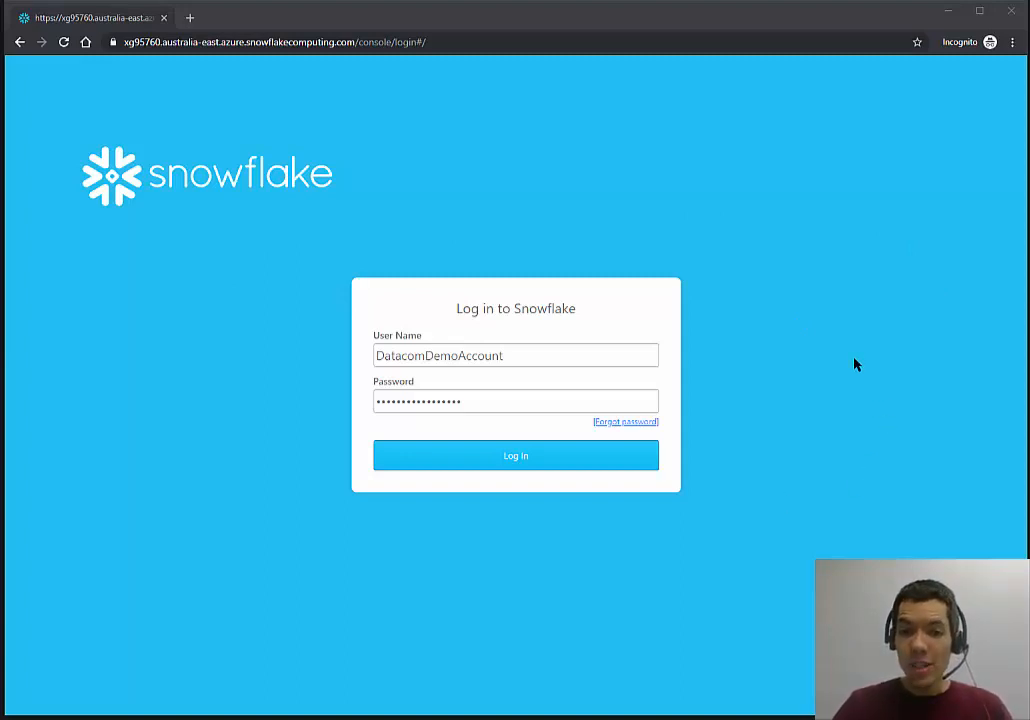
Log in and open the IRIS table details under DATACOMDEMODB > SCHEMA1 (150 rows, five columns).
{"action": "left_click", "coordinate": [519, 465]}
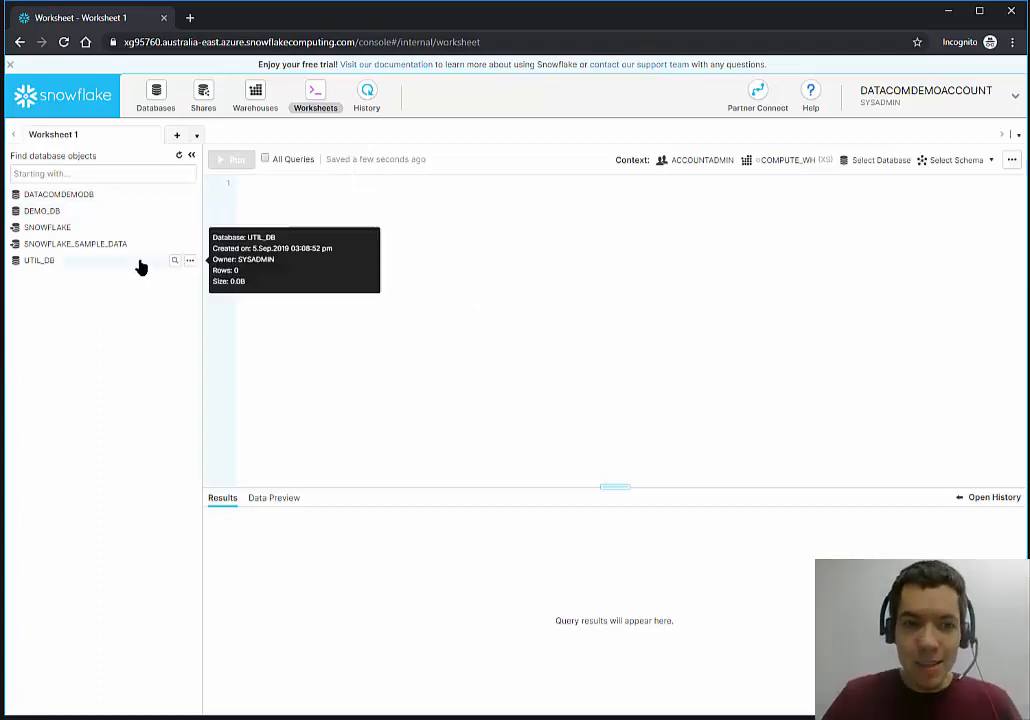
{"action": "left_click", "coordinate": [129, 196]}
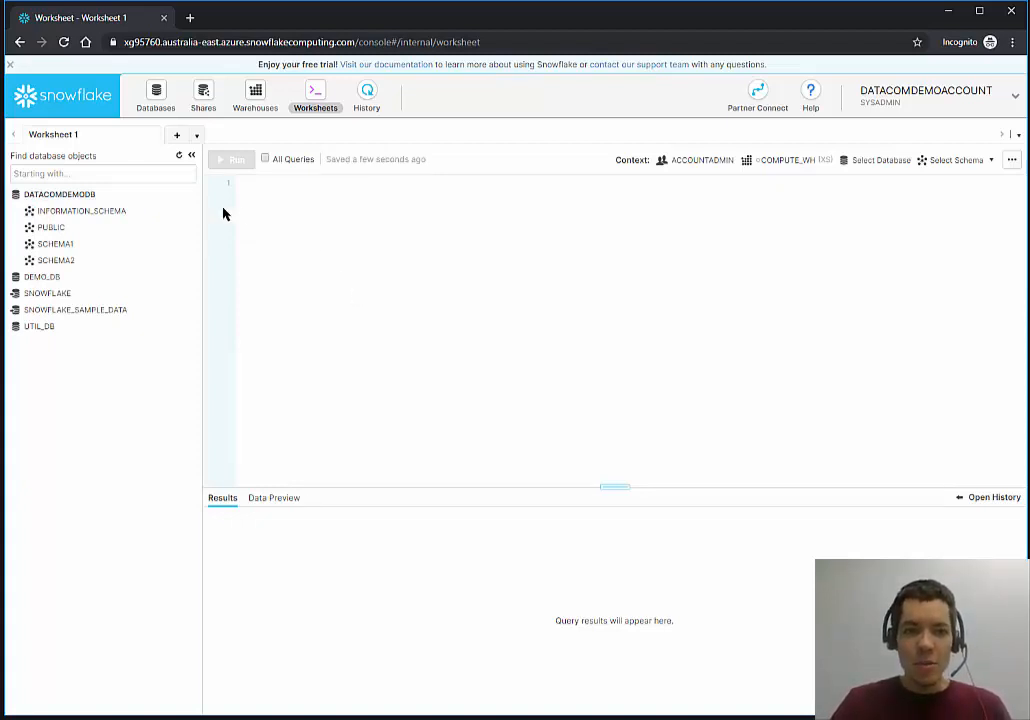
{"action": "left_click", "coordinate": [136, 252]}
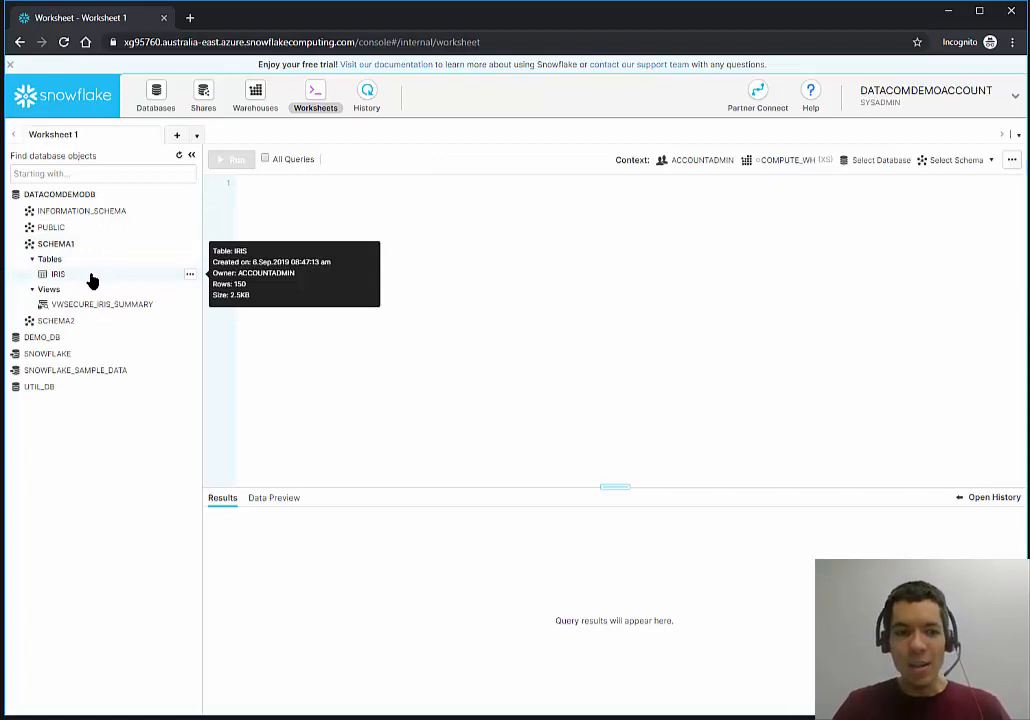
{"action": "left_click", "coordinate": [91, 276]}
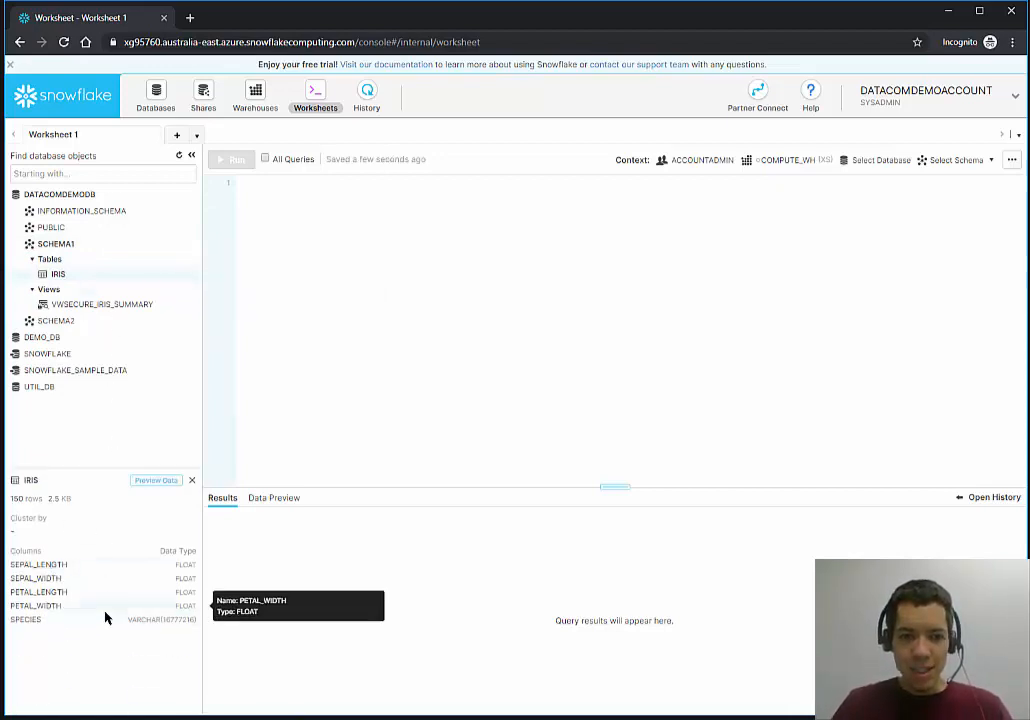
Preview the IRIS table rows in an enlarged results area.
{"action": "left_click", "coordinate": [156, 480]}
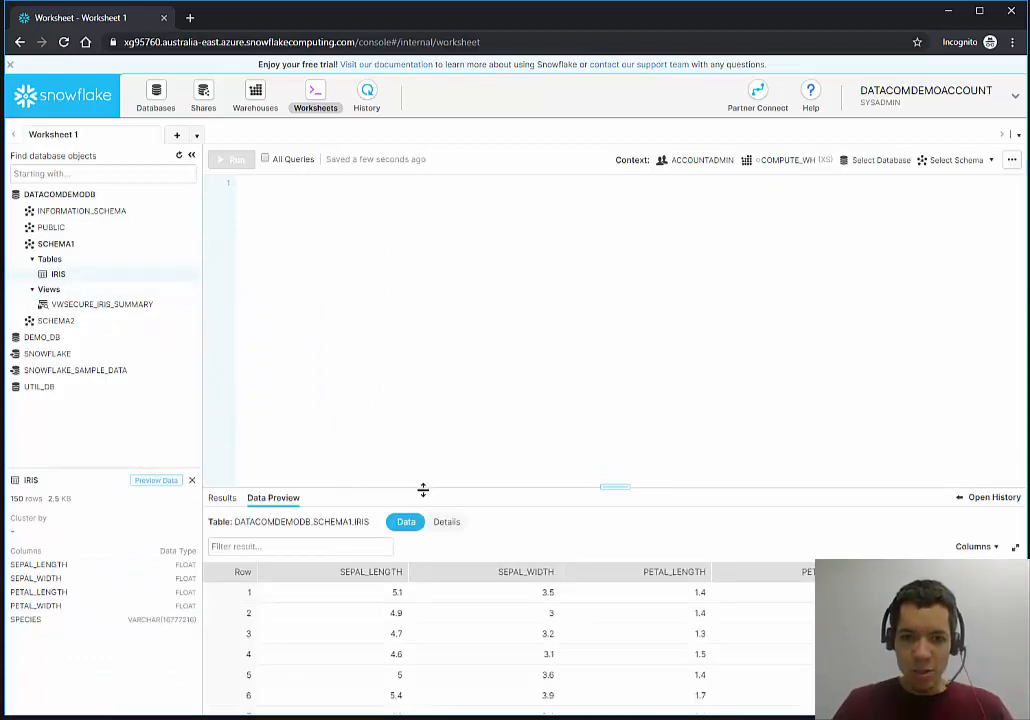
{"action": "left_click_drag", "start_coordinate": [423, 487], "coordinate": [444, 329]}
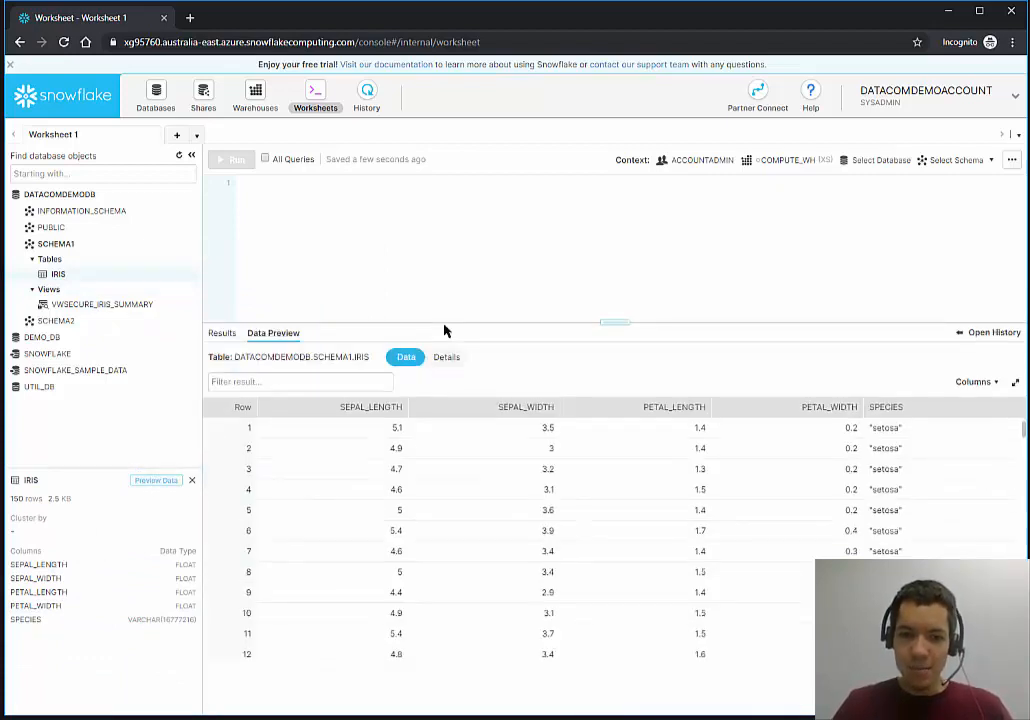
{"action": "left_click", "coordinate": [243, 457]}
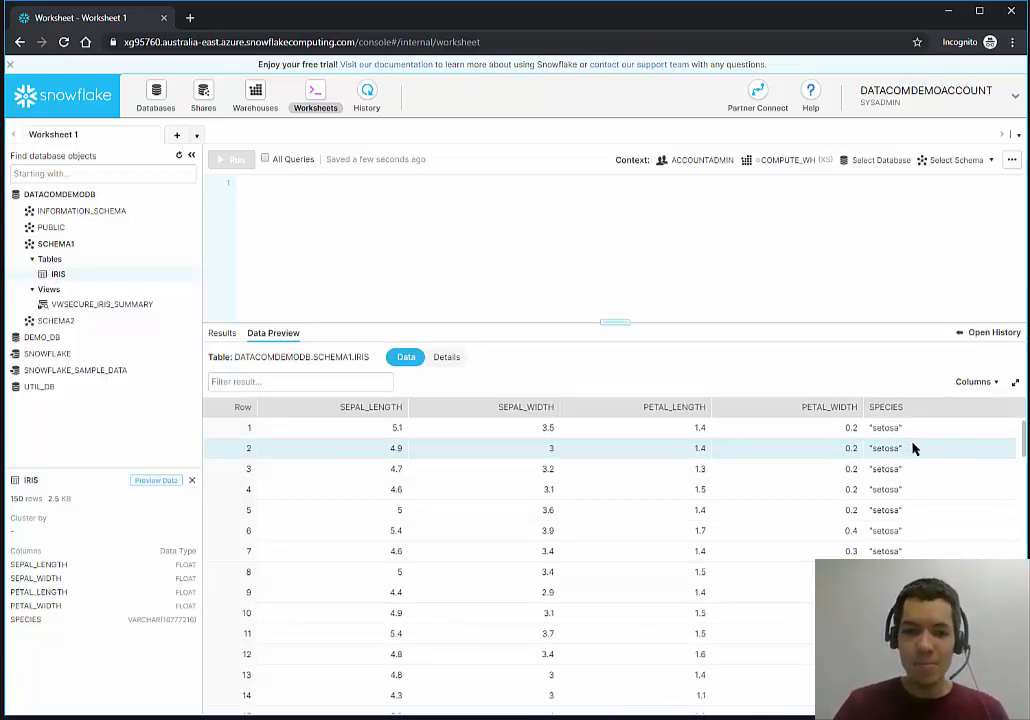
Preview VWSECURE_IRIS_SUMMARY and display its secure view SQL definition.
{"action": "mouse_move", "coordinate": [155, 317]}
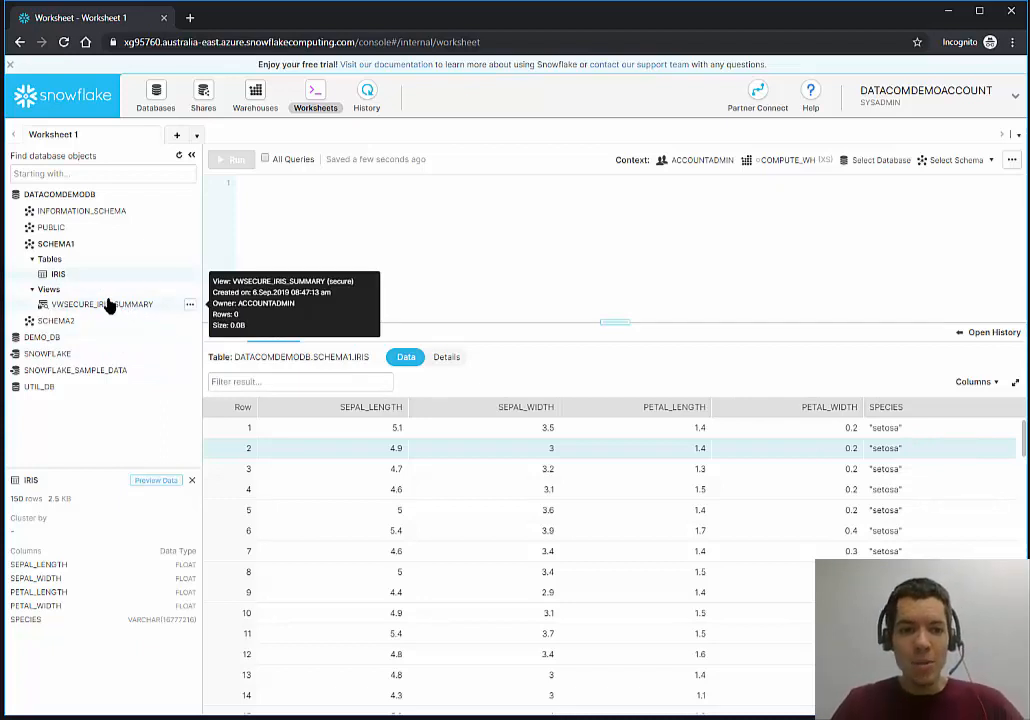
{"action": "left_click", "coordinate": [140, 305]}
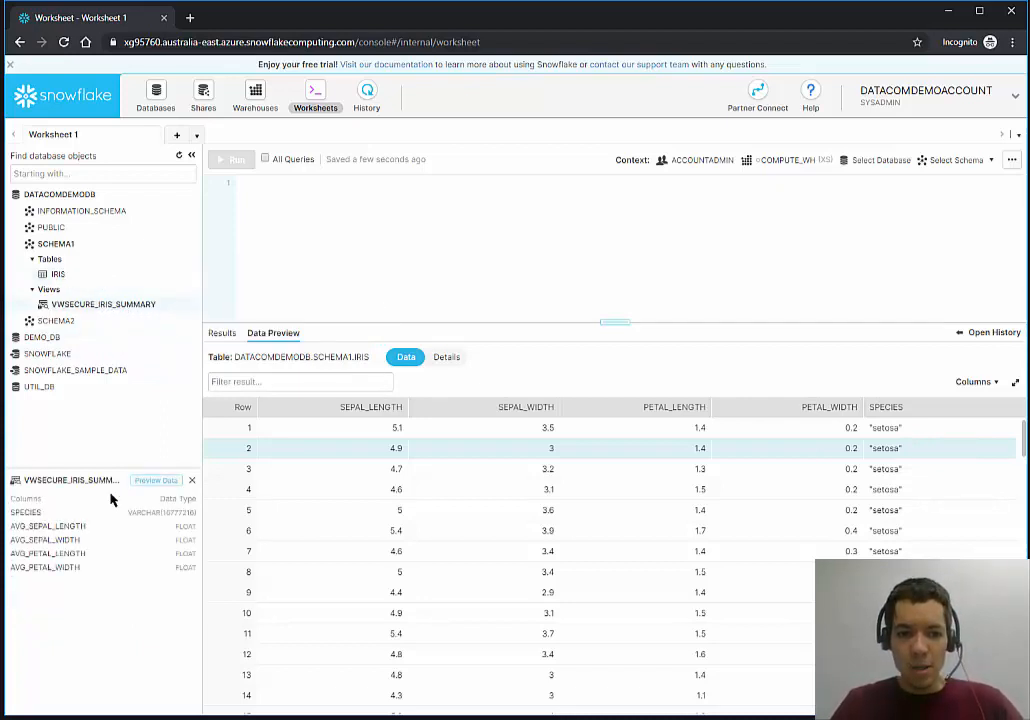
{"action": "left_click", "coordinate": [148, 482]}
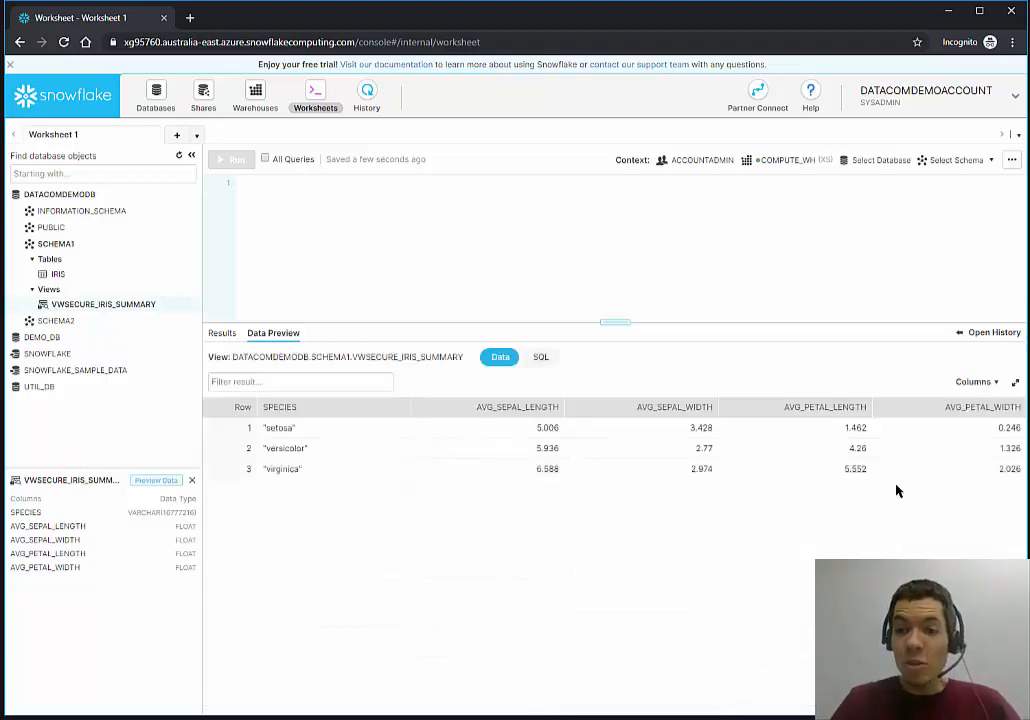
{"action": "left_click", "coordinate": [551, 359]}
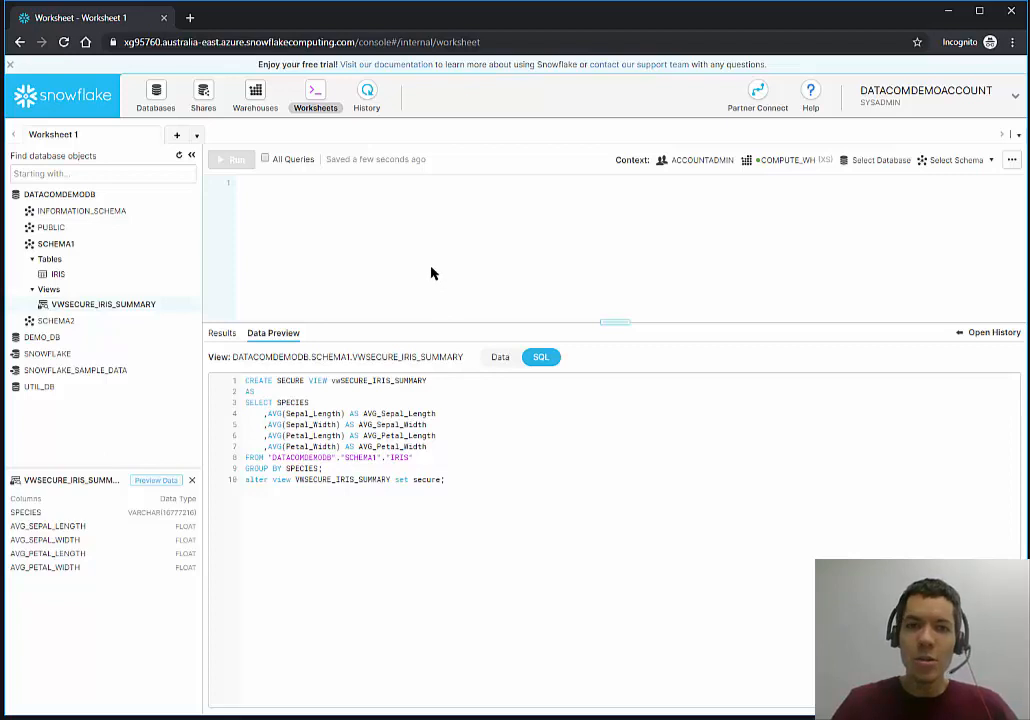
Collapse SCHEMA1 and expand SCHEMA2 to reveal the TITANIC table and its summary view.
{"action": "left_click", "coordinate": [354, 227]}
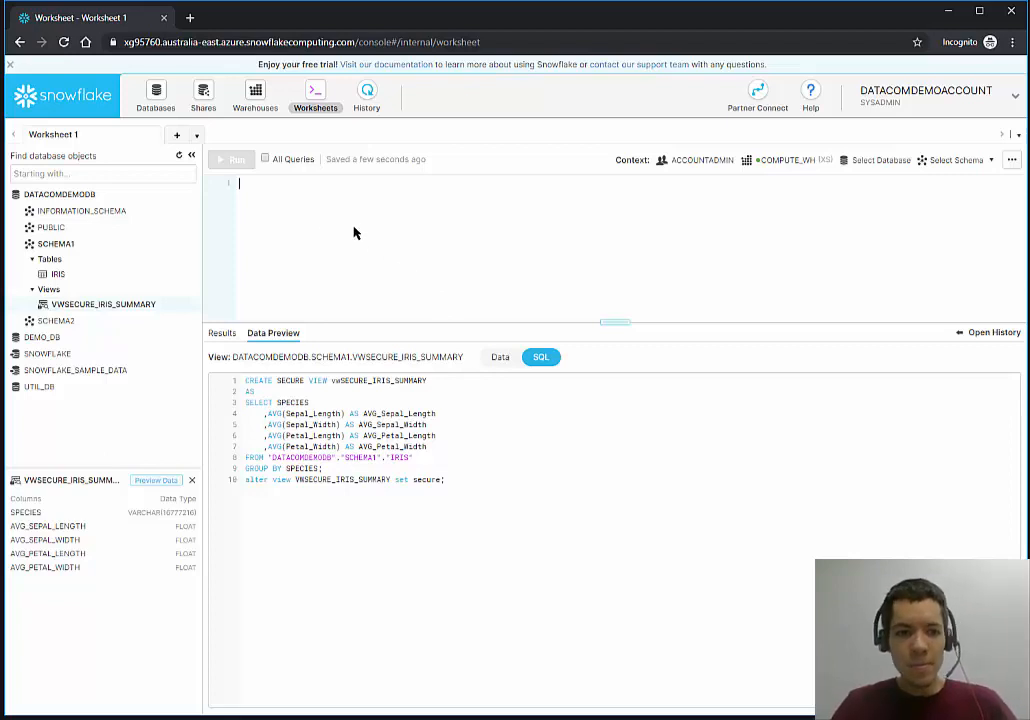
{"action": "left_click", "coordinate": [82, 247]}
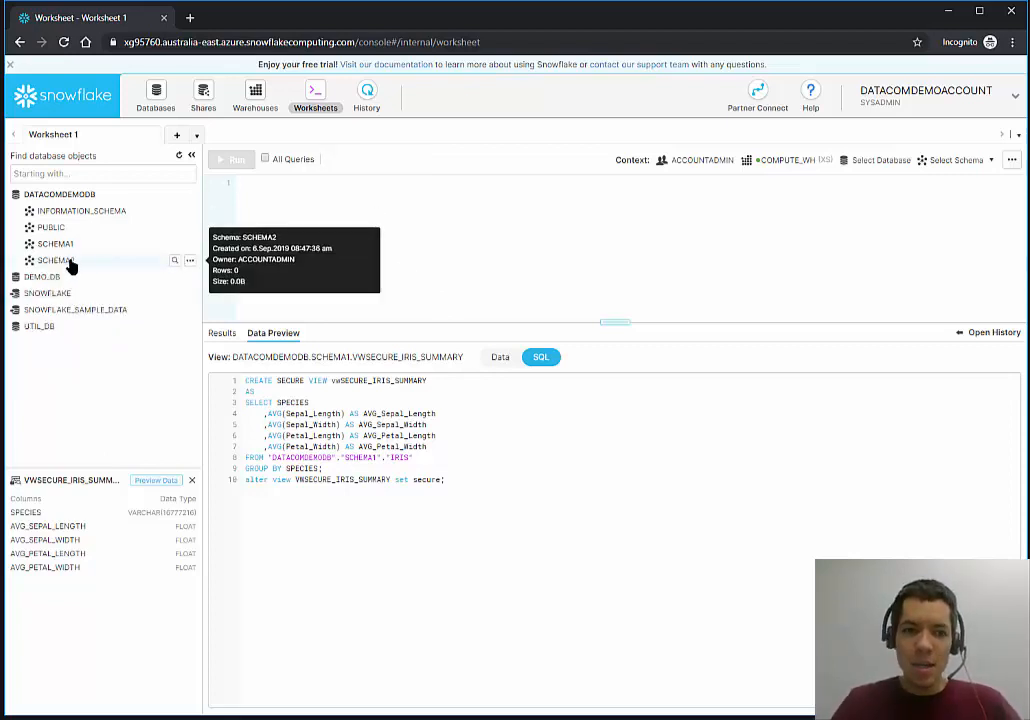
{"action": "left_click", "coordinate": [70, 262]}
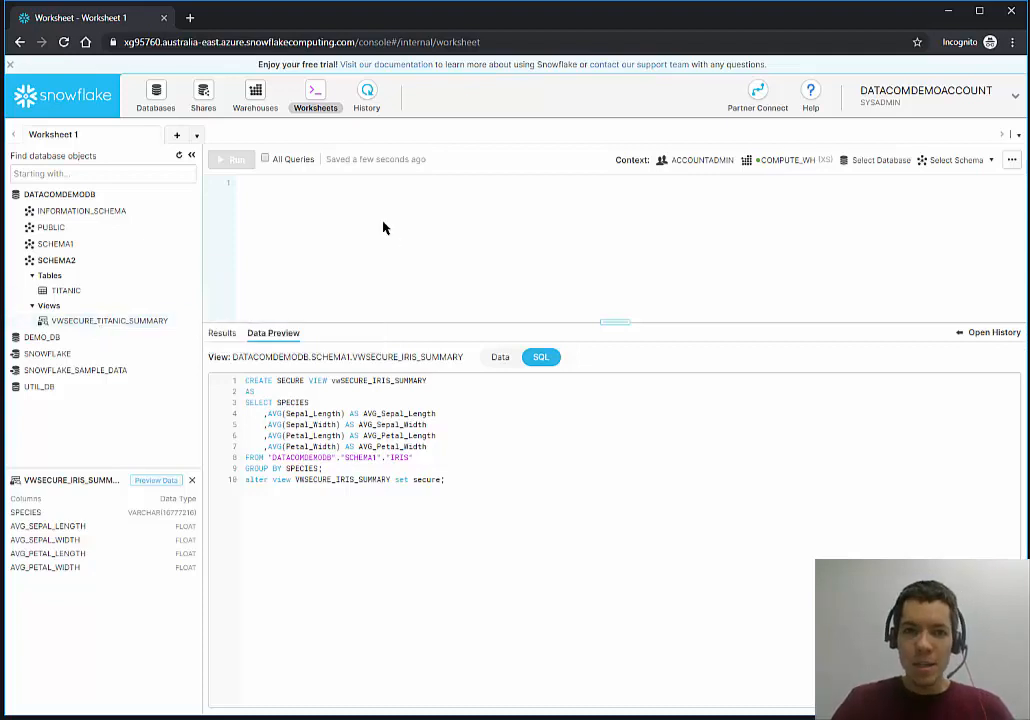
Go to the Shares page and switch the active role to ACCOUNTADMIN.
{"action": "left_click", "coordinate": [204, 98]}
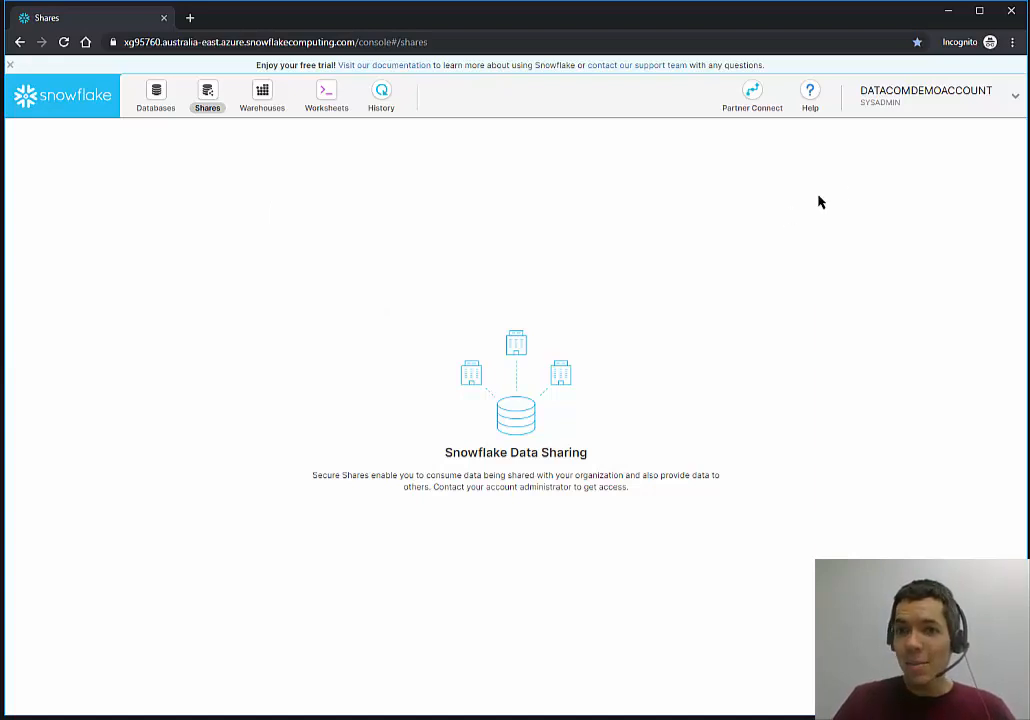
{"action": "left_click", "coordinate": [898, 108]}
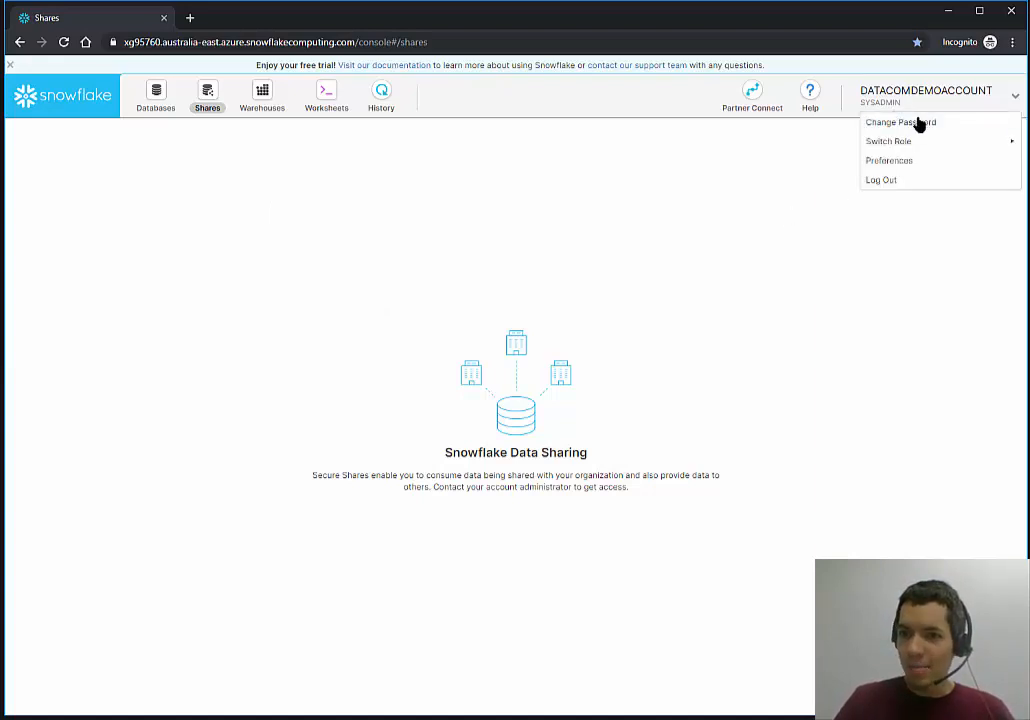
{"action": "mouse_move", "coordinate": [920, 143]}
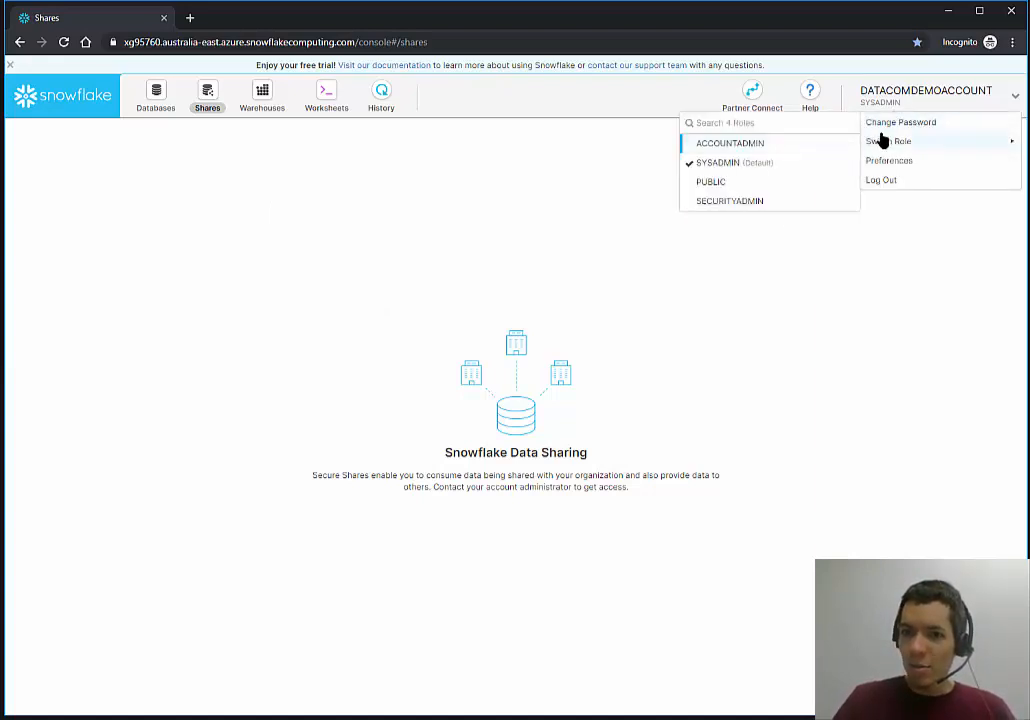
{"action": "left_click", "coordinate": [840, 143]}
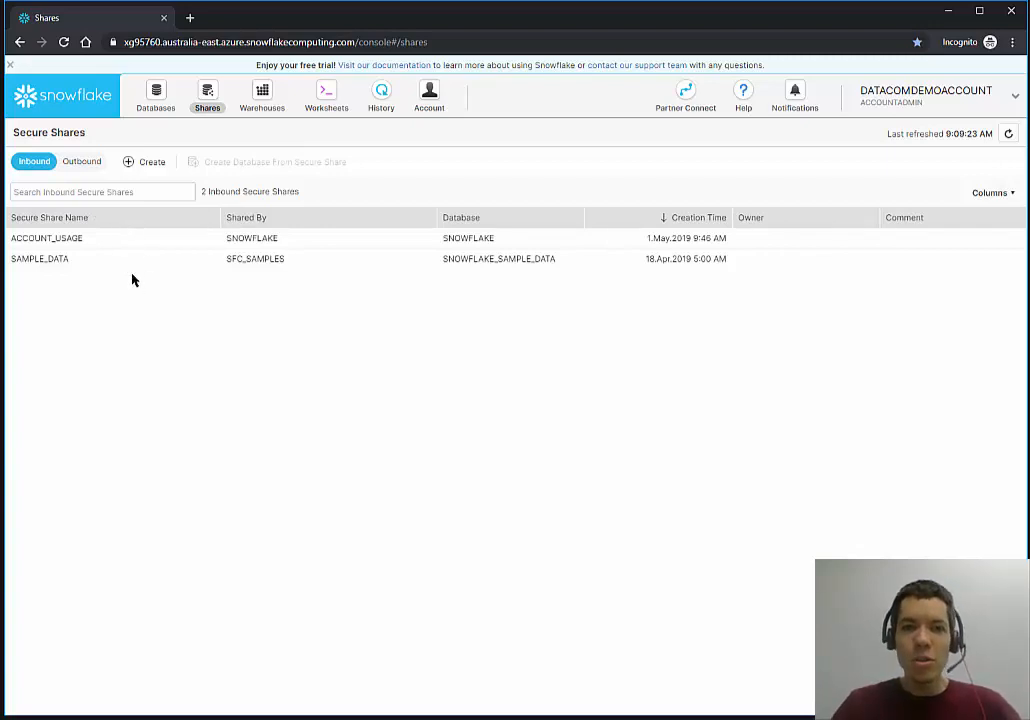
Start a new outbound secure share named DatacomShare on database DATACOMDEMODB.
{"action": "left_click", "coordinate": [88, 161]}
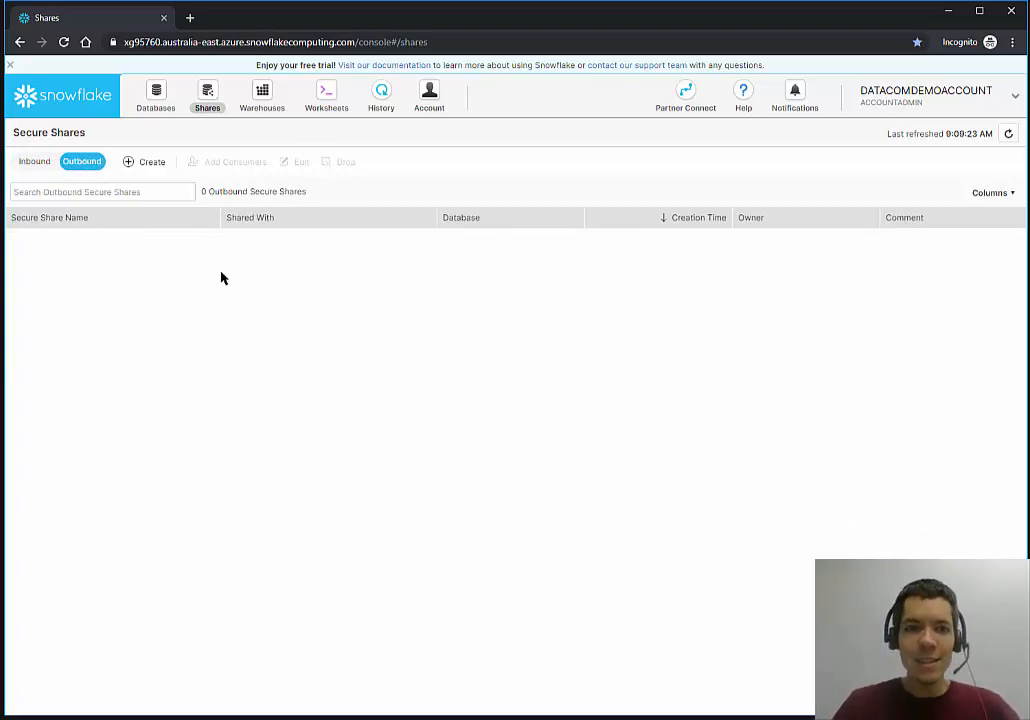
{"action": "left_click", "coordinate": [152, 165]}
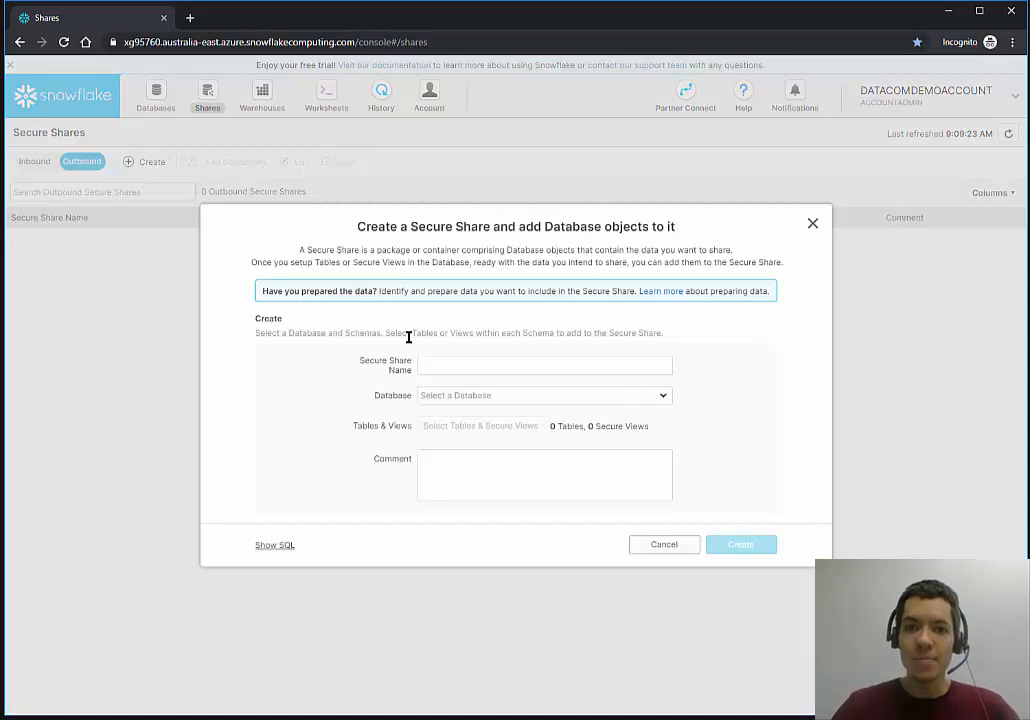
{"action": "left_click", "coordinate": [471, 364]}
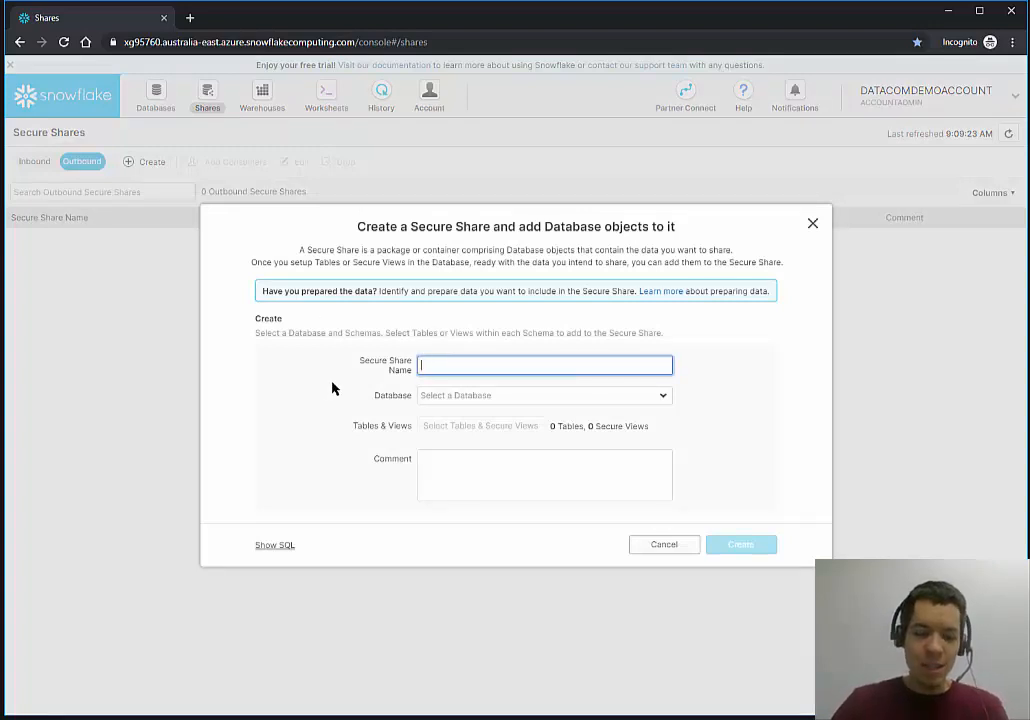
{"action": "type", "text": "Datacom"}
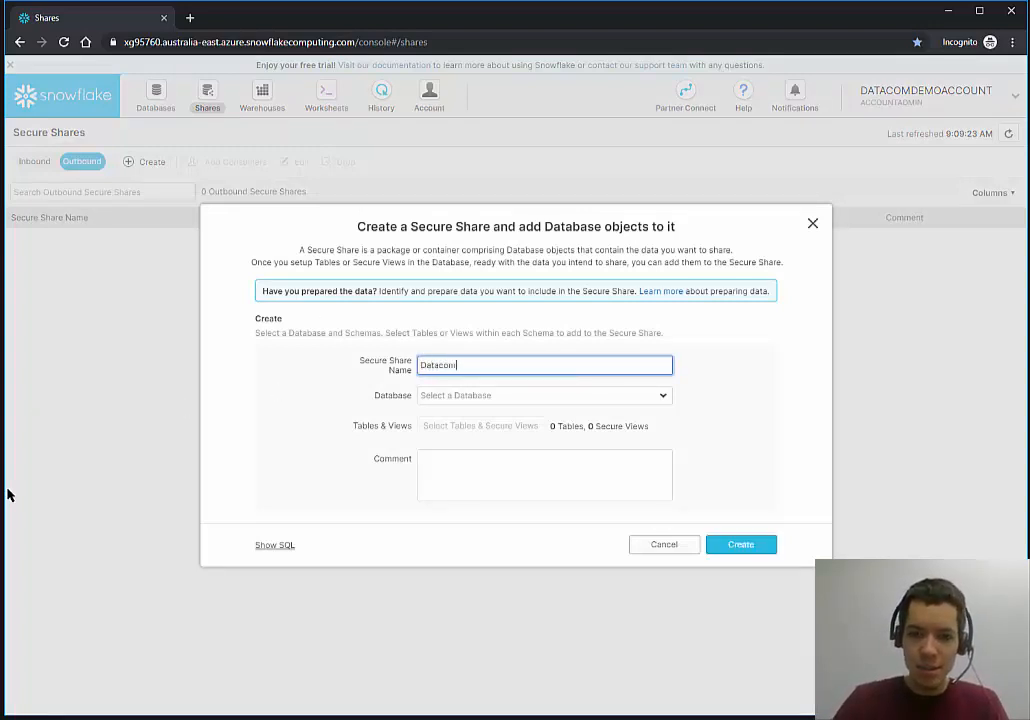
{"action": "type", "text": "SHa"}
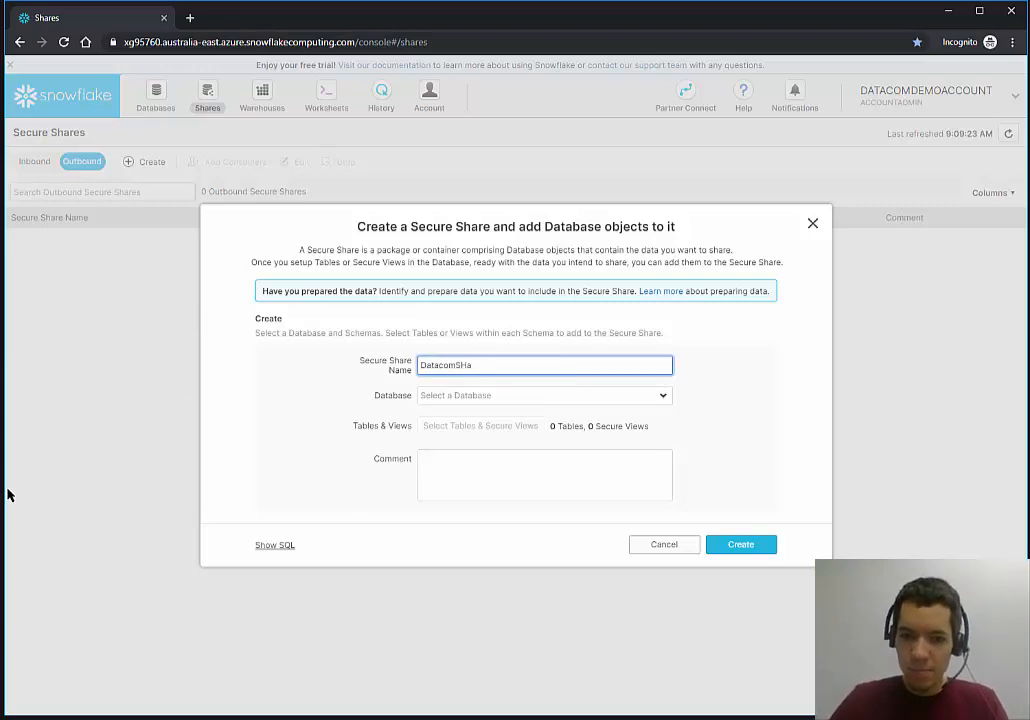
{"action": "type", "text": "rre"}
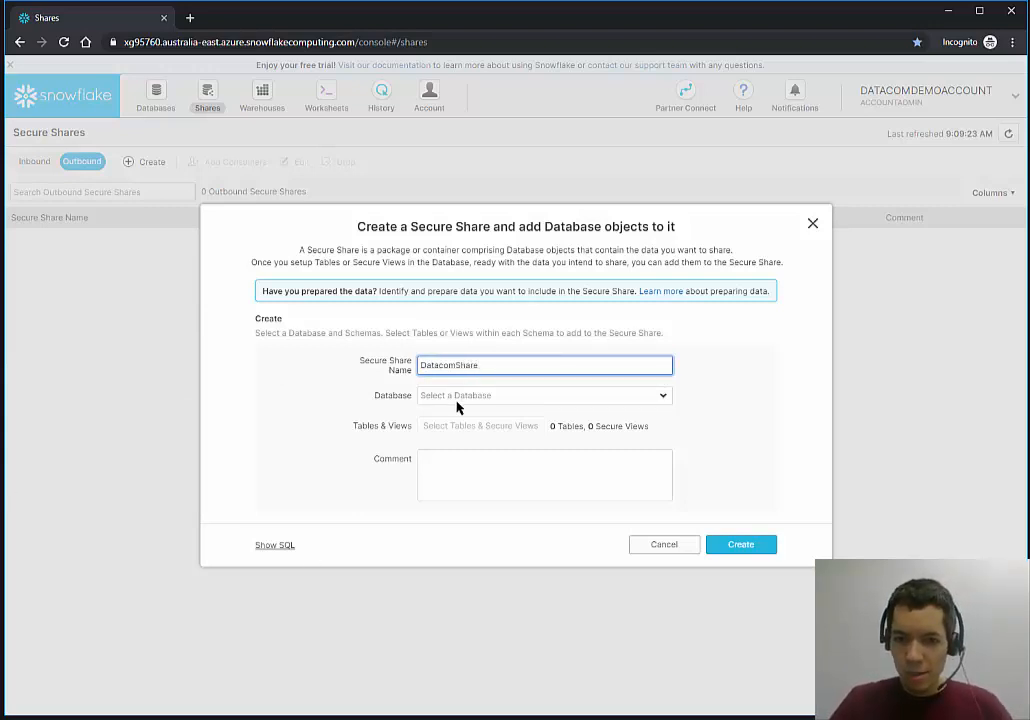
{"action": "left_click", "coordinate": [476, 395]}
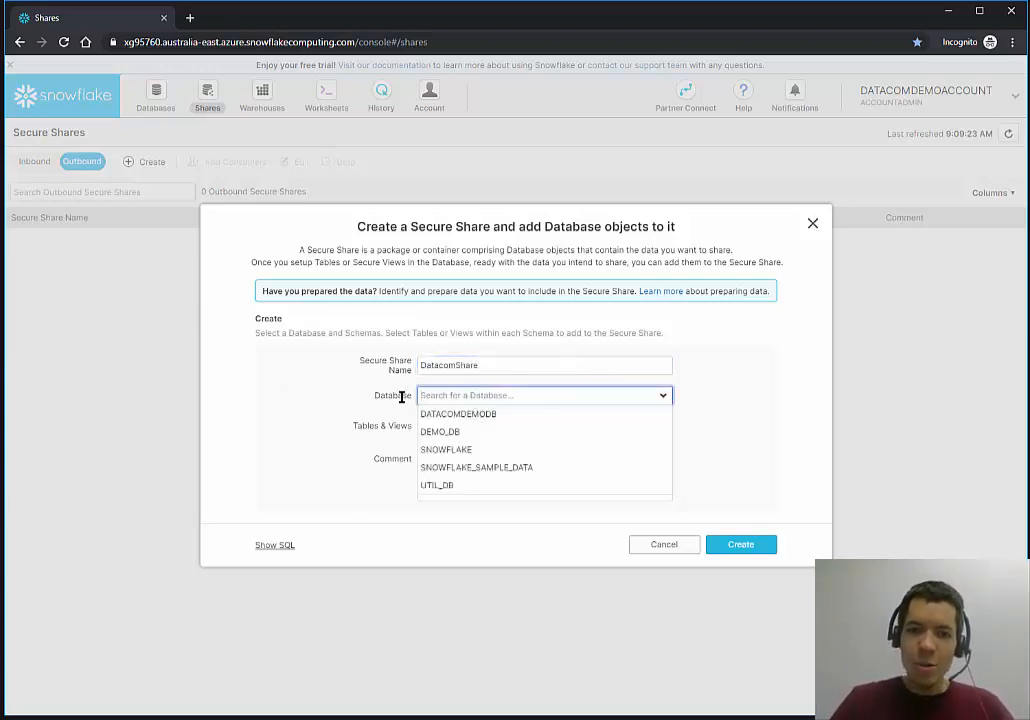
{"action": "left_click", "coordinate": [474, 415]}
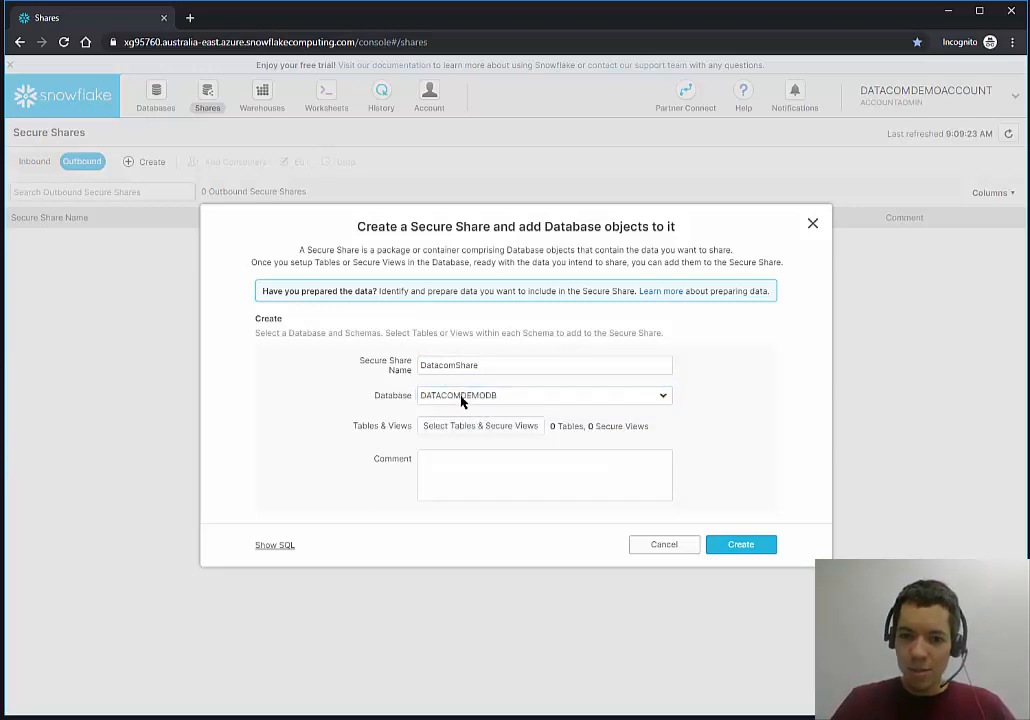
Add the IRIS and TITANIC tables to the share and comment 'Shares raw data only'.
{"action": "left_click", "coordinate": [514, 430]}
{"action": "left_click", "coordinate": [471, 316]}
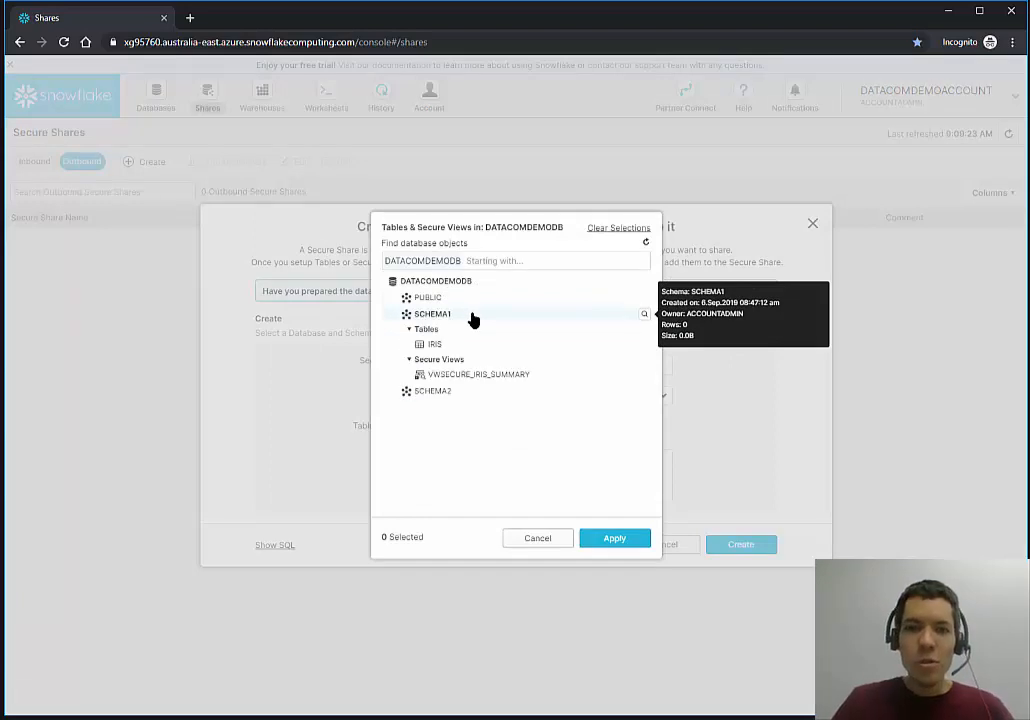
{"action": "left_click", "coordinate": [451, 392]}
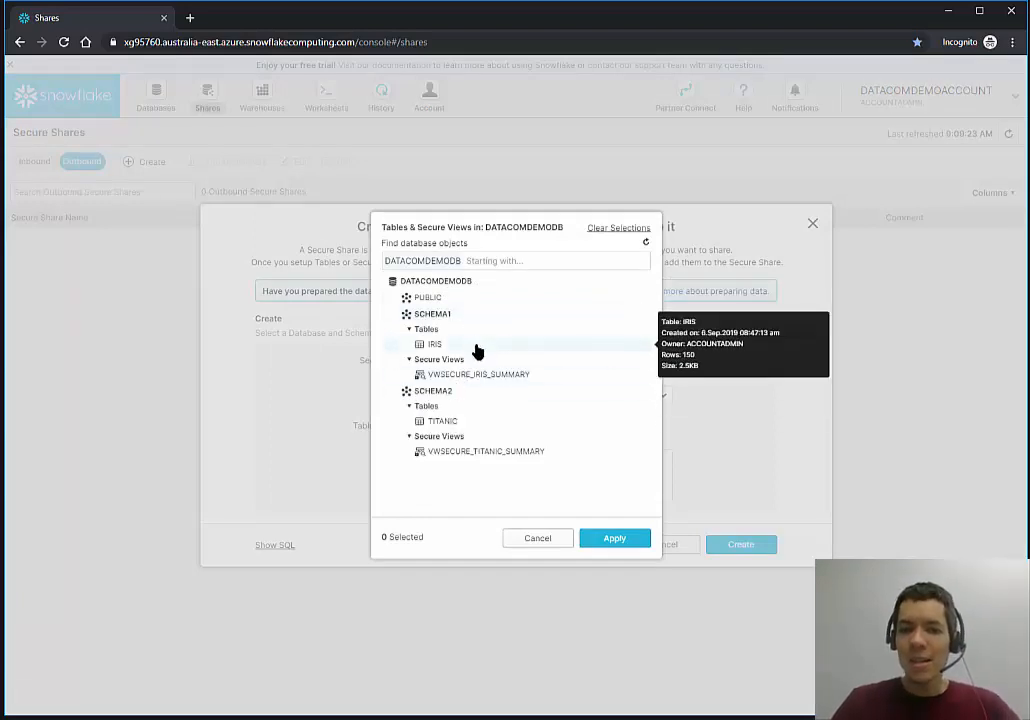
{"action": "left_click", "coordinate": [476, 344]}
{"action": "left_click", "coordinate": [471, 421]}
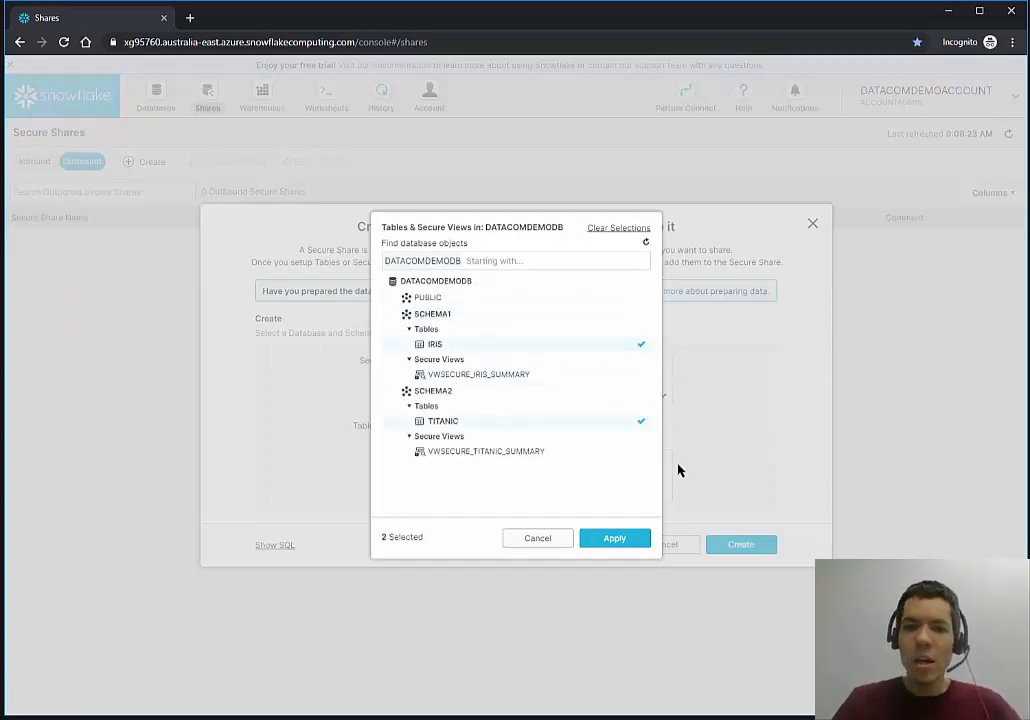
{"action": "left_click", "coordinate": [615, 539]}
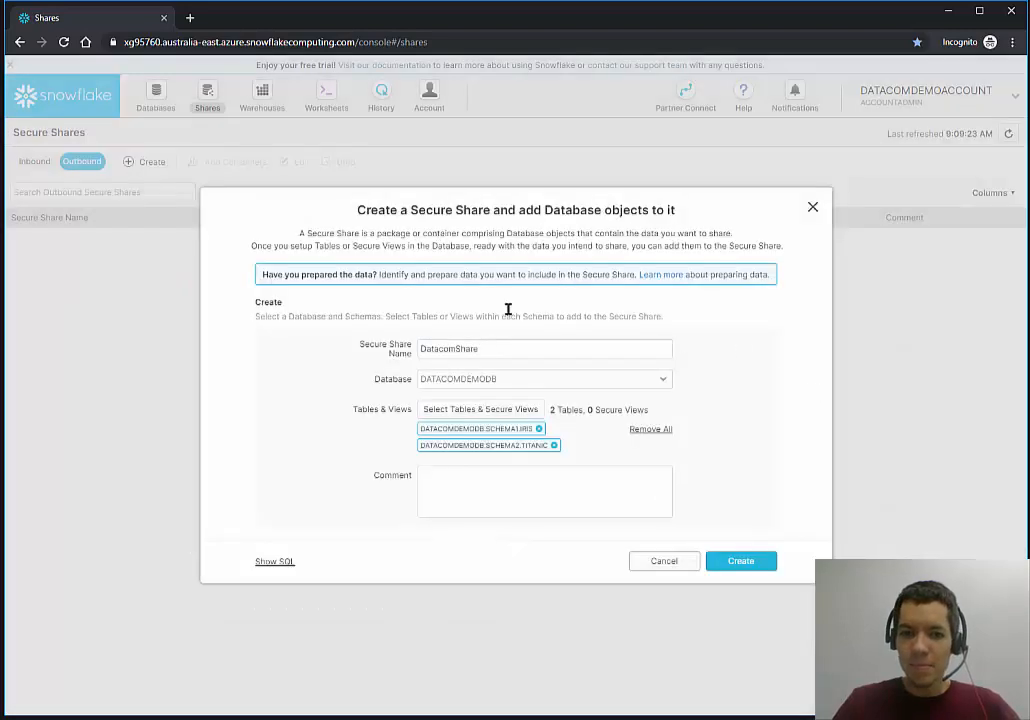
{"action": "left_click", "coordinate": [455, 489]}
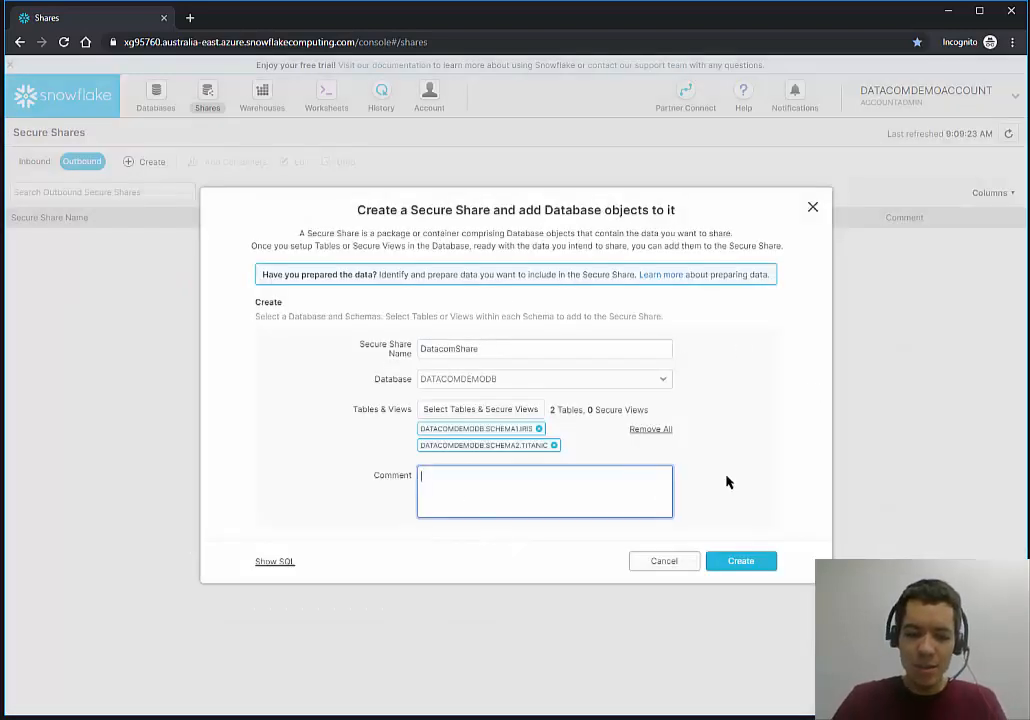
{"action": "type", "text": "Shares raw data only"}
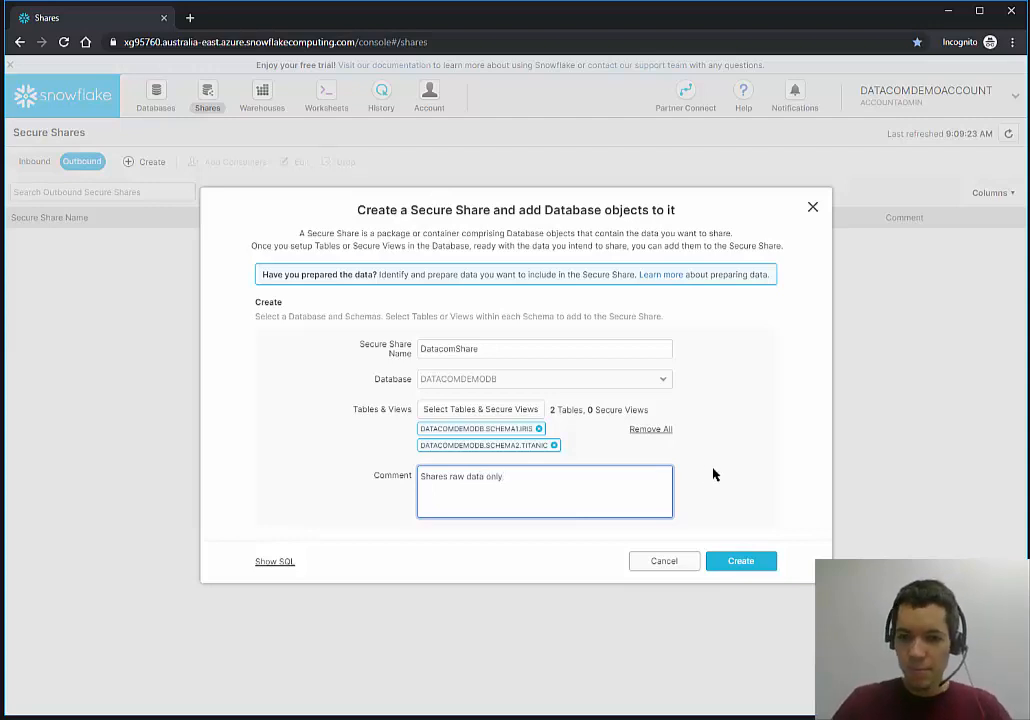
Create DATACOMSHARE, preview the TITANIC table's rows, and proceed to Add Consumers.
{"action": "left_click", "coordinate": [748, 560]}
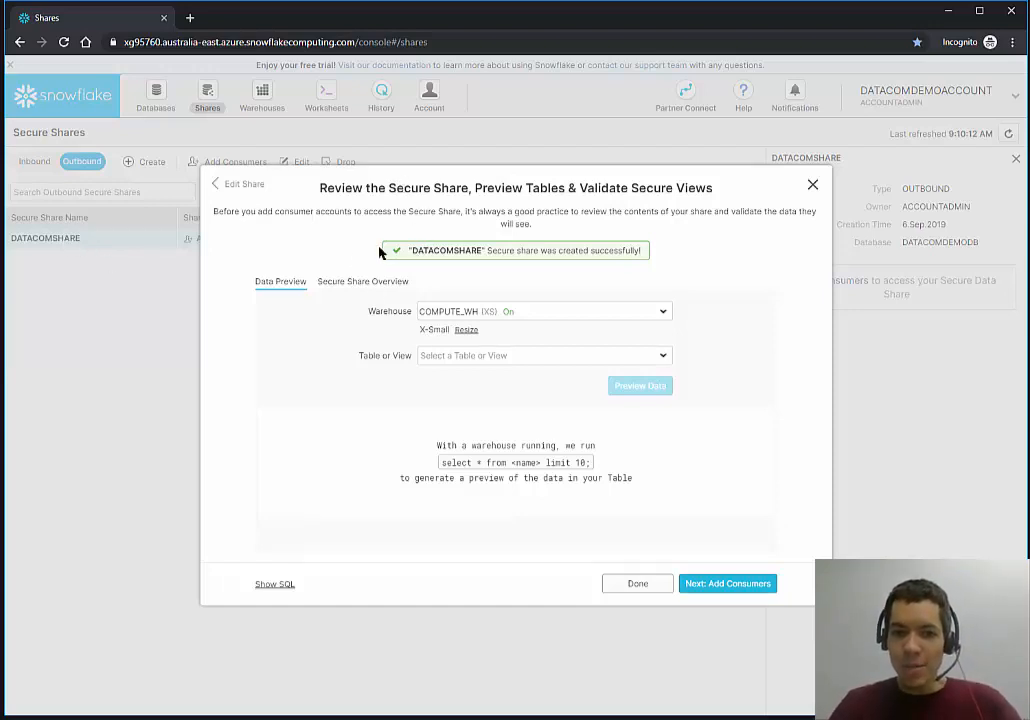
{"action": "left_click", "coordinate": [533, 357]}
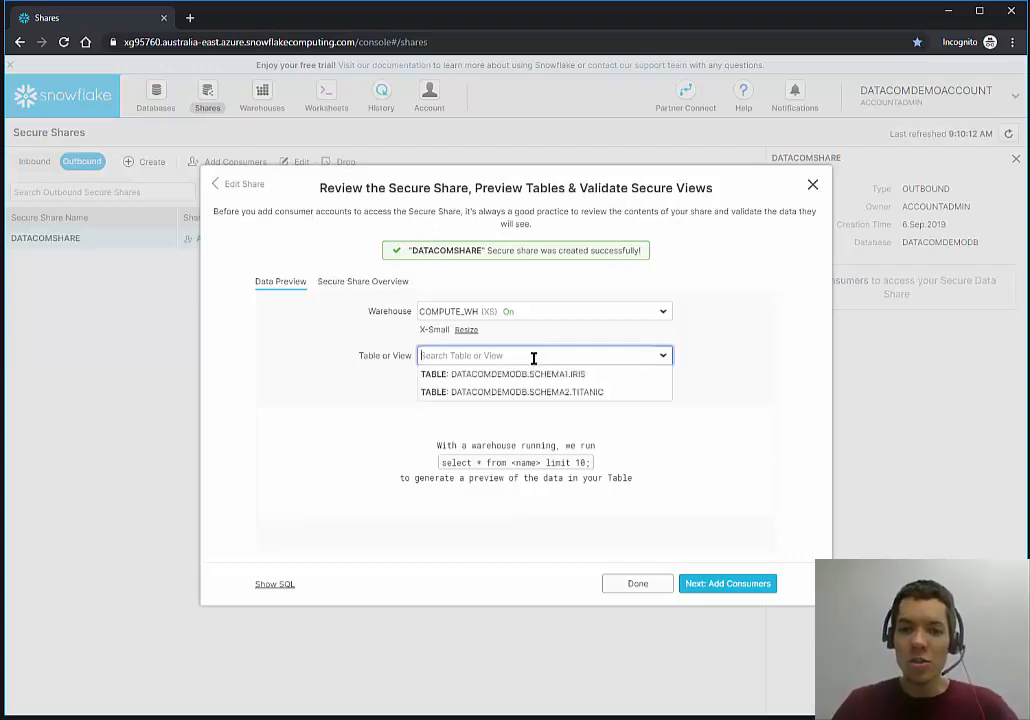
{"action": "left_click", "coordinate": [537, 393]}
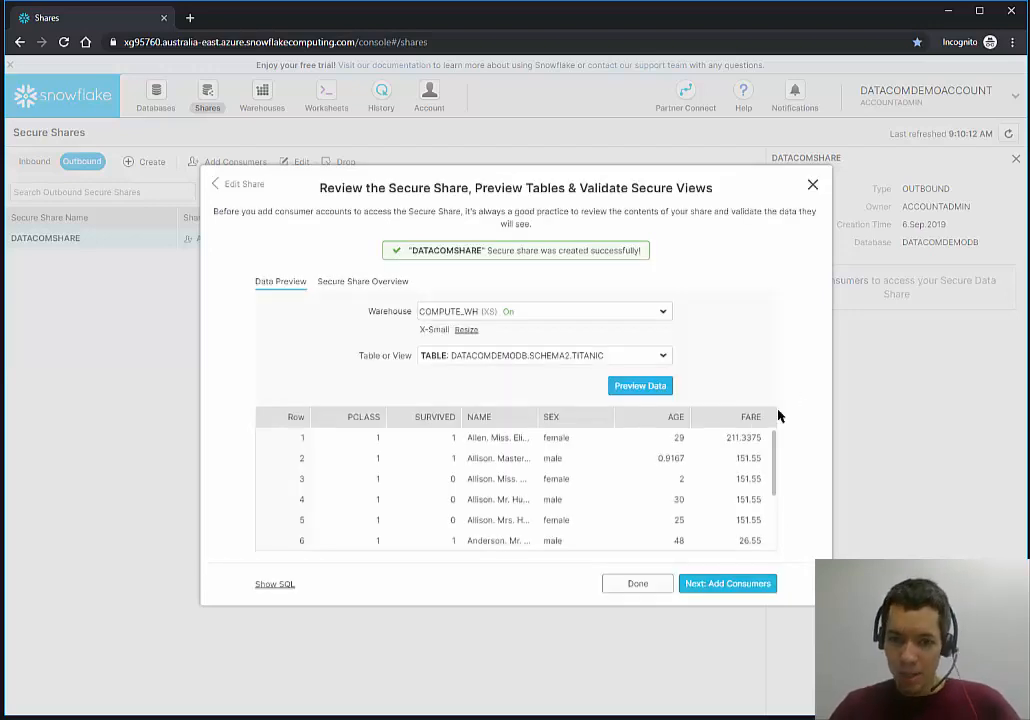
{"action": "left_click", "coordinate": [713, 590]}
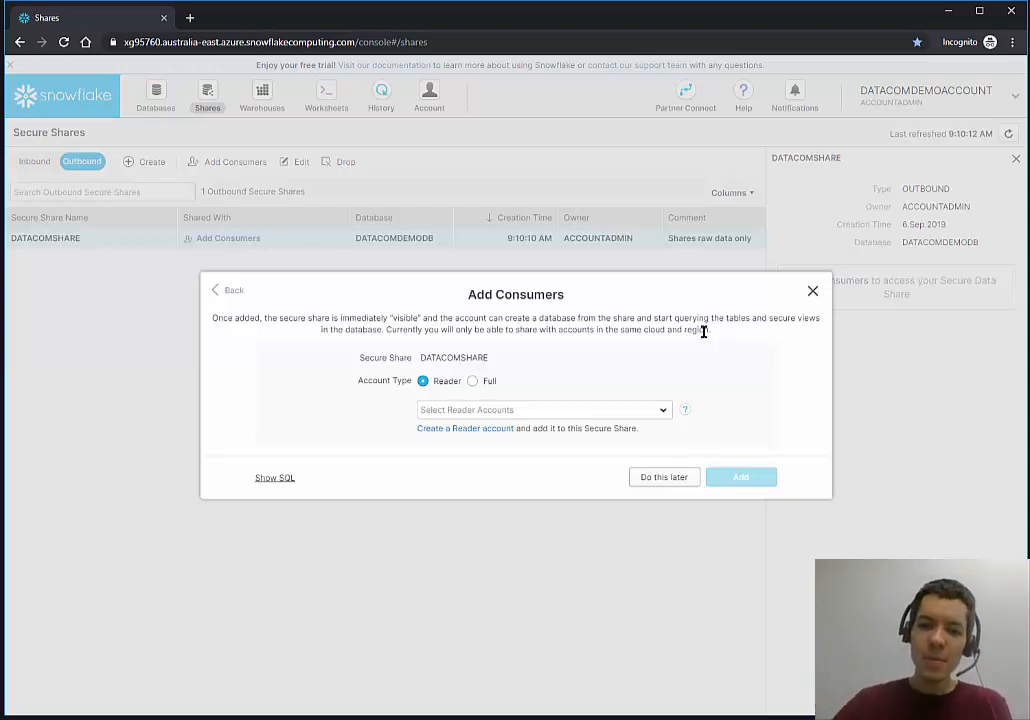
Add a Full-type consumer account to DATACOMSHARE using its pasted account identifier.
{"action": "left_click", "coordinate": [488, 383]}
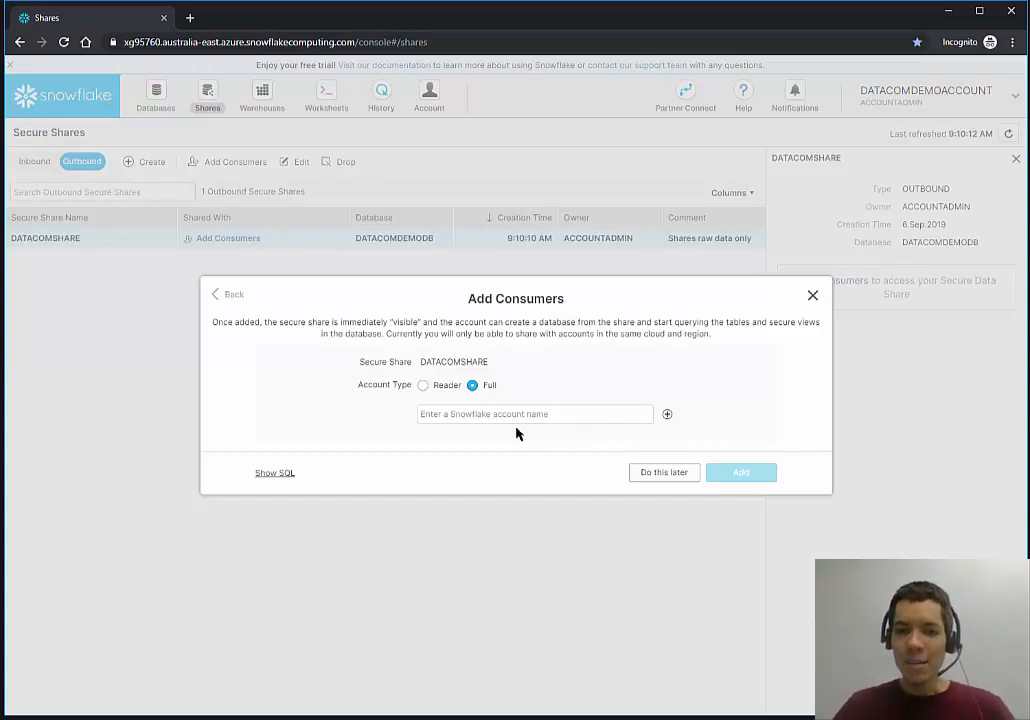
{"action": "key", "text": "alt+Tab"}
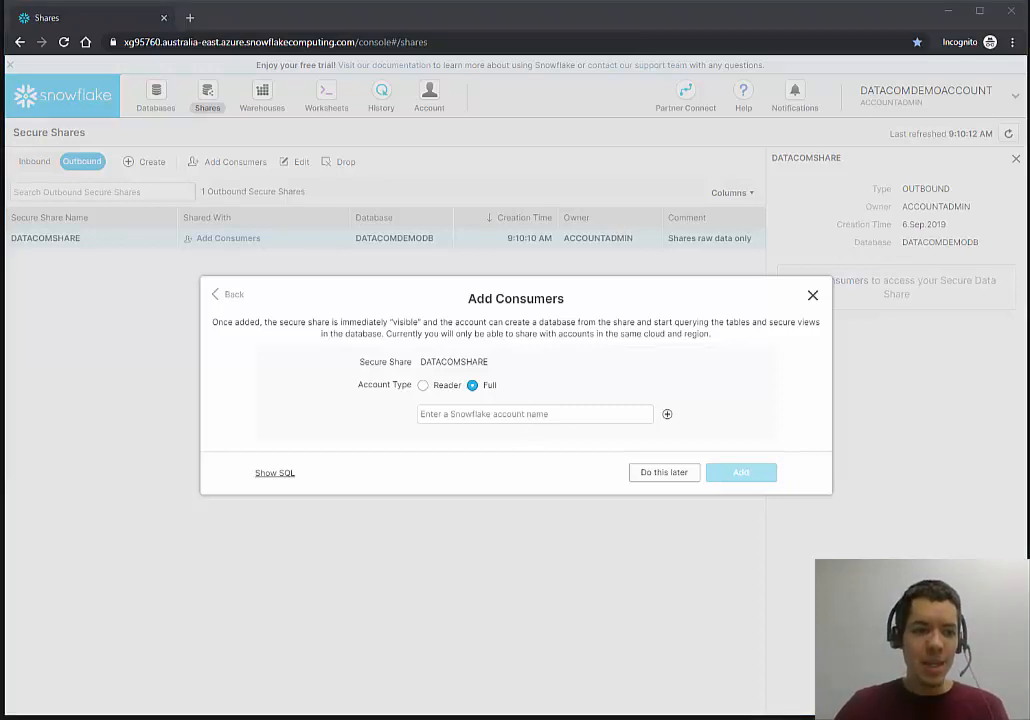
{"action": "left_click", "coordinate": [510, 415]}
{"action": "type", "text": "OG75745"}
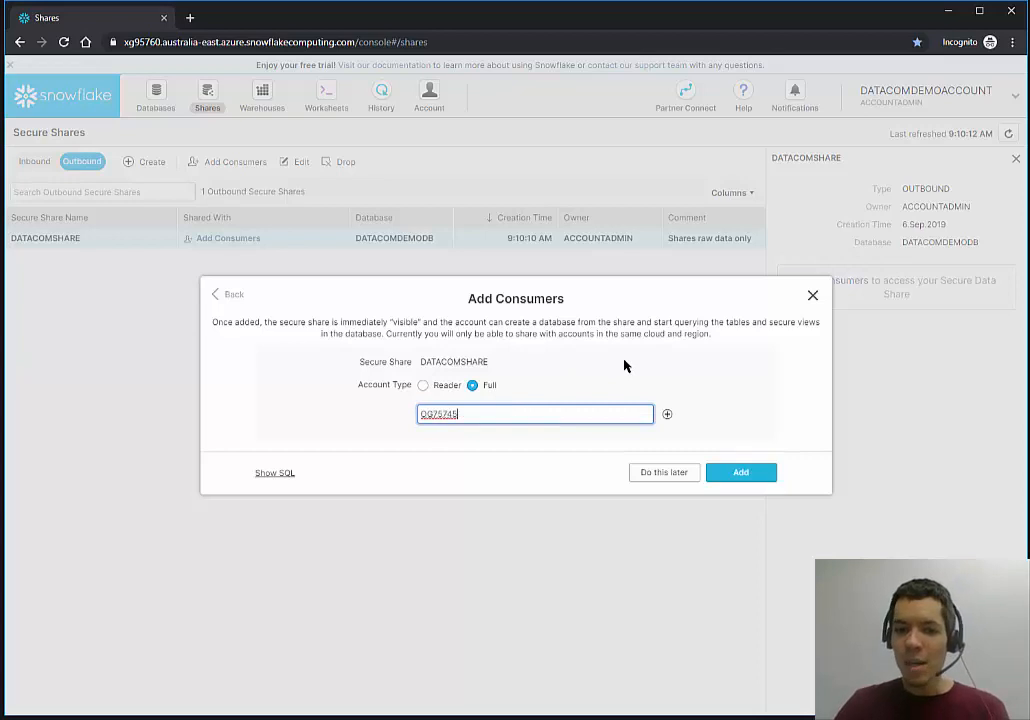
{"action": "left_click", "coordinate": [748, 477]}
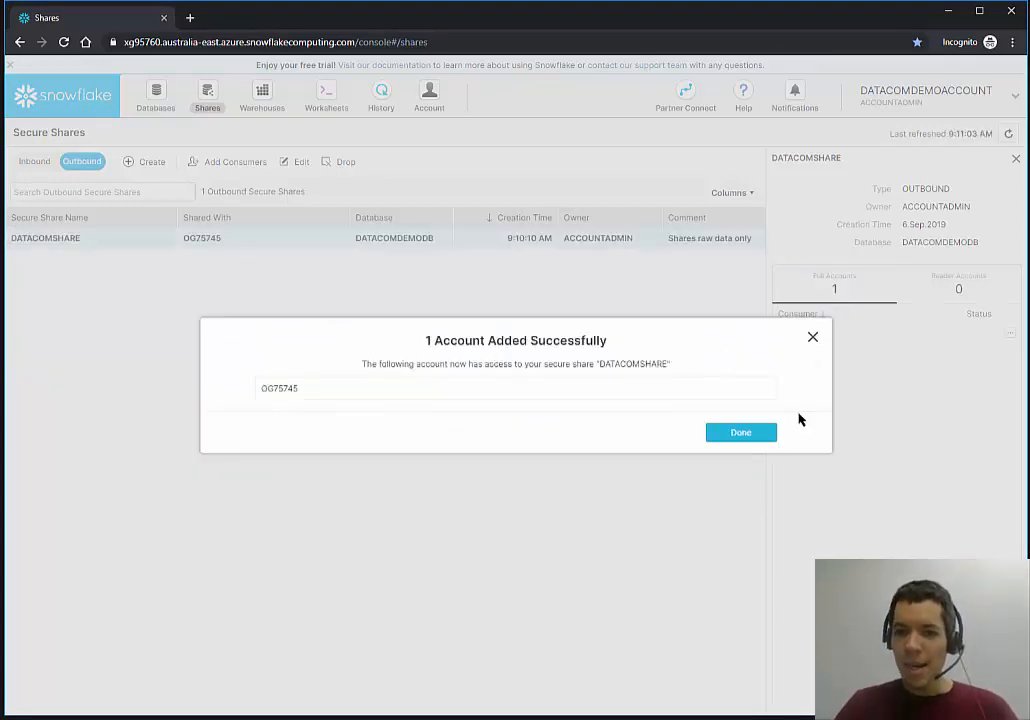
{"action": "left_click", "coordinate": [751, 438]}
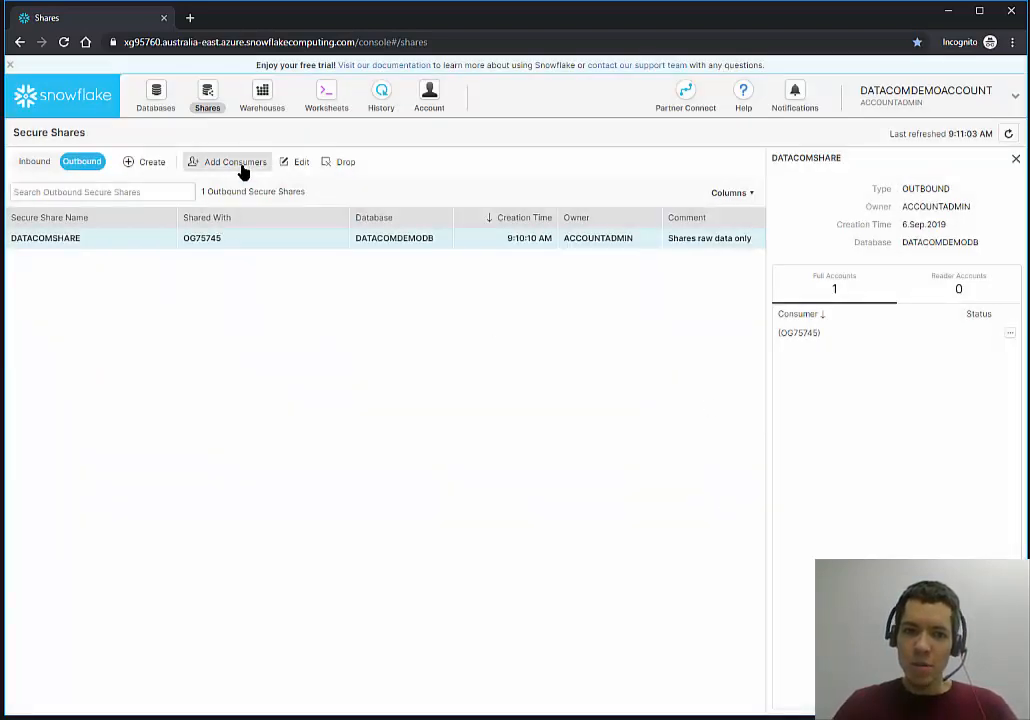
Add the DATACOMREADER reader account as a second consumer of DATACOMSHARE.
{"action": "left_click", "coordinate": [240, 163]}
{"action": "left_click", "coordinate": [484, 381]}
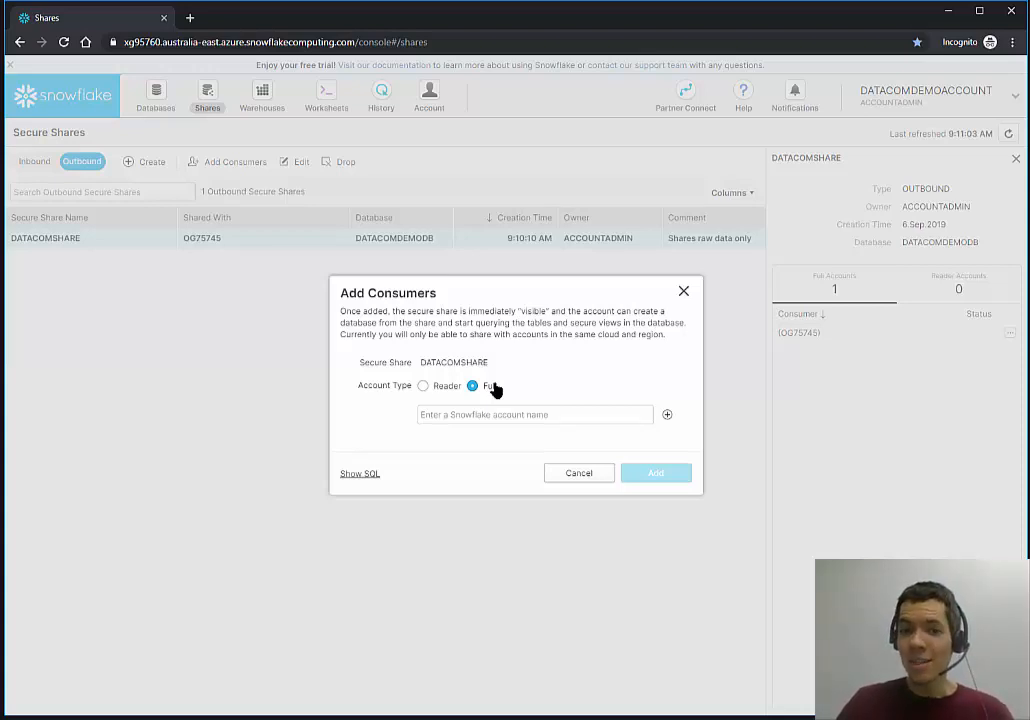
{"action": "left_click", "coordinate": [438, 388]}
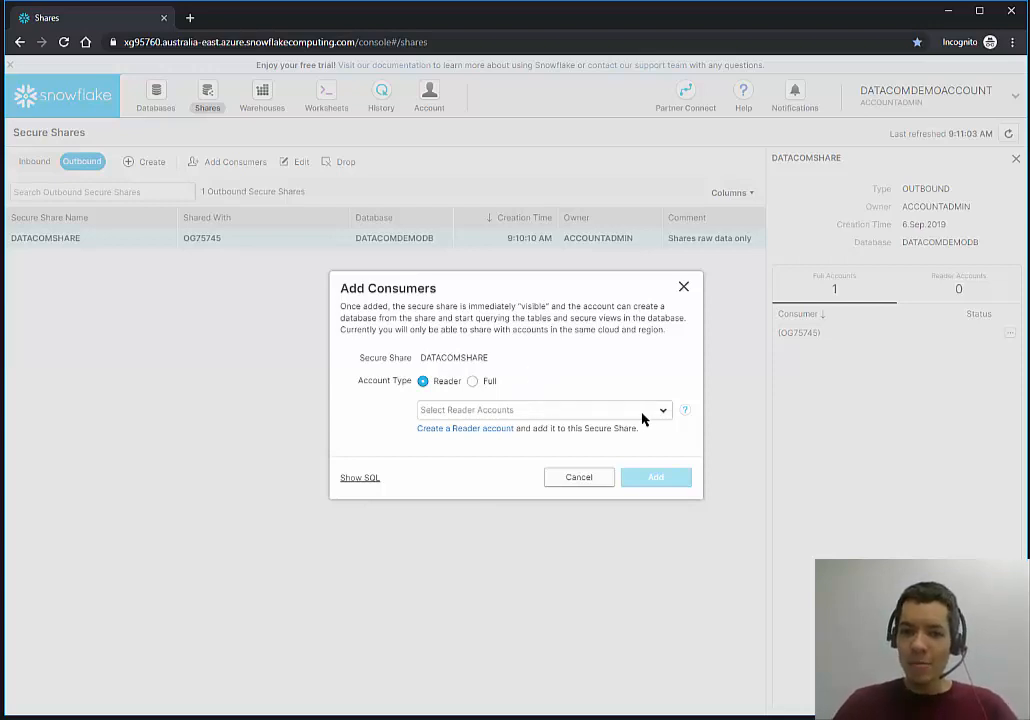
{"action": "left_click", "coordinate": [668, 412]}
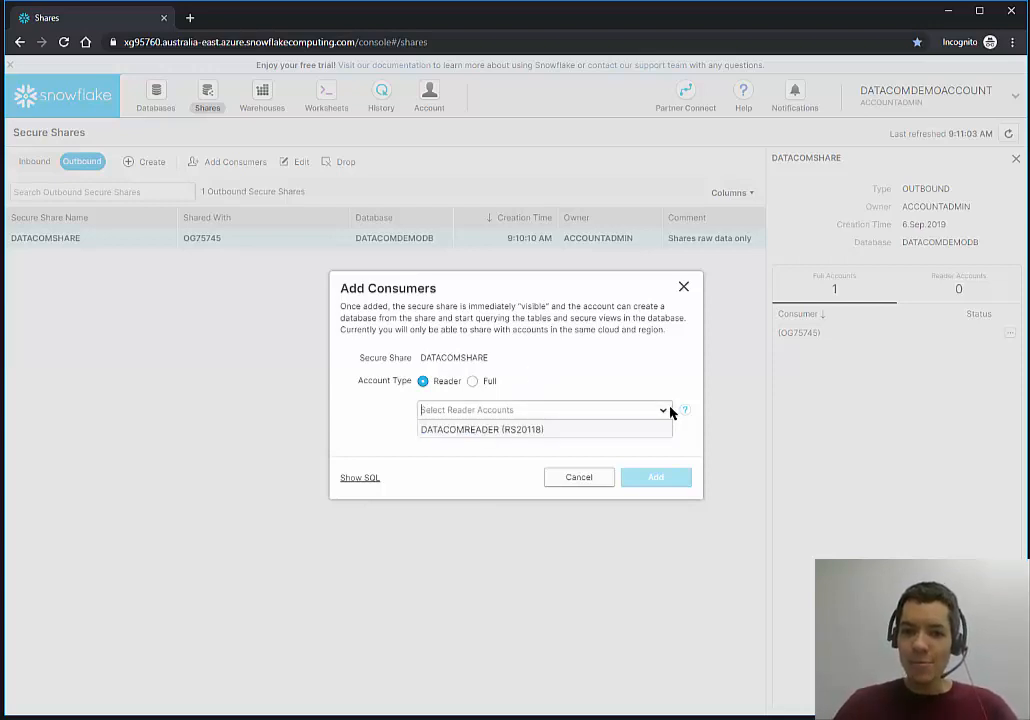
{"action": "left_click", "coordinate": [507, 429]}
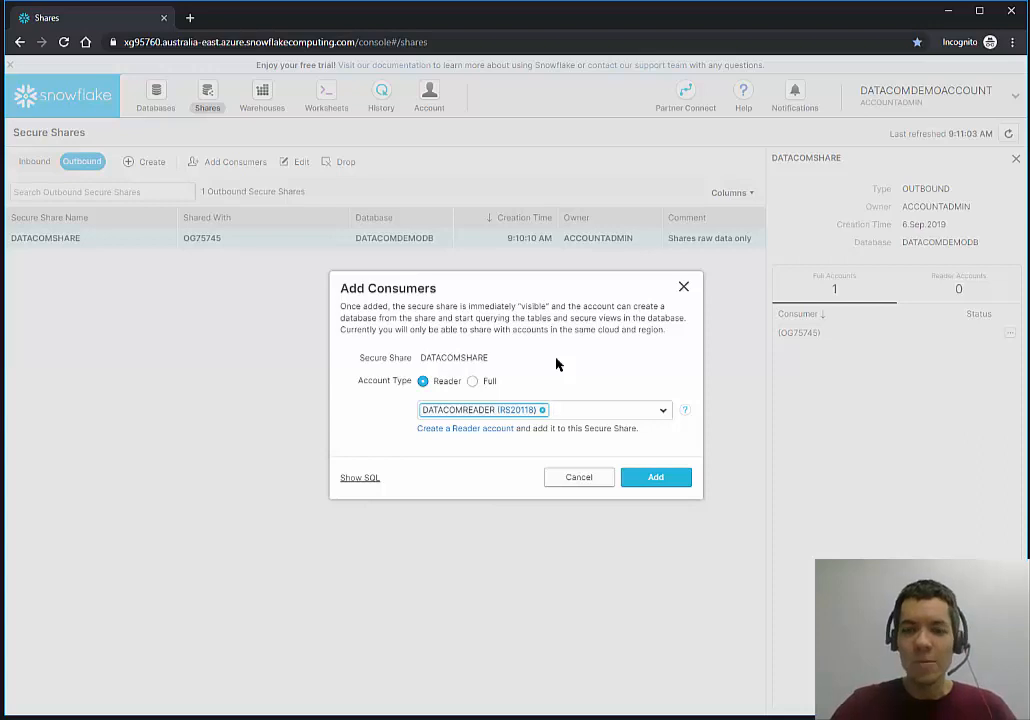
{"action": "left_click", "coordinate": [673, 484]}
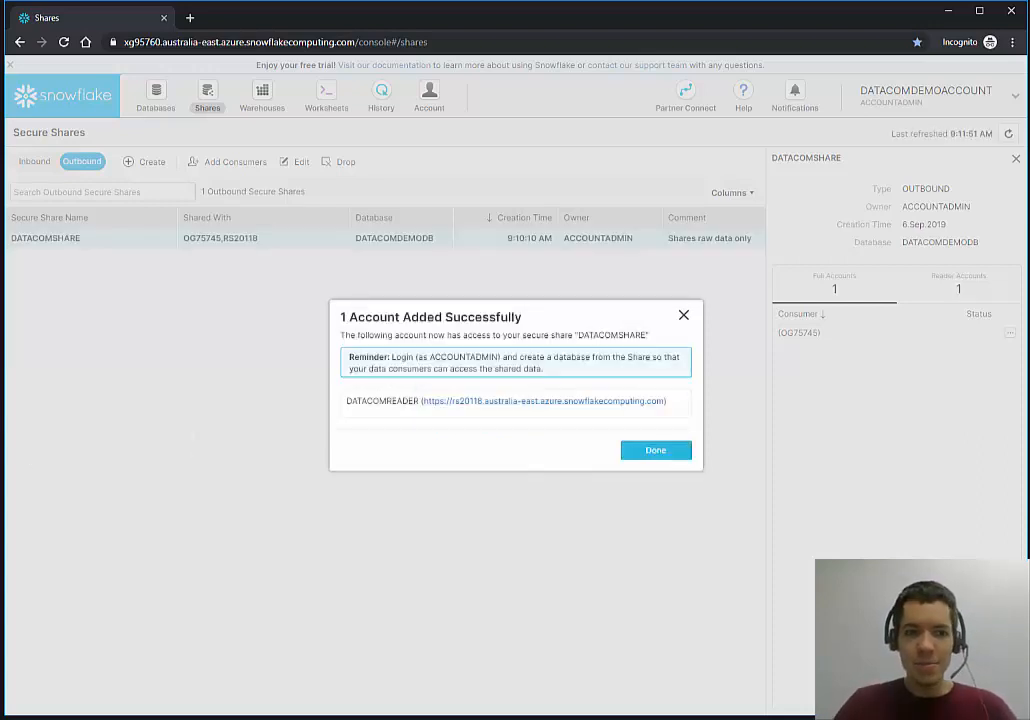
{"action": "left_click", "coordinate": [657, 451]}
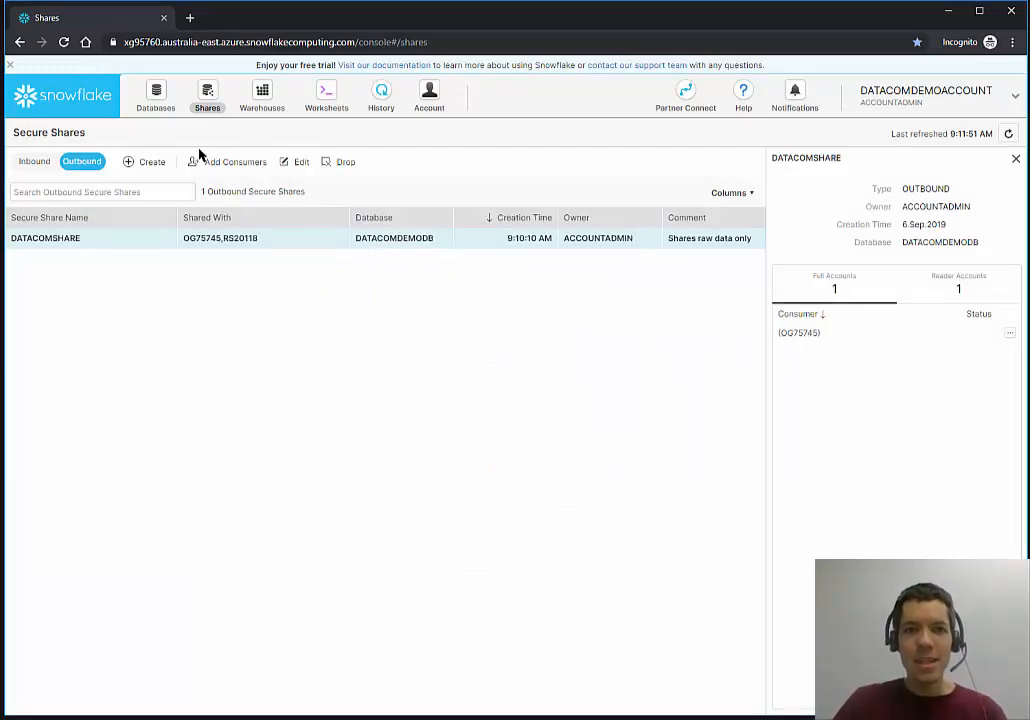
{"action": "left_click_drag", "start_coordinate": [1024, 122], "coordinate": [630, 195]}
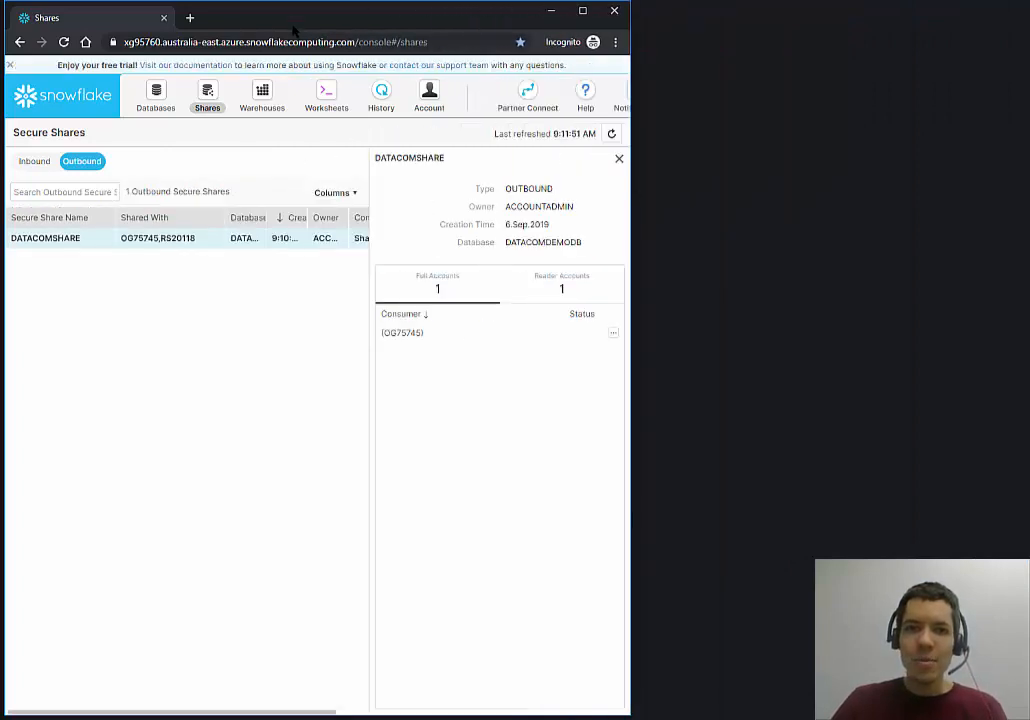
Copy the console URL into a new incognito window placed beside the console.
{"action": "left_click", "coordinate": [293, 40]}
{"action": "key", "text": "ctrl+c"}
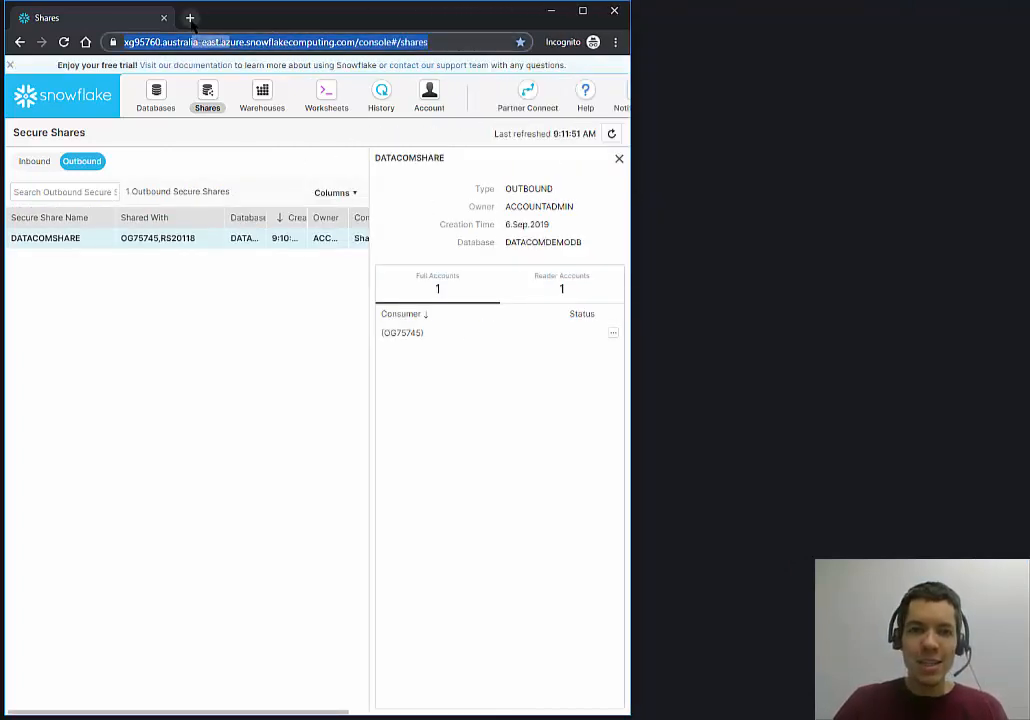
{"action": "key", "text": "ctrl+shift+n"}
{"action": "key", "text": "ctrl+v"}
{"action": "left_click_drag", "start_coordinate": [349, 14], "coordinate": [1028, 182]}
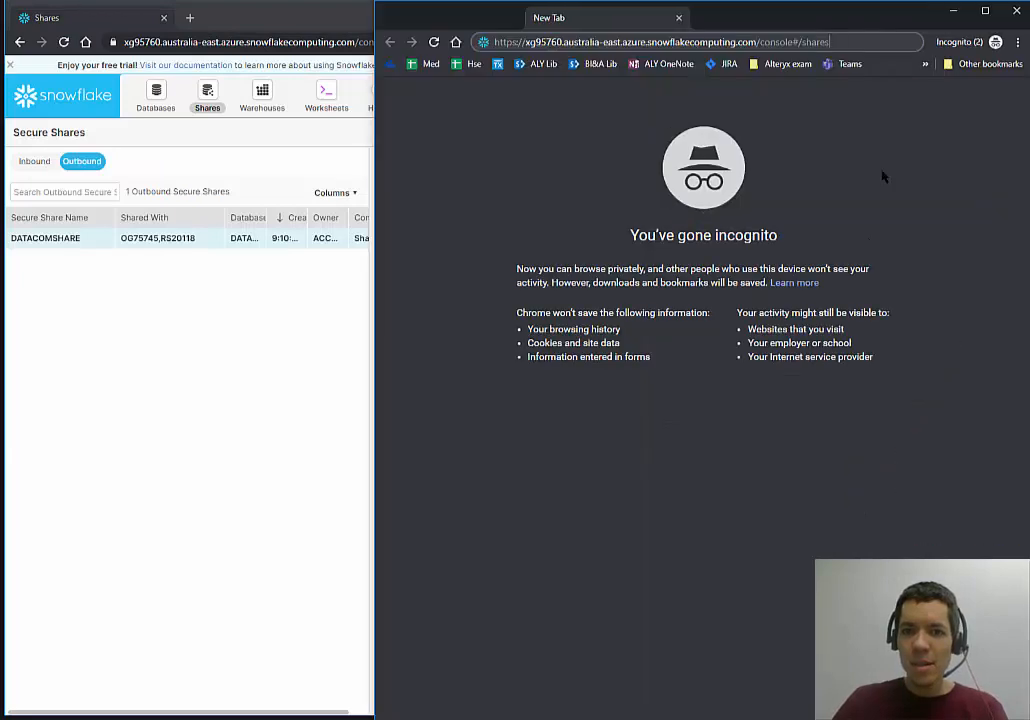
{"action": "left_click_drag", "start_coordinate": [370, 104], "coordinate": [308, 104]}
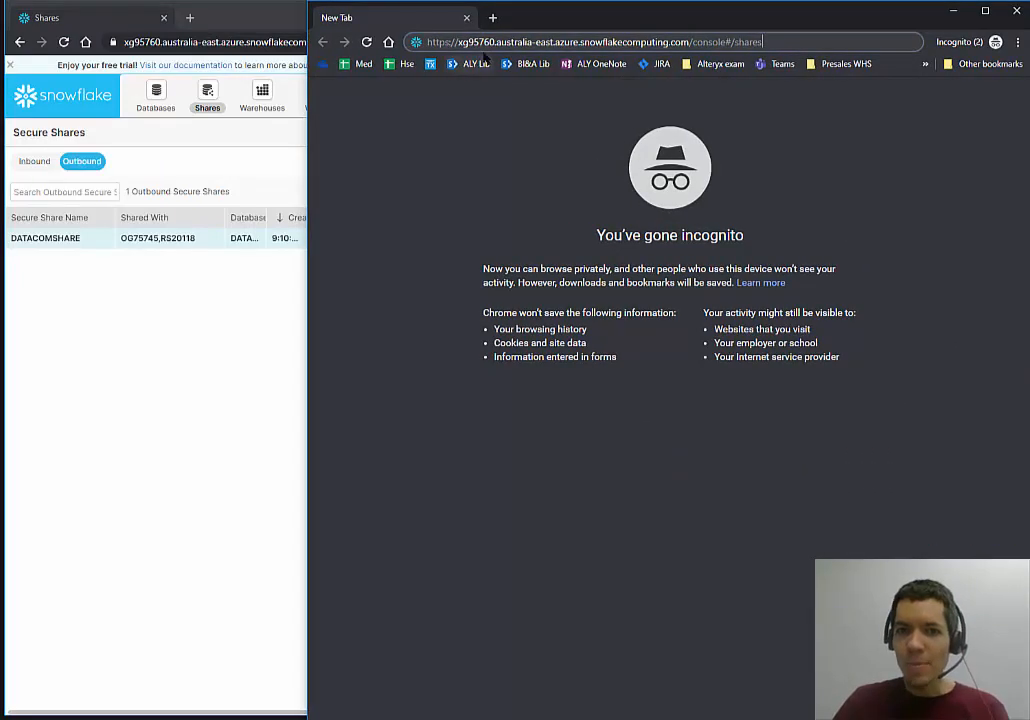
Replace the URL's account locator with the reader account identifier and load that address.
{"action": "double_click", "coordinate": [470, 42]}
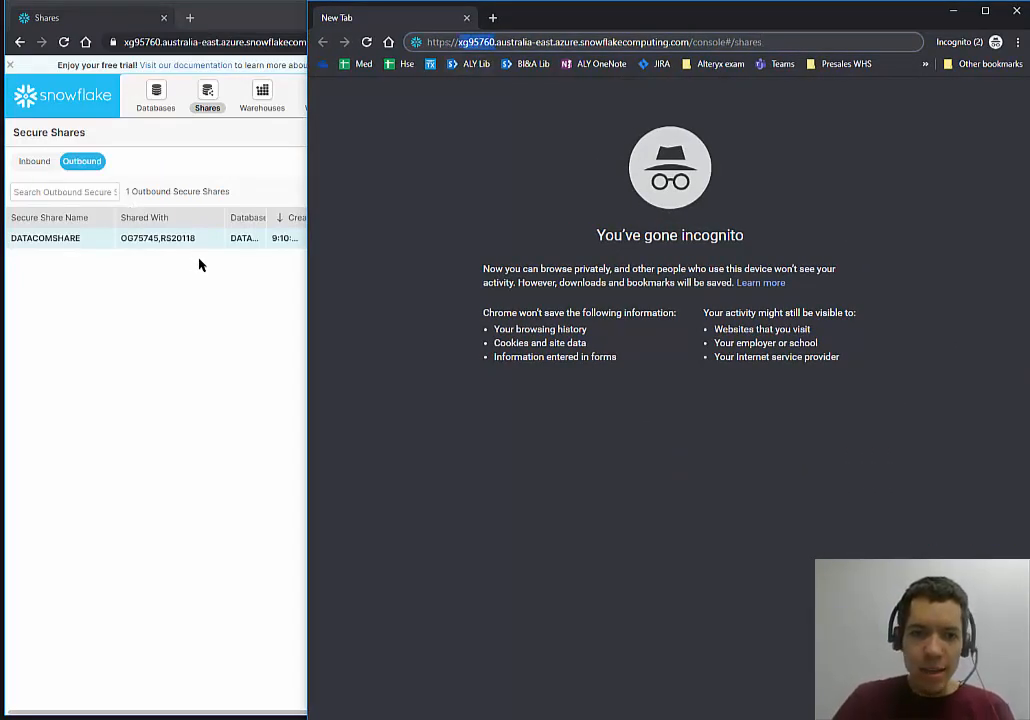
{"action": "left_click", "coordinate": [171, 237]}
{"action": "double_click", "coordinate": [172, 237]}
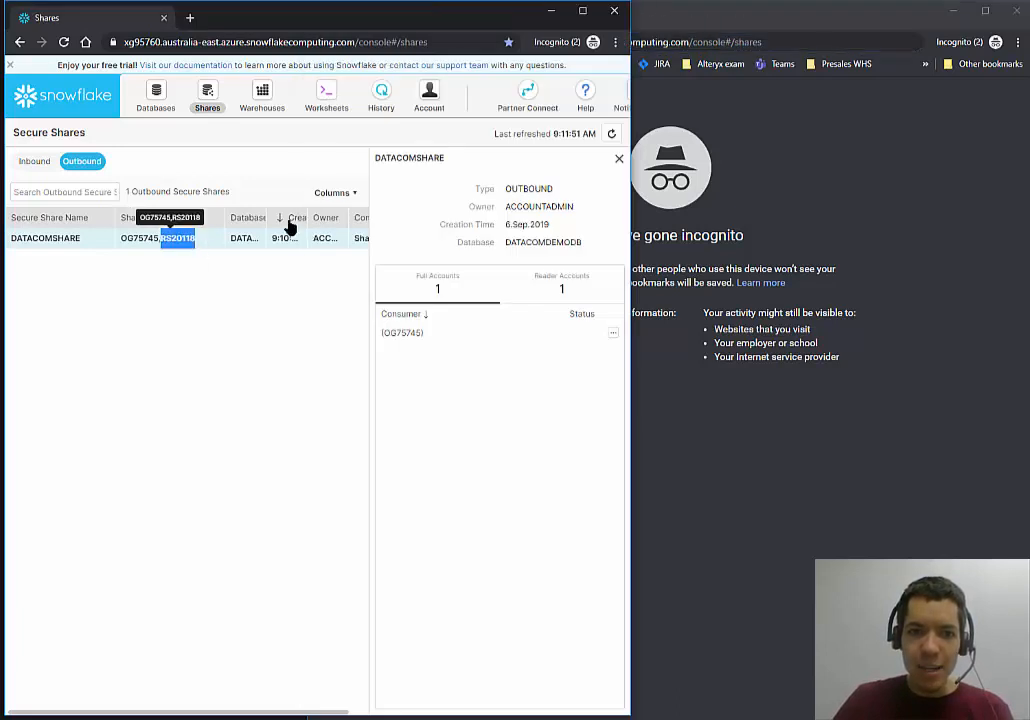
{"action": "left_click", "coordinate": [797, 152]}
{"action": "double_click", "coordinate": [460, 42]}
{"action": "key", "text": "ctrl+v"}
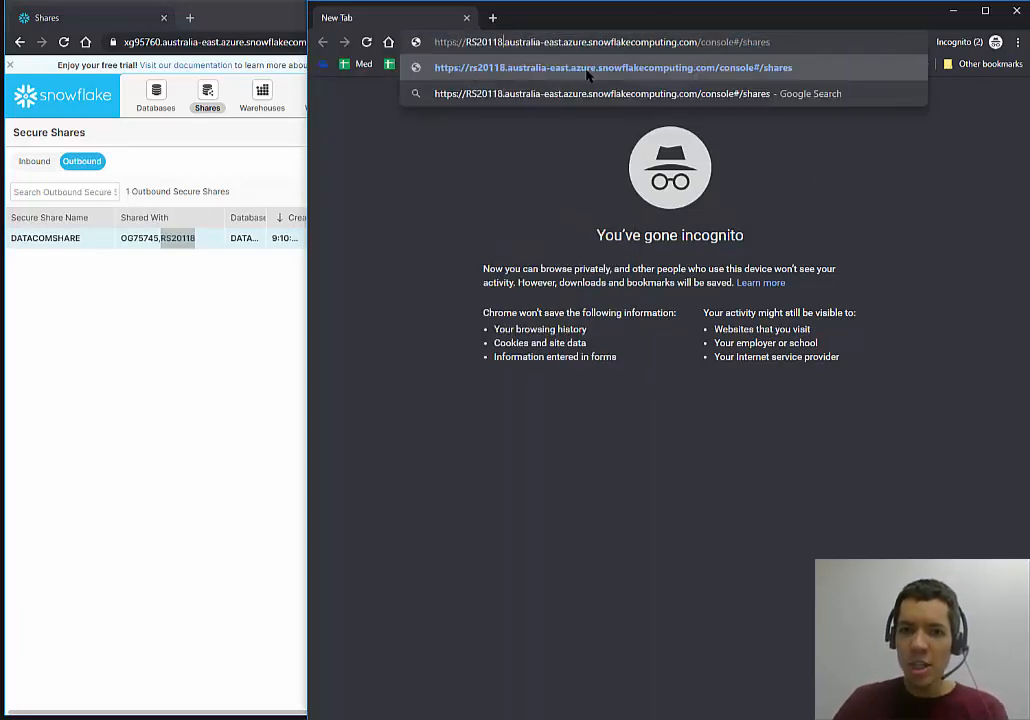
{"action": "left_click", "coordinate": [584, 72]}
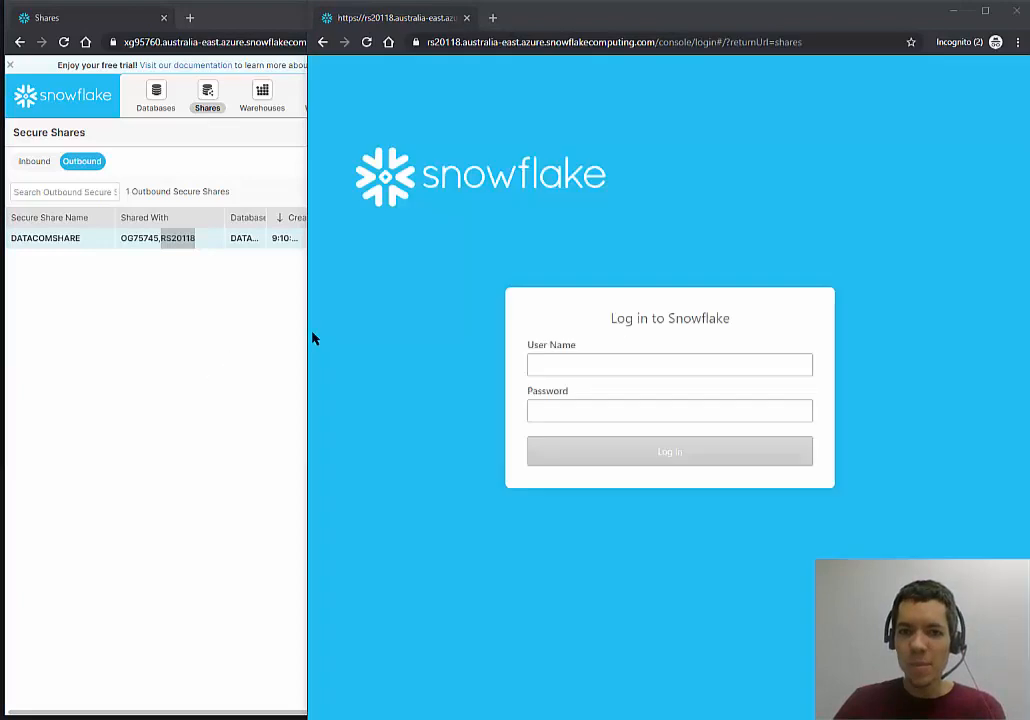
Sign in to the reader account as Admin using the pasted password.
{"action": "left_click", "coordinate": [598, 364]}
{"action": "type", "text": "Admin"}
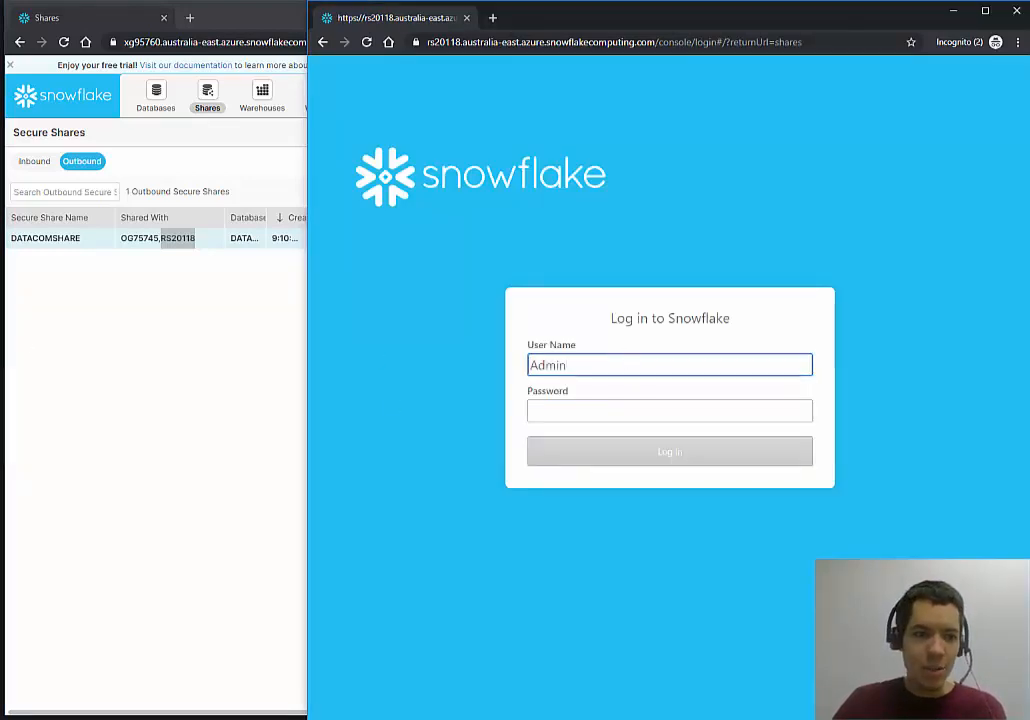
{"action": "key", "text": "alt+Tab"}
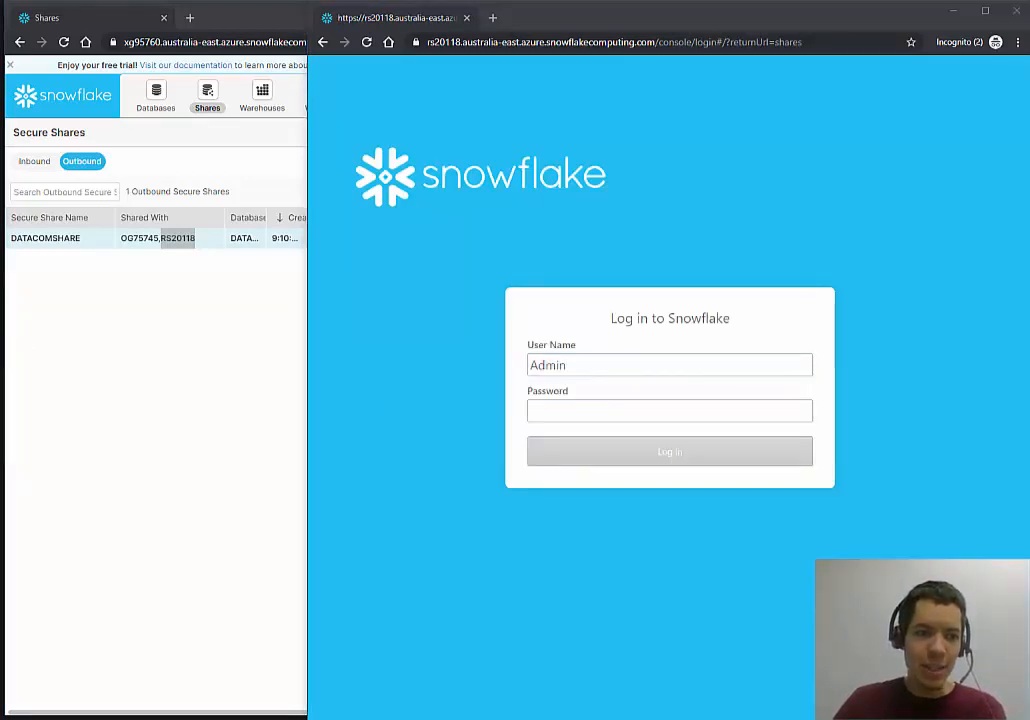
{"action": "left_click", "coordinate": [558, 412]}
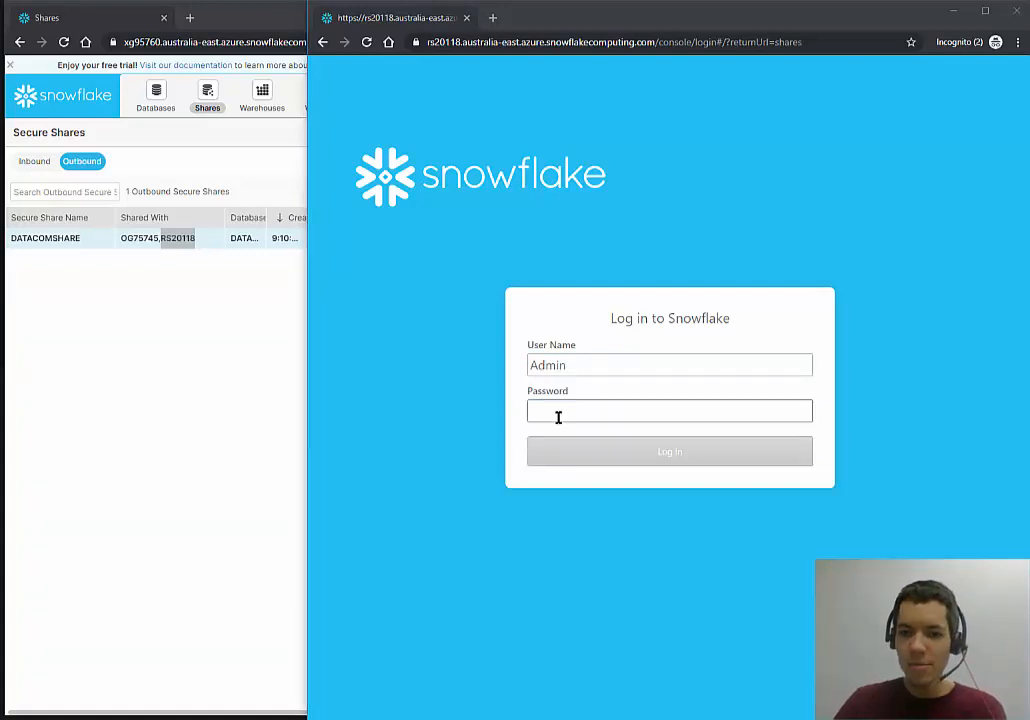
{"action": "key", "text": "ctrl+v"}
{"action": "left_click", "coordinate": [829, 422]}
{"action": "left_click", "coordinate": [716, 451]}
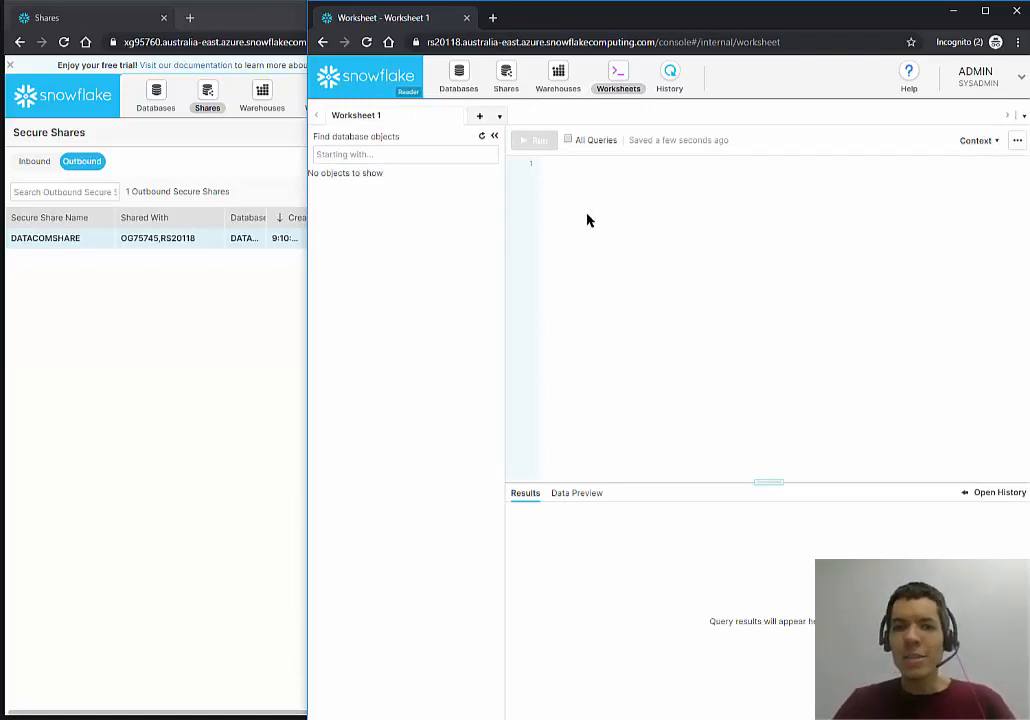
Switch the reader account to ACCOUNTADMIN on the Shares page and open inbound DATACOMSHARE's details.
{"action": "left_click", "coordinate": [507, 78]}
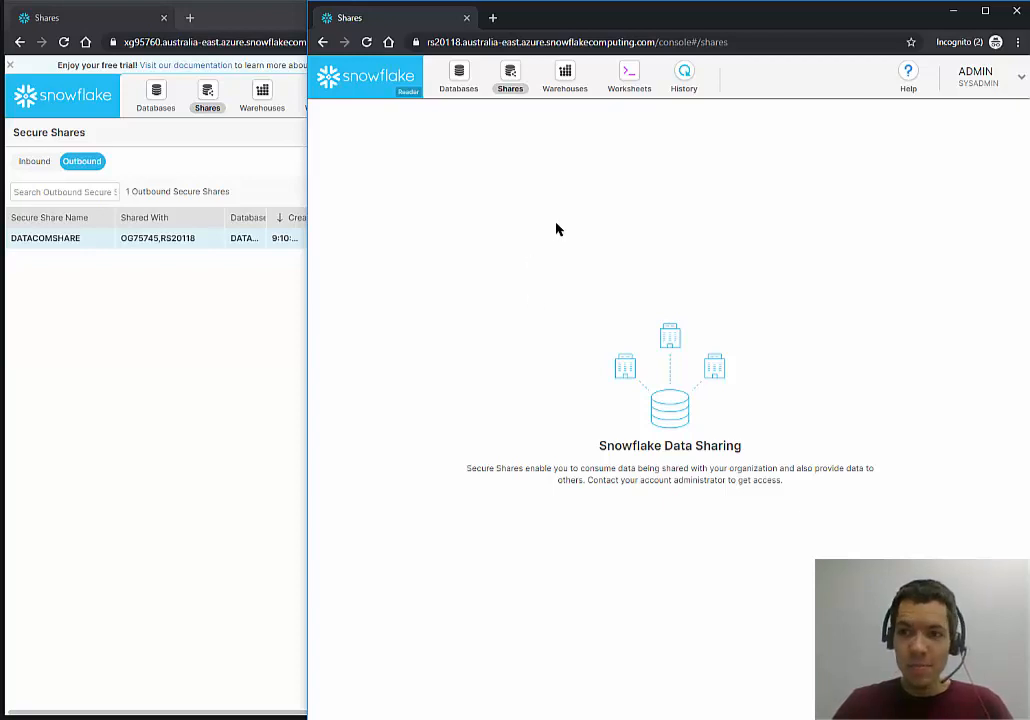
{"action": "left_click", "coordinate": [988, 86]}
{"action": "mouse_move", "coordinate": [967, 122]}
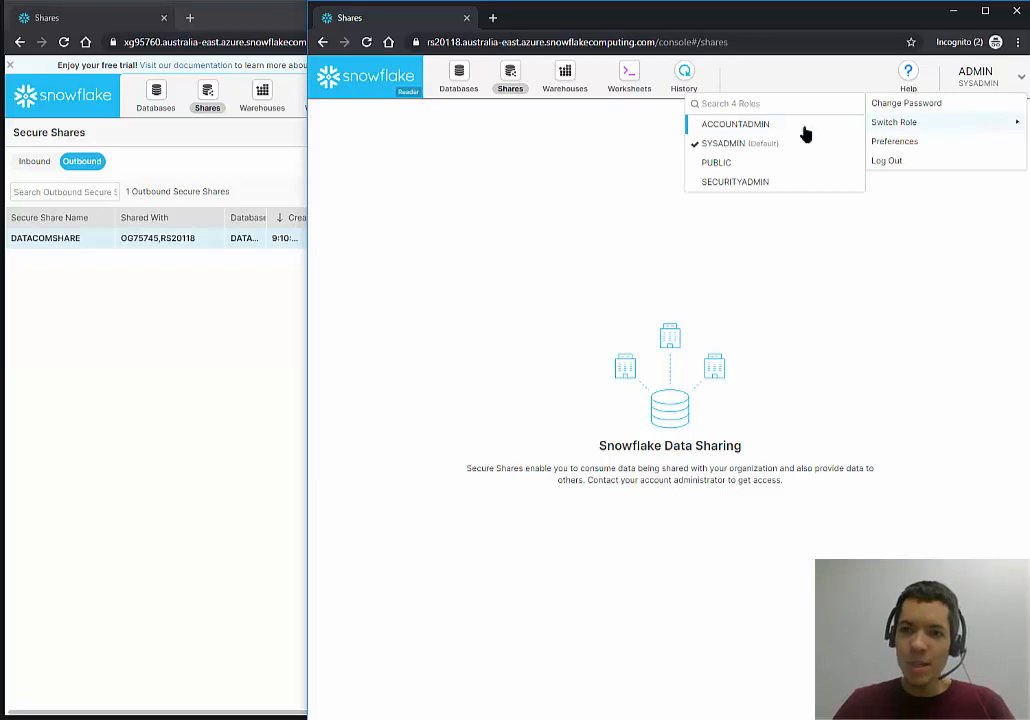
{"action": "left_click", "coordinate": [760, 125]}
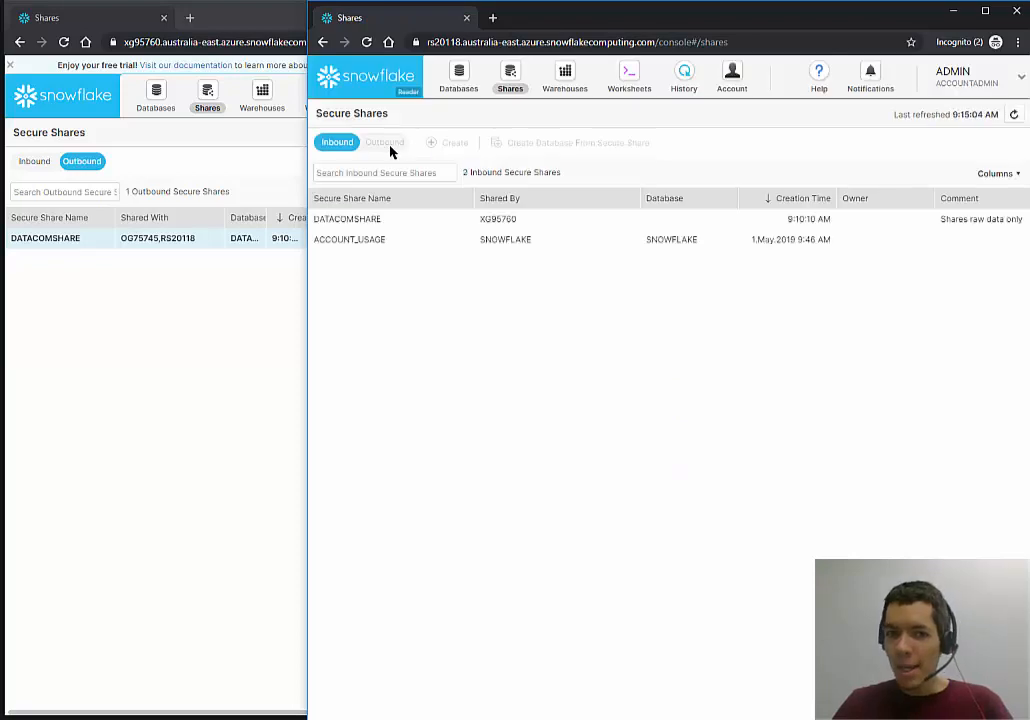
{"action": "left_click", "coordinate": [366, 218]}
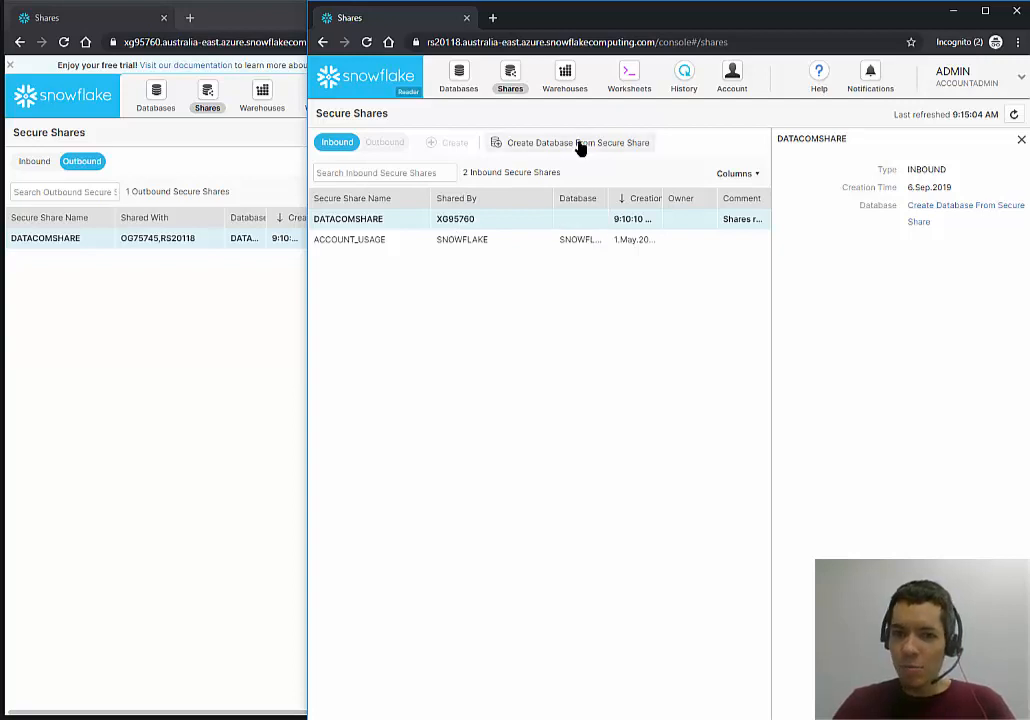
Start a database from the DATACOMSHARE share and name it DatacomDemoDB.
{"action": "left_click", "coordinate": [612, 148]}
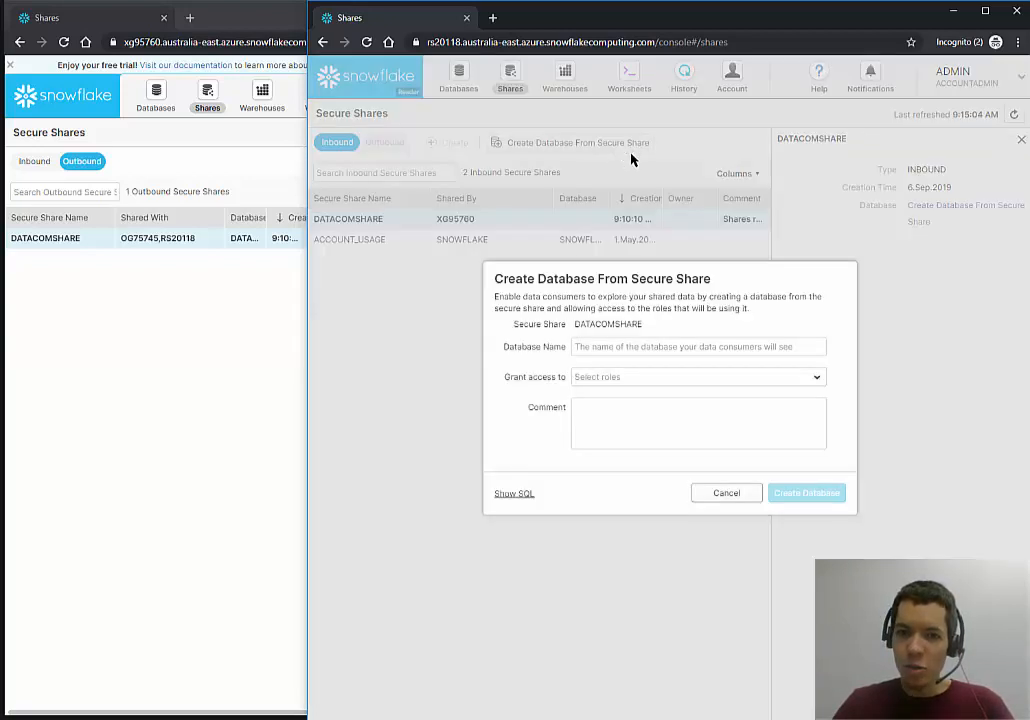
{"action": "left_click", "coordinate": [733, 340]}
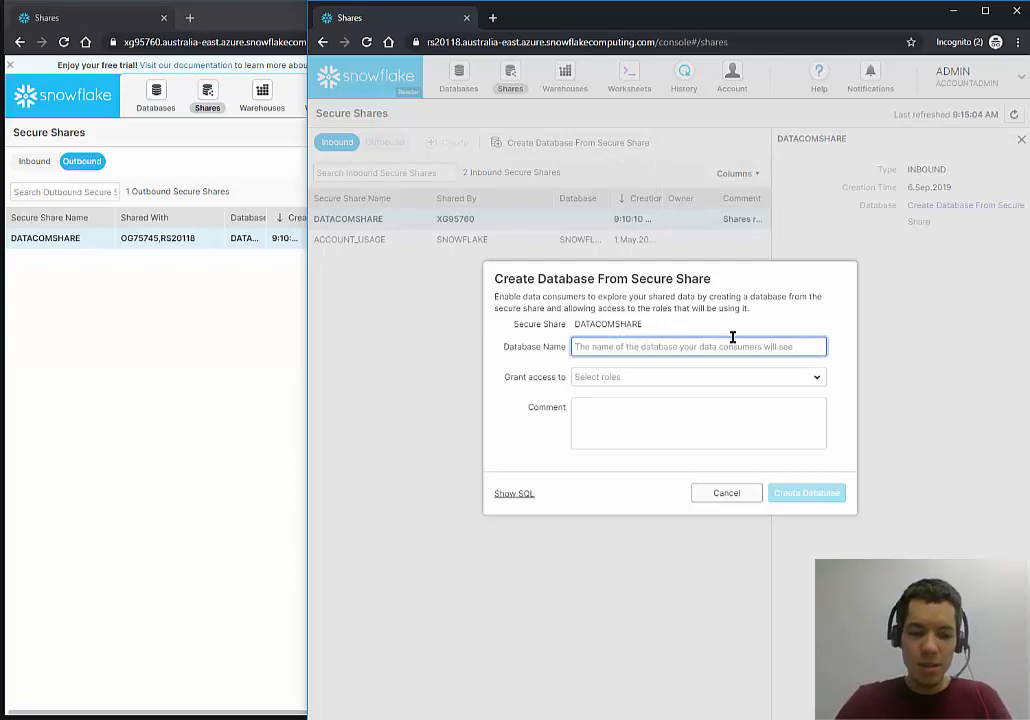
{"action": "type", "text": "DatacomDemoDB"}
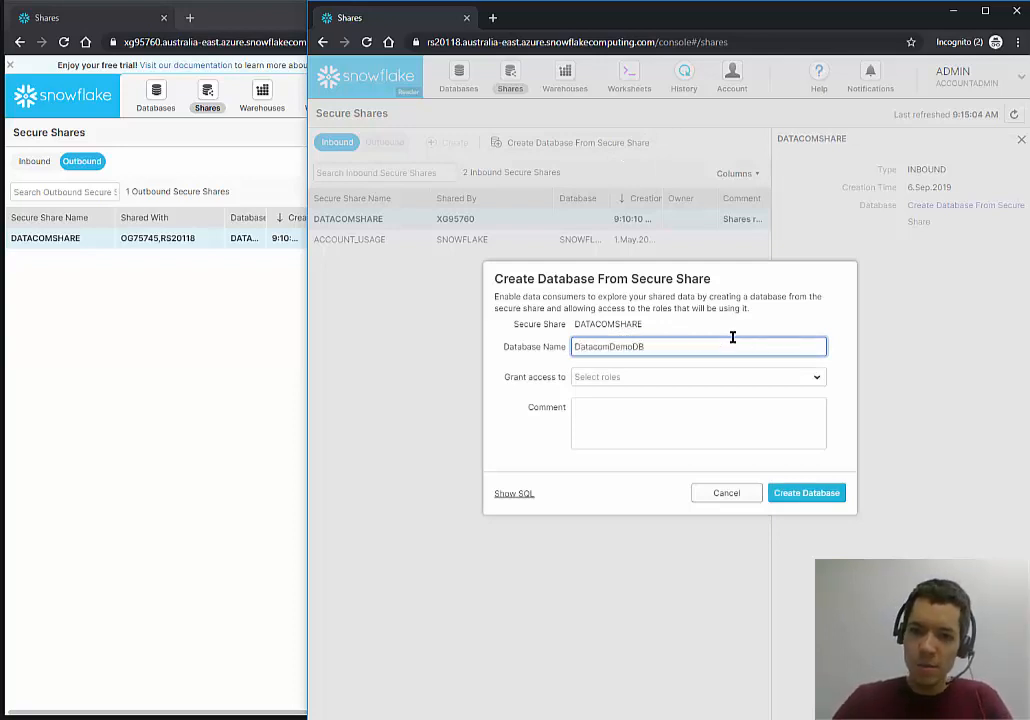
Grant ACCOUNTADMIN, PUBLIC, SECURITYADMIN and SYSADMIN access, then create the database.
{"action": "left_click", "coordinate": [660, 380]}
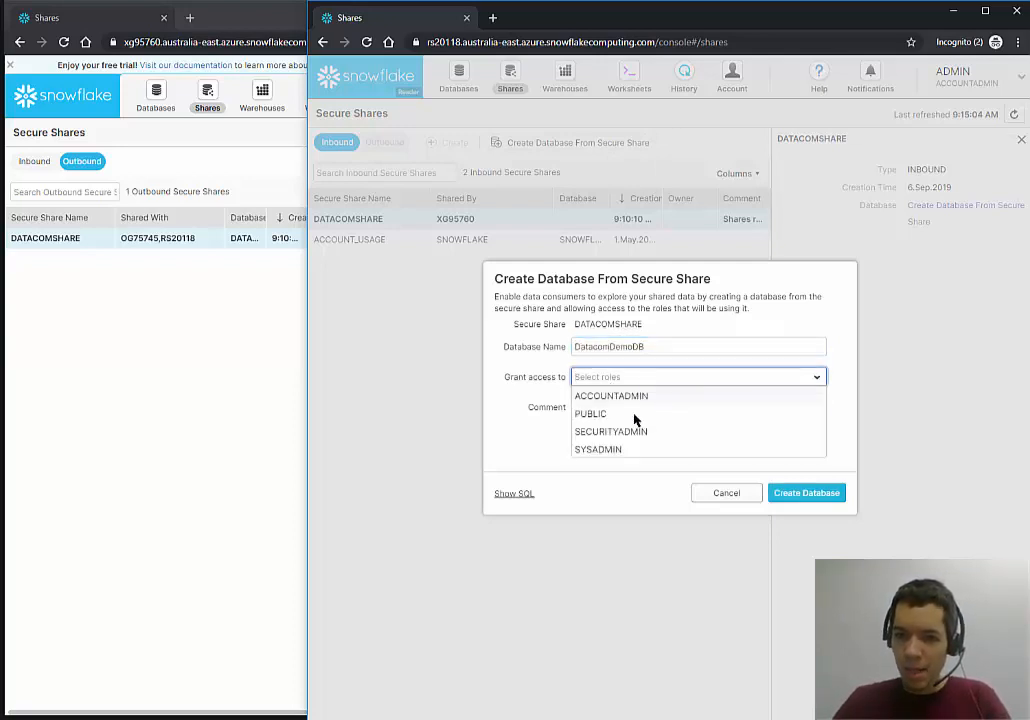
{"action": "left_click", "coordinate": [635, 393]}
{"action": "left_click", "coordinate": [630, 397]}
{"action": "left_click", "coordinate": [638, 400]}
{"action": "left_click", "coordinate": [632, 400]}
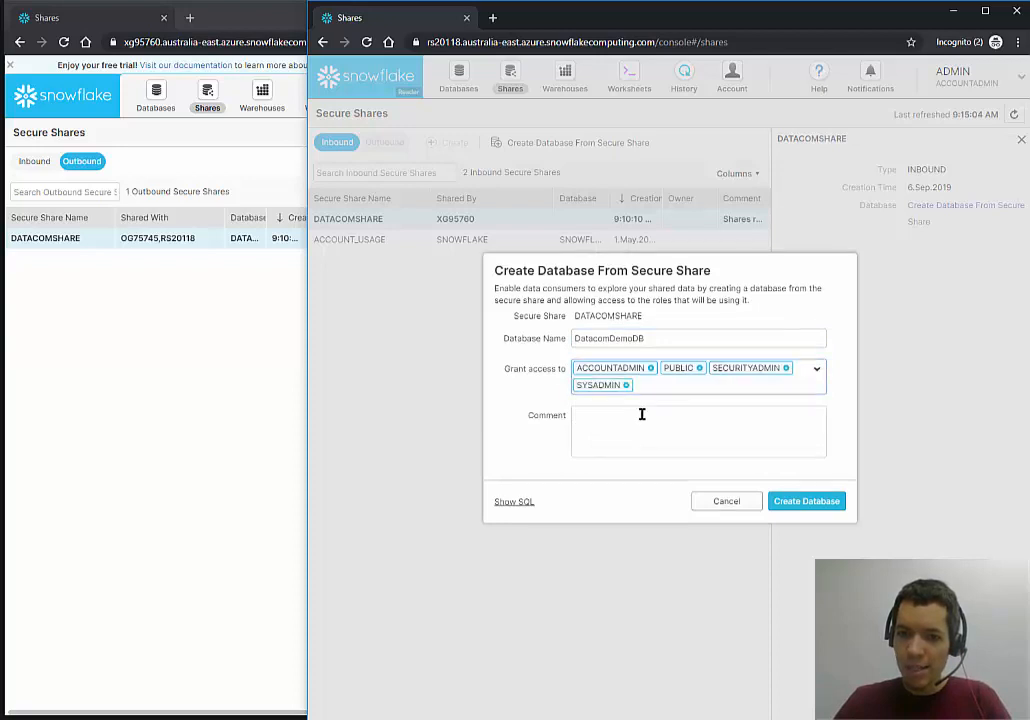
{"action": "left_click", "coordinate": [652, 439]}
{"action": "left_click", "coordinate": [810, 500]}
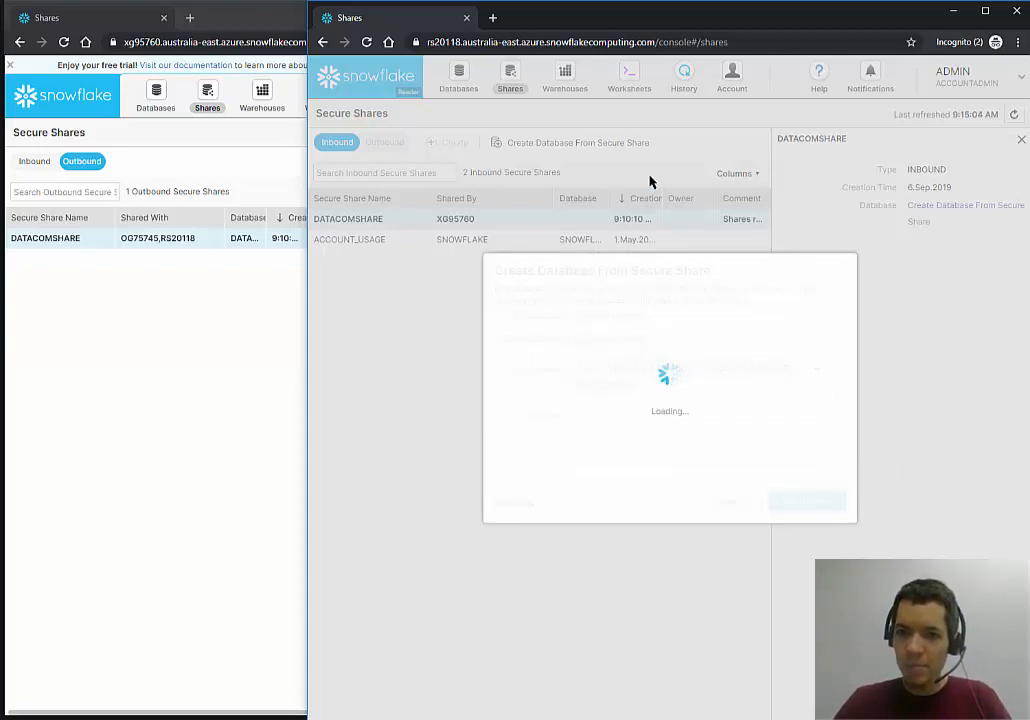
{"action": "left_click", "coordinate": [810, 478]}
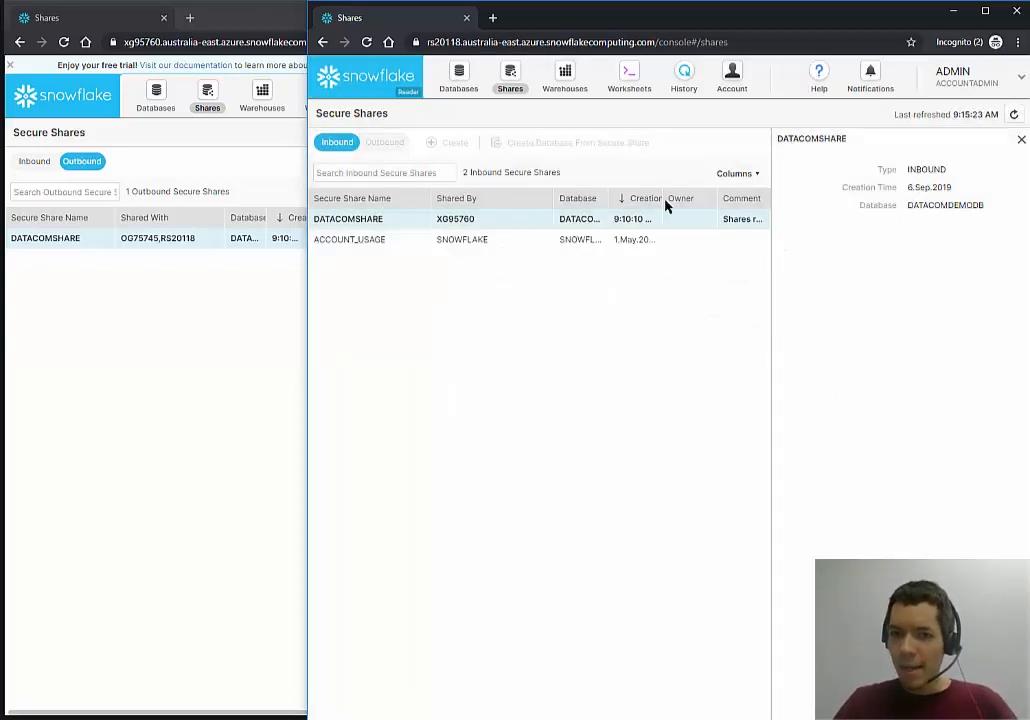
Open a reader-account worksheet, check its role and database context, and refresh the object list.
{"action": "left_click", "coordinate": [630, 80]}
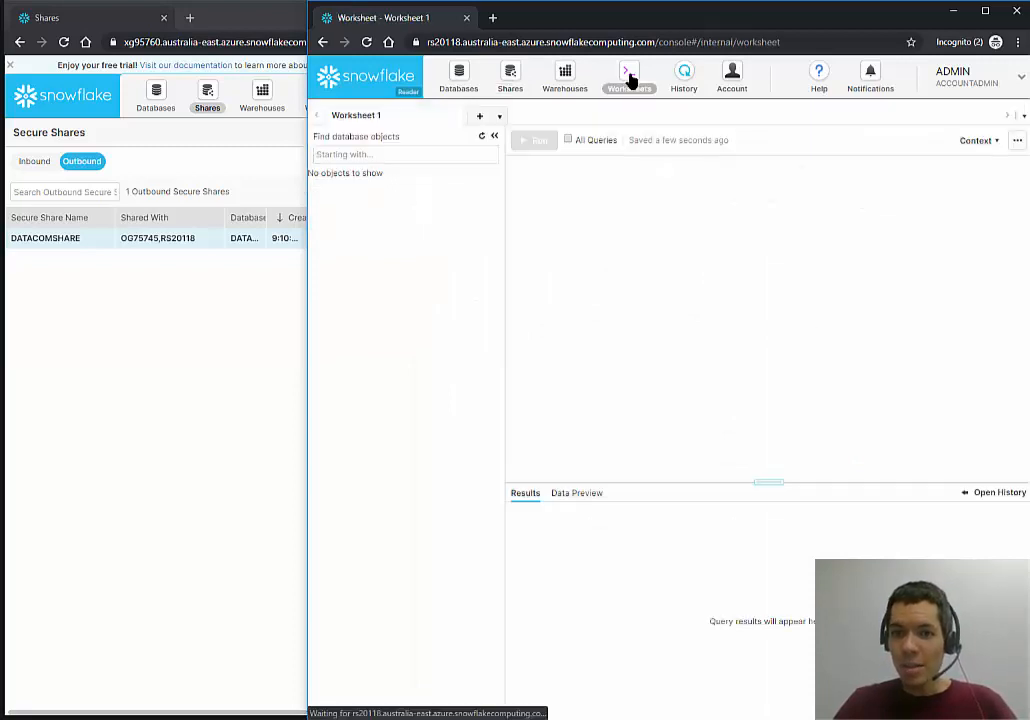
{"action": "left_click", "coordinate": [983, 141]}
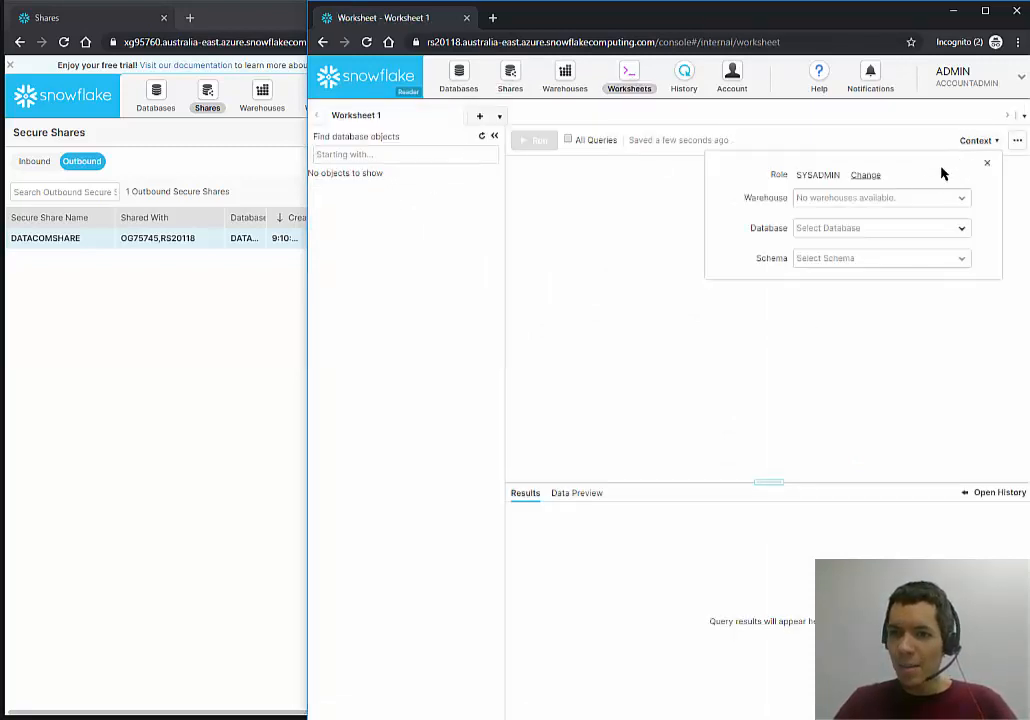
{"action": "left_click", "coordinate": [655, 200]}
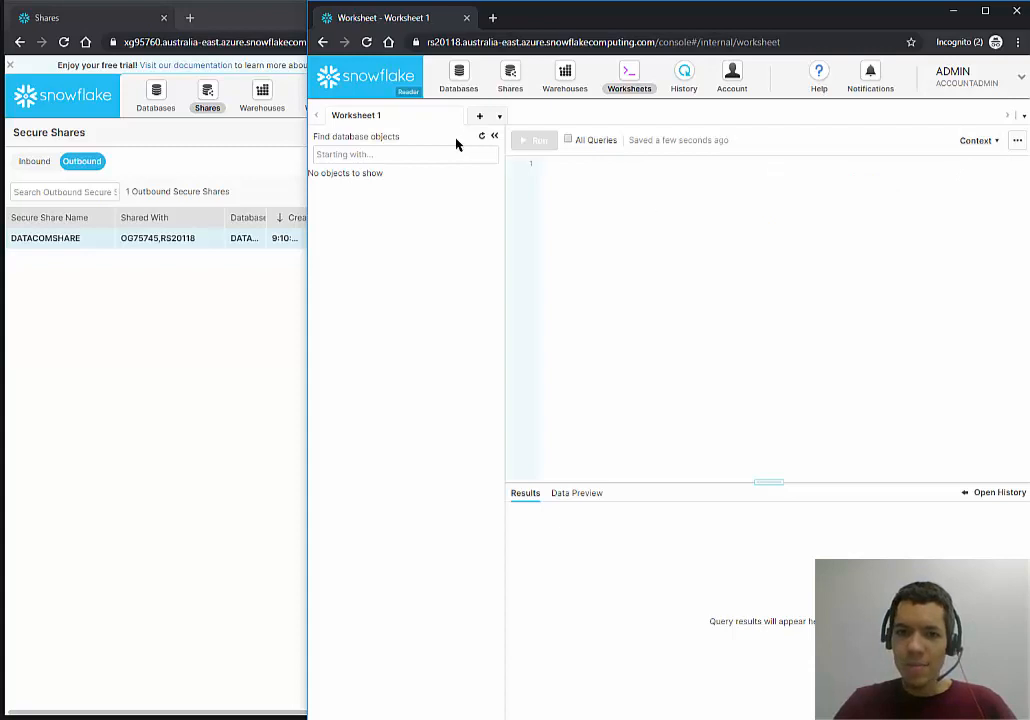
{"action": "left_click", "coordinate": [481, 136]}
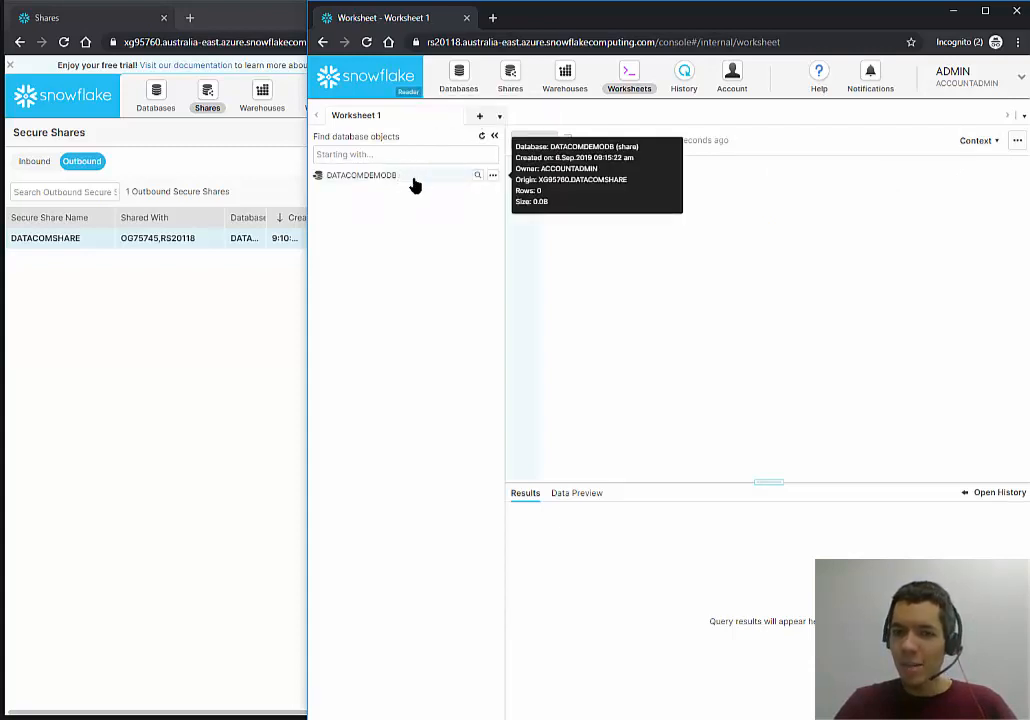
{"action": "left_click", "coordinate": [956, 150]}
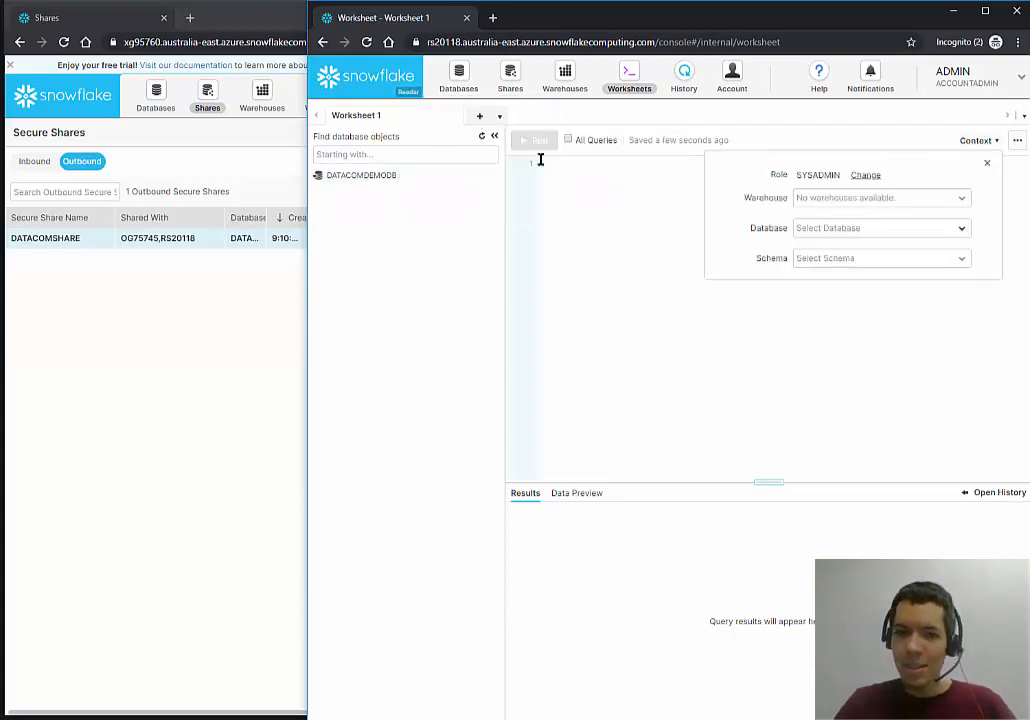
Preview the IRIS table under DATACOMDEMODB > SCHEMA1, then return to the provider's Shares window.
{"action": "mouse_move", "coordinate": [367, 185]}
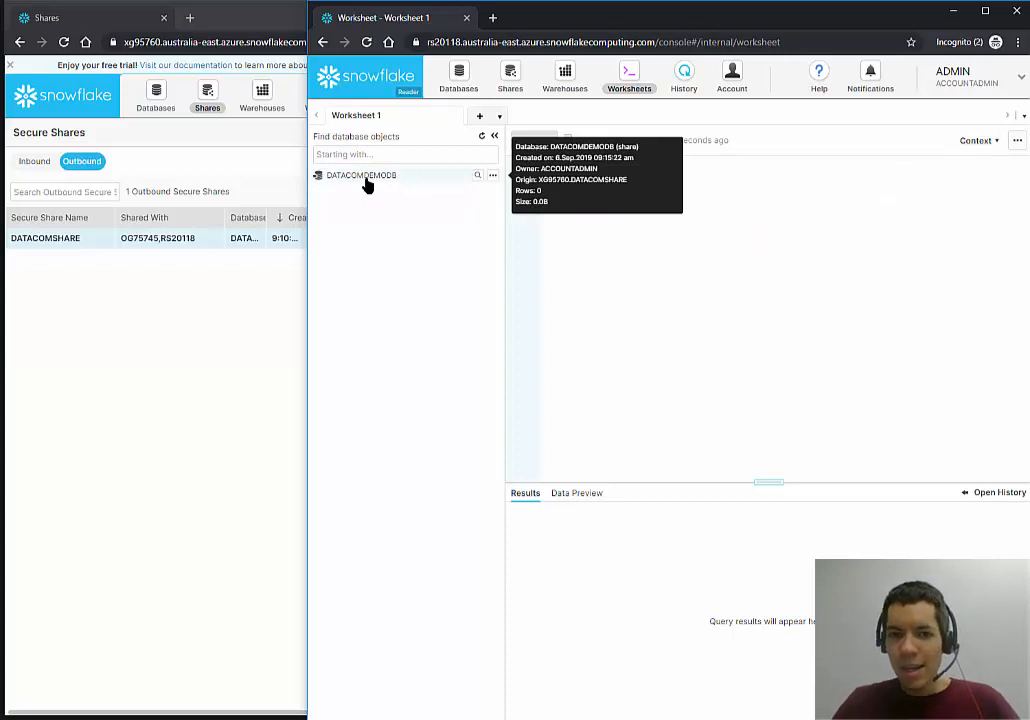
{"action": "left_click", "coordinate": [380, 178]}
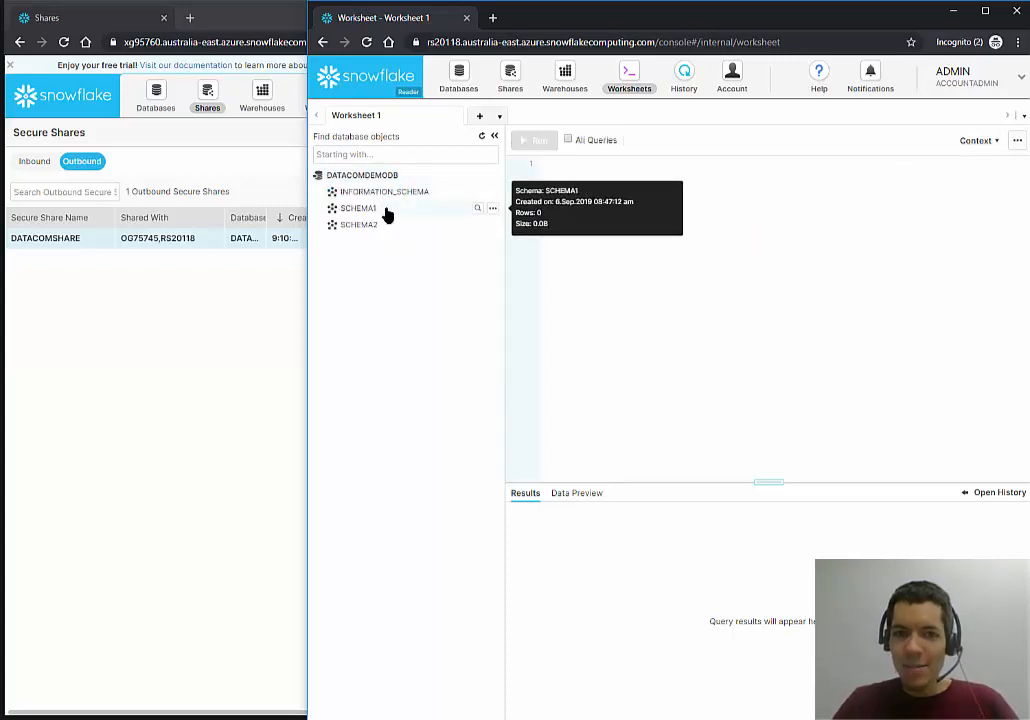
{"action": "left_click", "coordinate": [384, 210]}
{"action": "left_click", "coordinate": [388, 237]}
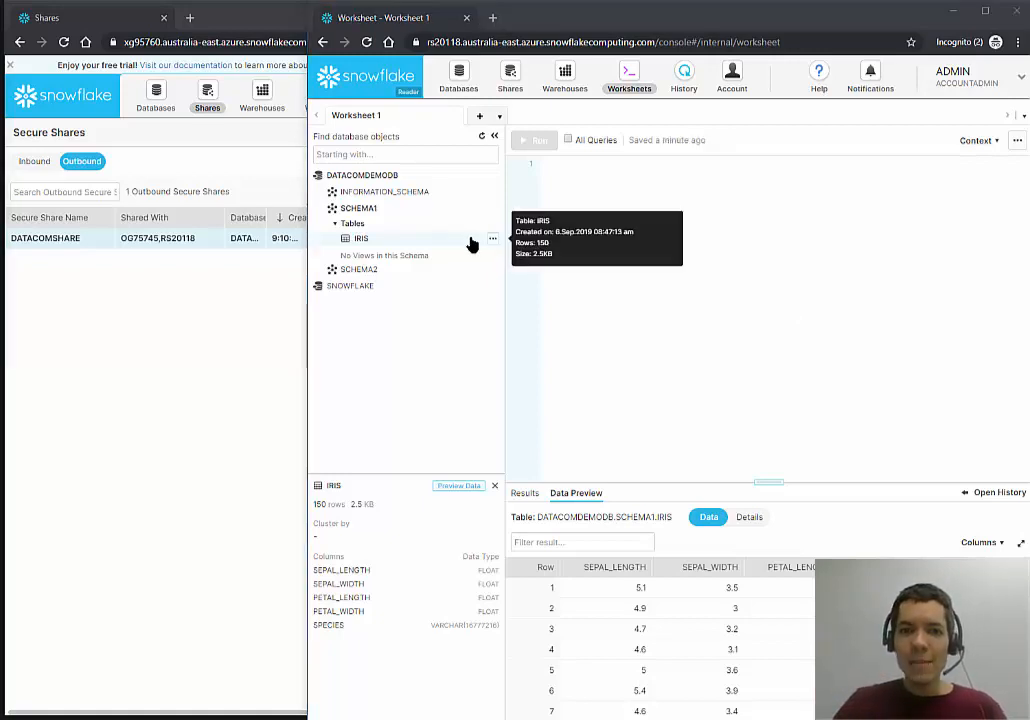
{"action": "left_click", "coordinate": [265, 309]}
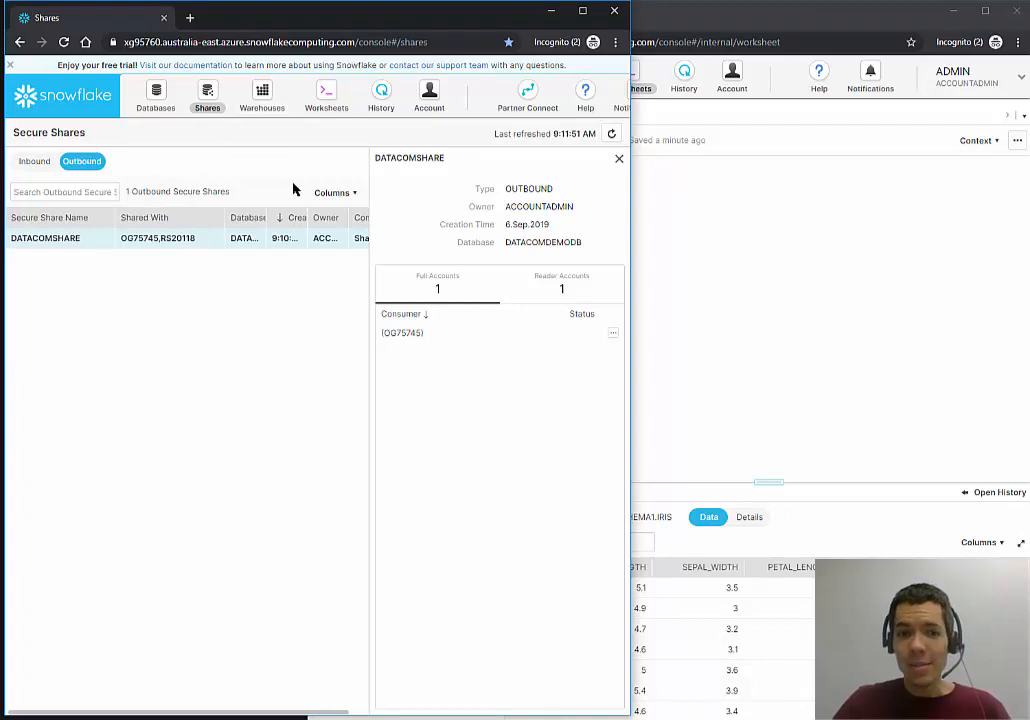
Open DATACOMSHARE for editing and browse the tables and views it can share.
{"action": "left_click_drag", "start_coordinate": [369, 192], "coordinate": [480, 198]}
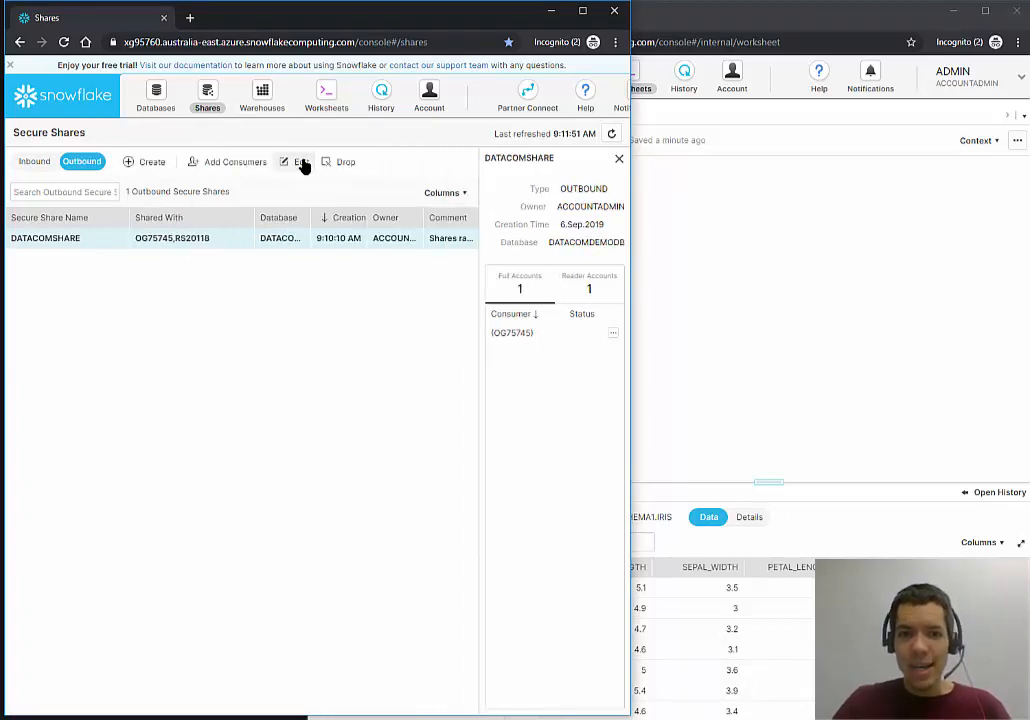
{"action": "left_click", "coordinate": [297, 161]}
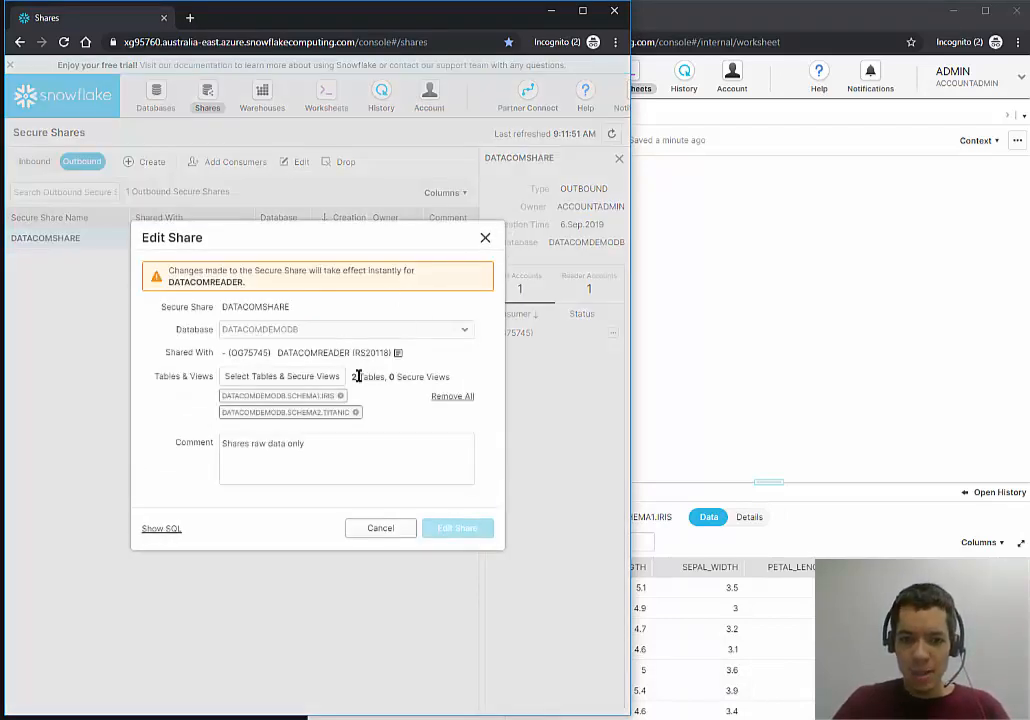
{"action": "left_click", "coordinate": [272, 376]}
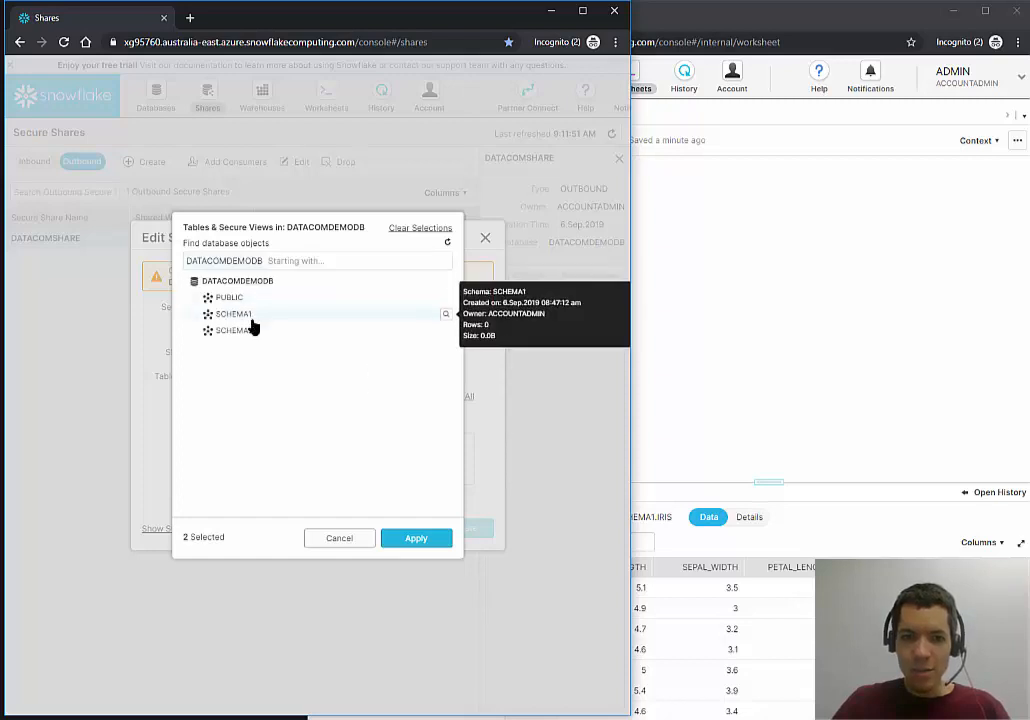
{"action": "left_click", "coordinate": [240, 314]}
{"action": "left_click", "coordinate": [243, 316]}
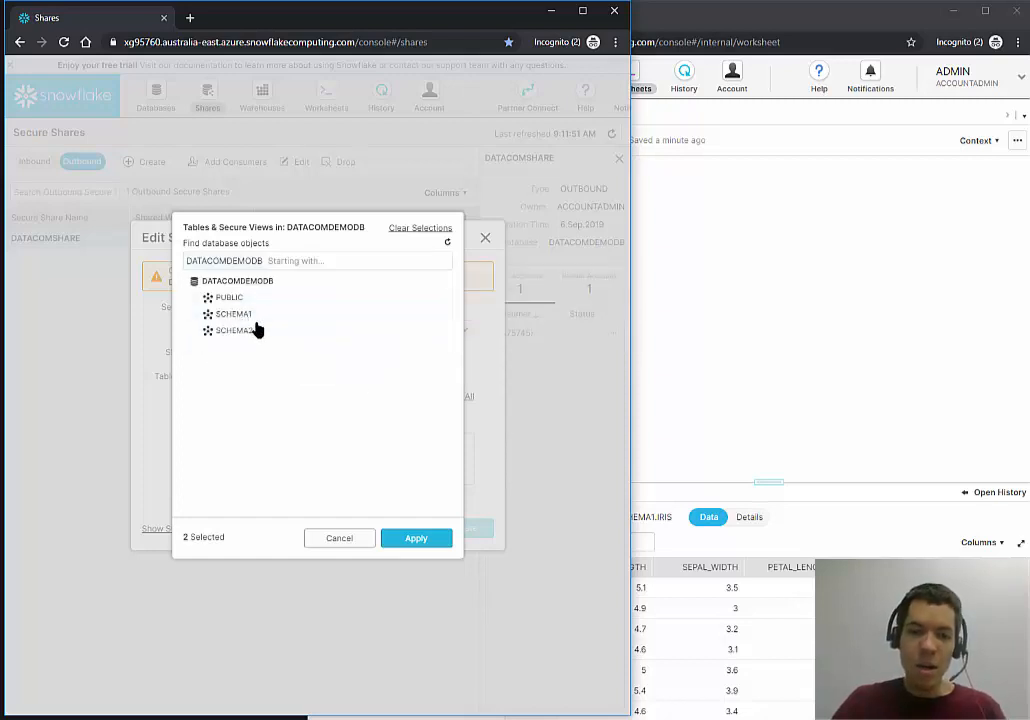
Add VWSECURE_IRIS_SUMMARY and VWSECURE_TITANIC_SUMMARY to the share and save the edits.
{"action": "left_click", "coordinate": [322, 261]}
{"action": "type", "text": "vw"}
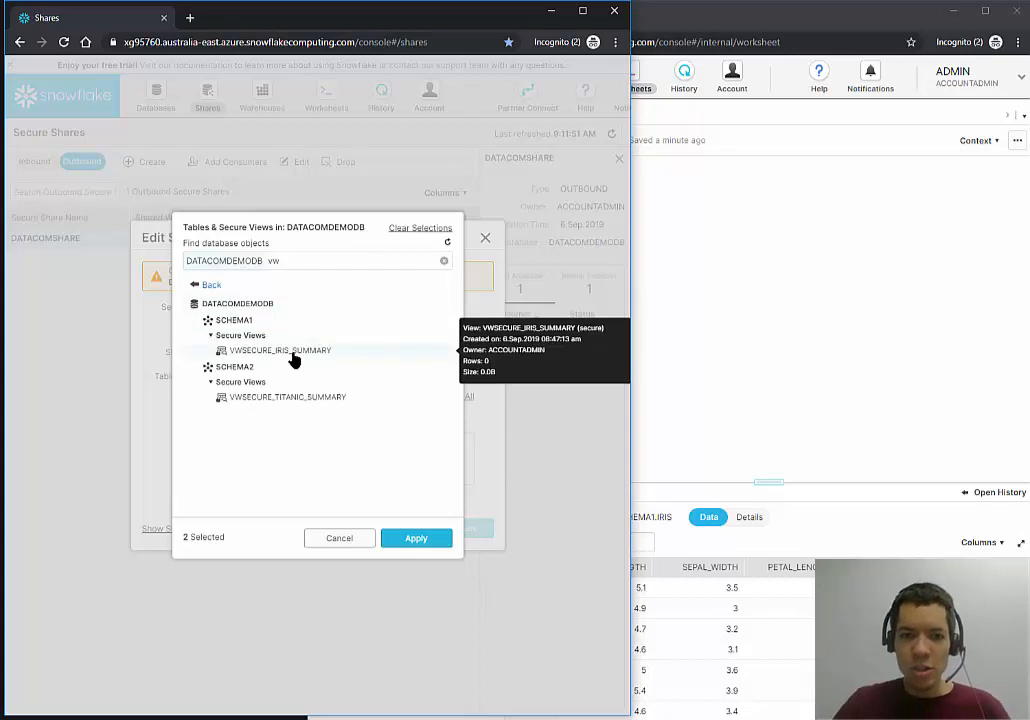
{"action": "left_click", "coordinate": [292, 352]}
{"action": "left_click", "coordinate": [318, 400]}
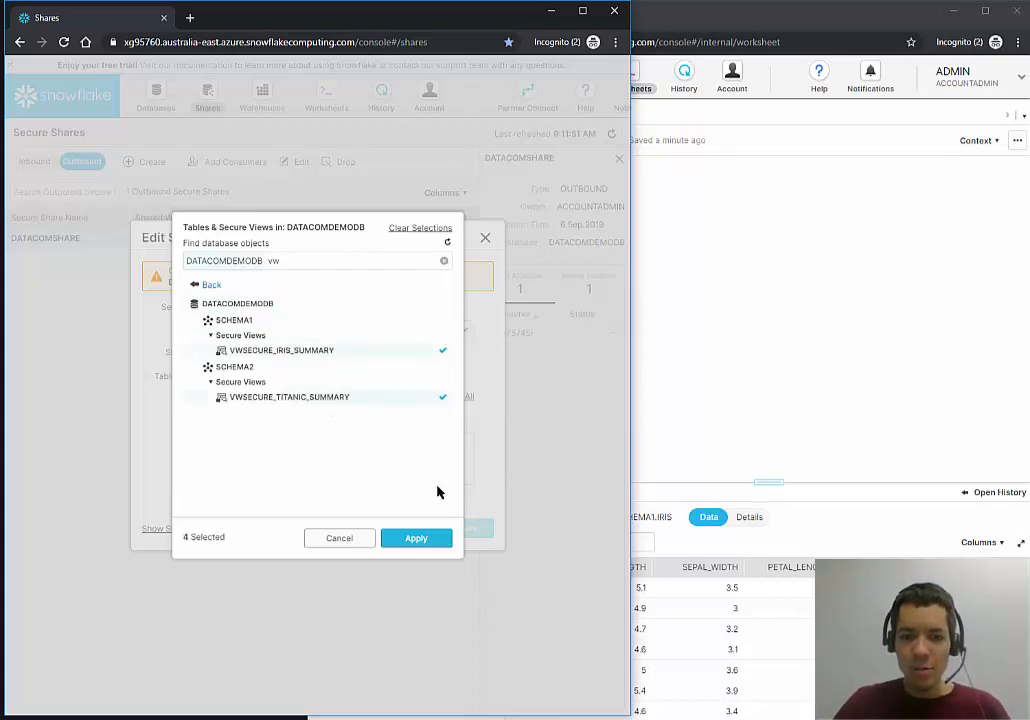
{"action": "left_click", "coordinate": [420, 539]}
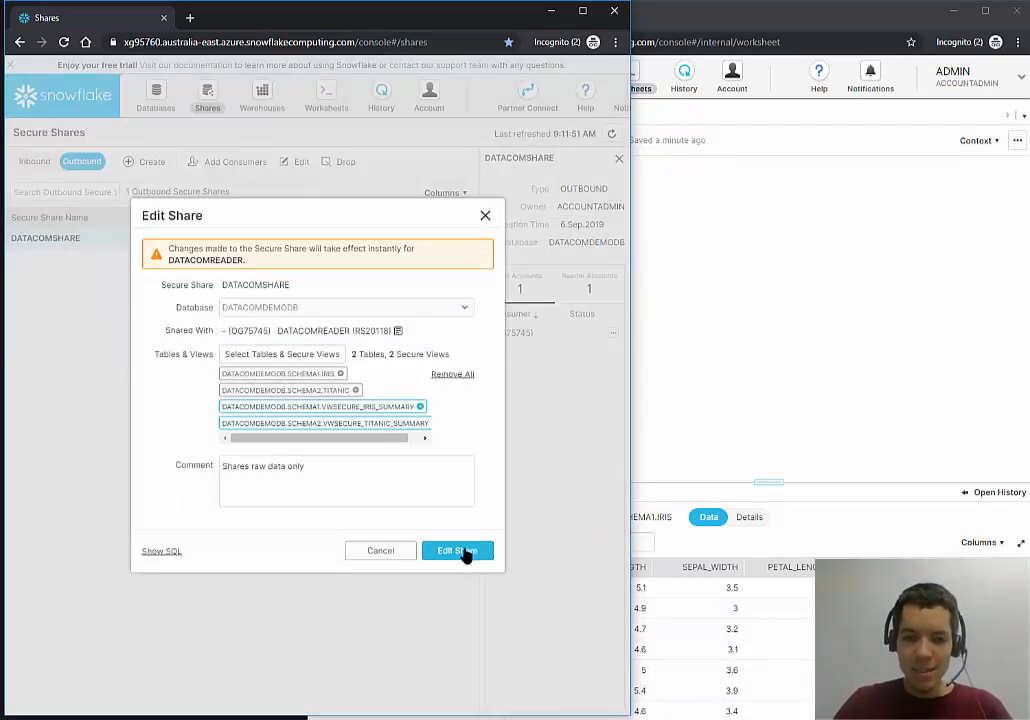
{"action": "left_click", "coordinate": [450, 551]}
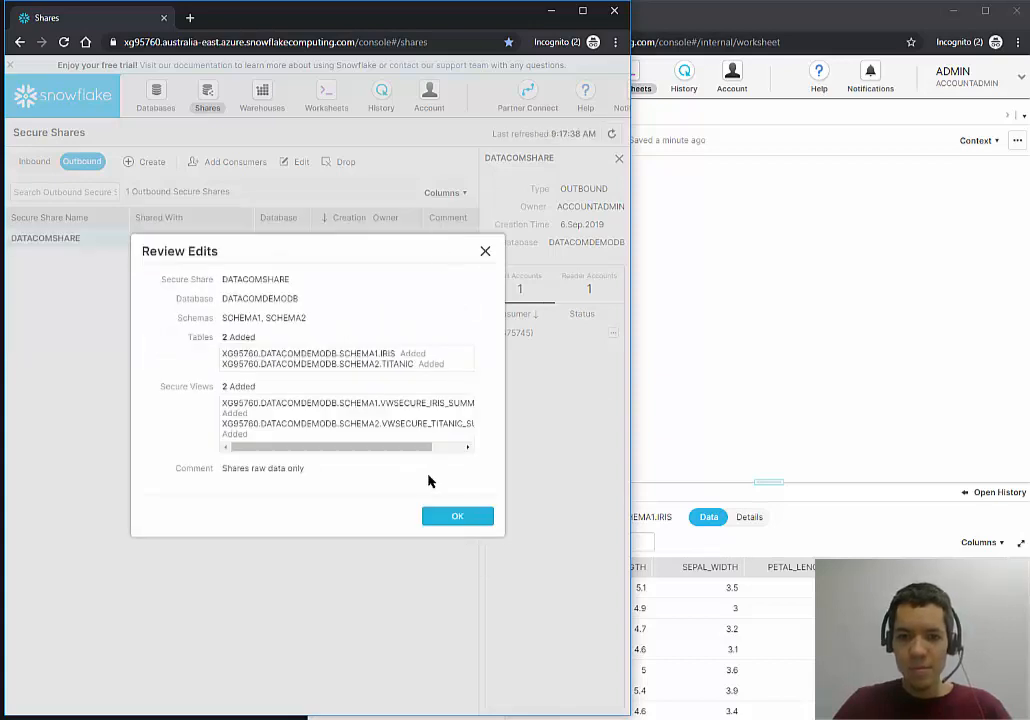
{"action": "left_click", "coordinate": [740, 260]}
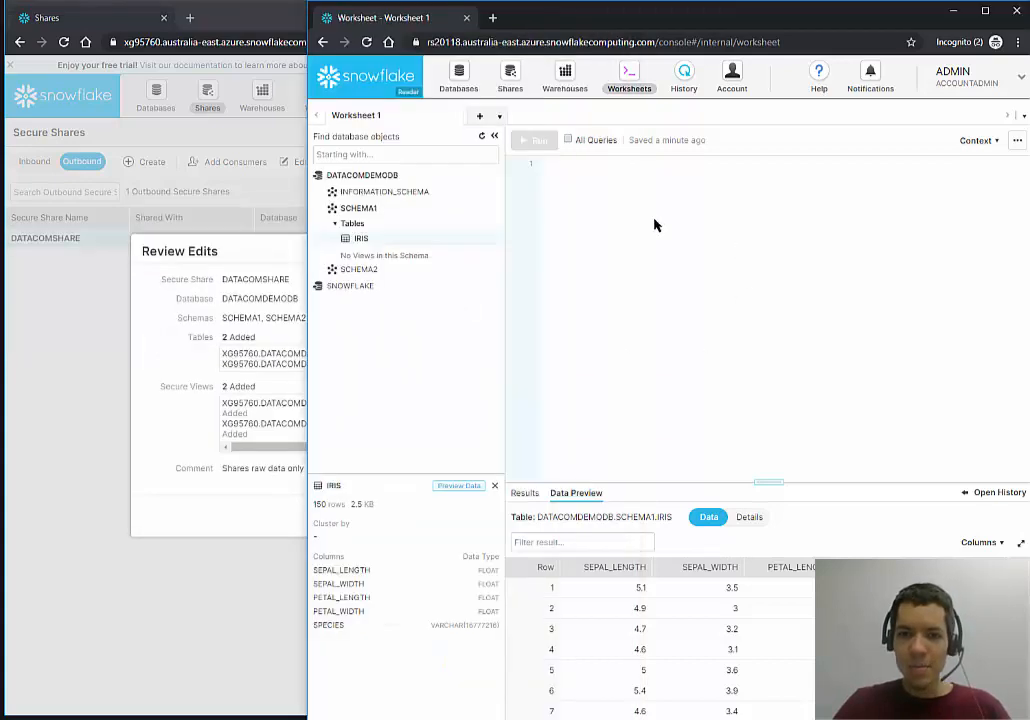
Refresh the reader worksheet's object browser to reveal the new shared view, then return to the provider's shares.
{"action": "left_click", "coordinate": [481, 138]}
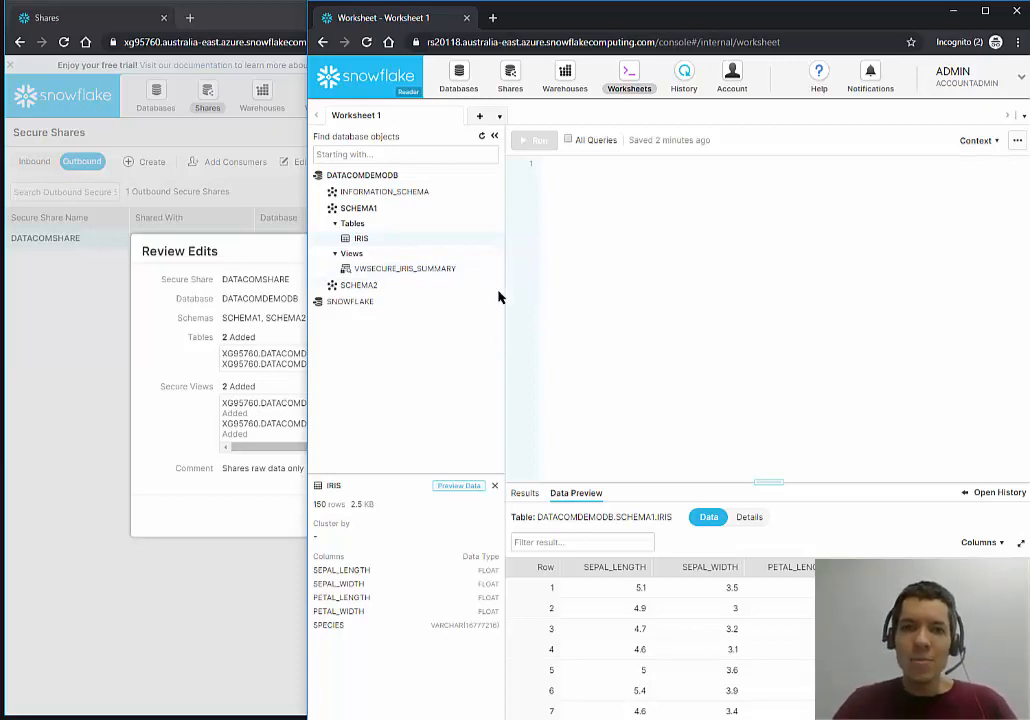
{"action": "left_click", "coordinate": [168, 315]}
Accept the Review Edits dialog and switch to the provider's Databases list.
{"action": "left_click", "coordinate": [465, 520]}
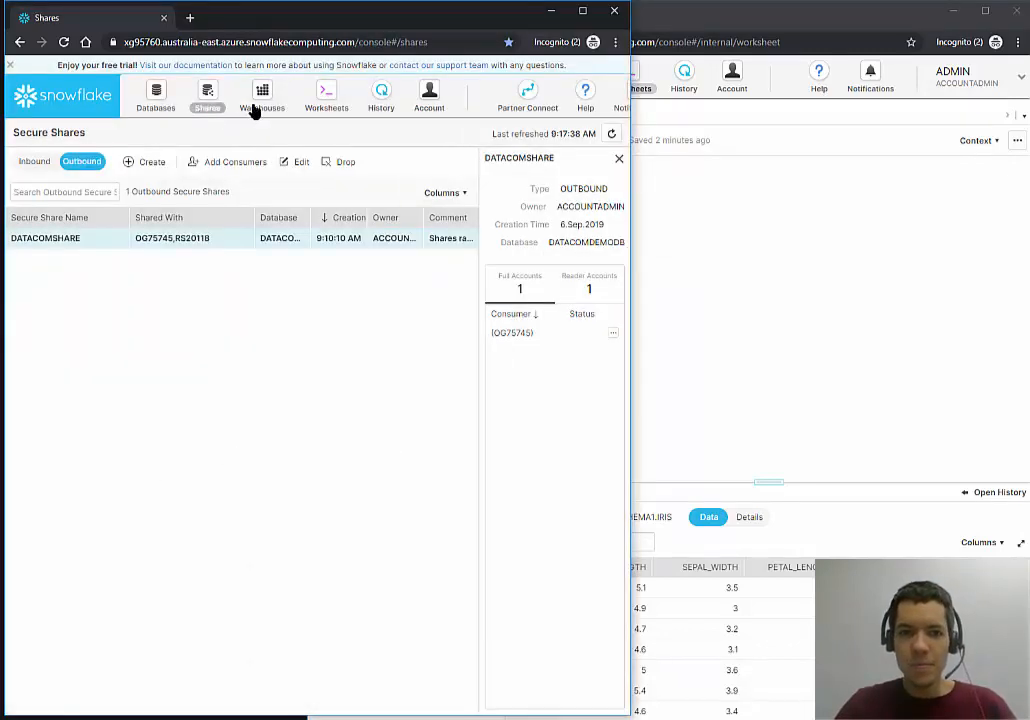
{"action": "left_click", "coordinate": [155, 105]}
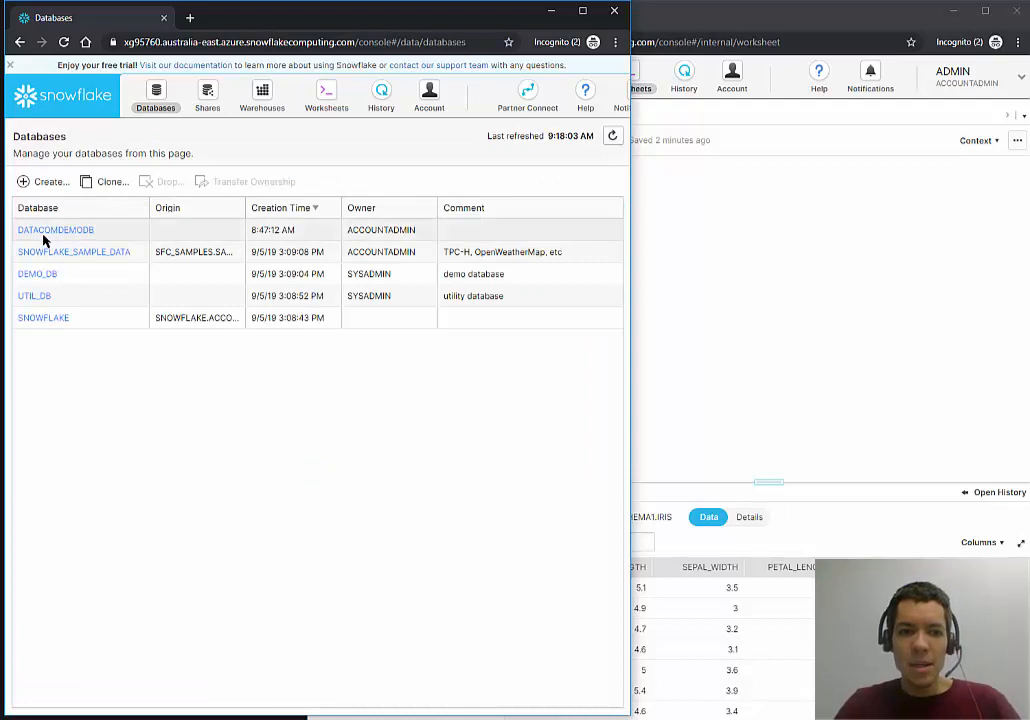
Load iris_extrarows.csv into IRIS using COMPUTE_WH and the SKIPFIRSTROWCSV format, loading all 25 rows.
{"action": "left_click", "coordinate": [48, 232]}
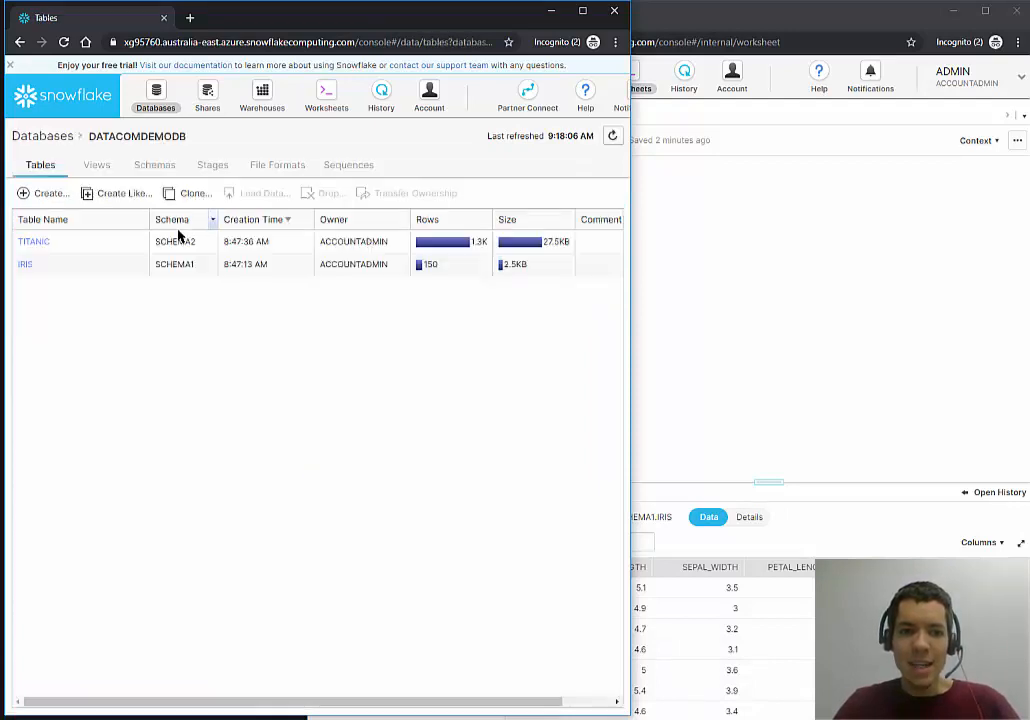
{"action": "left_click", "coordinate": [27, 265]}
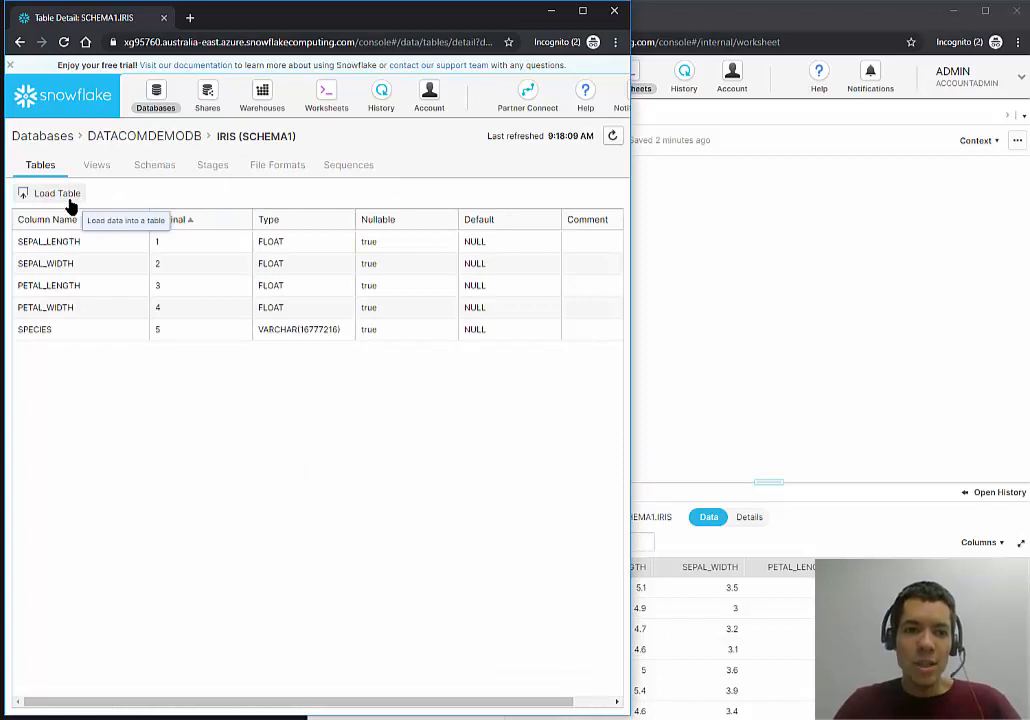
{"action": "left_click", "coordinate": [69, 200]}
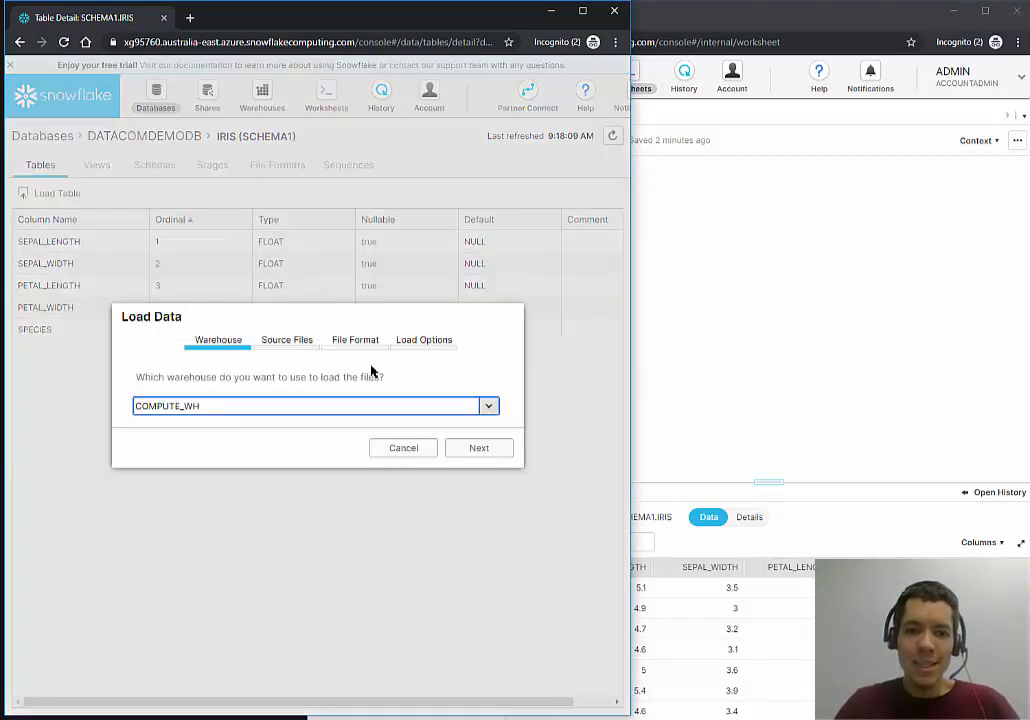
{"action": "left_click", "coordinate": [479, 451]}
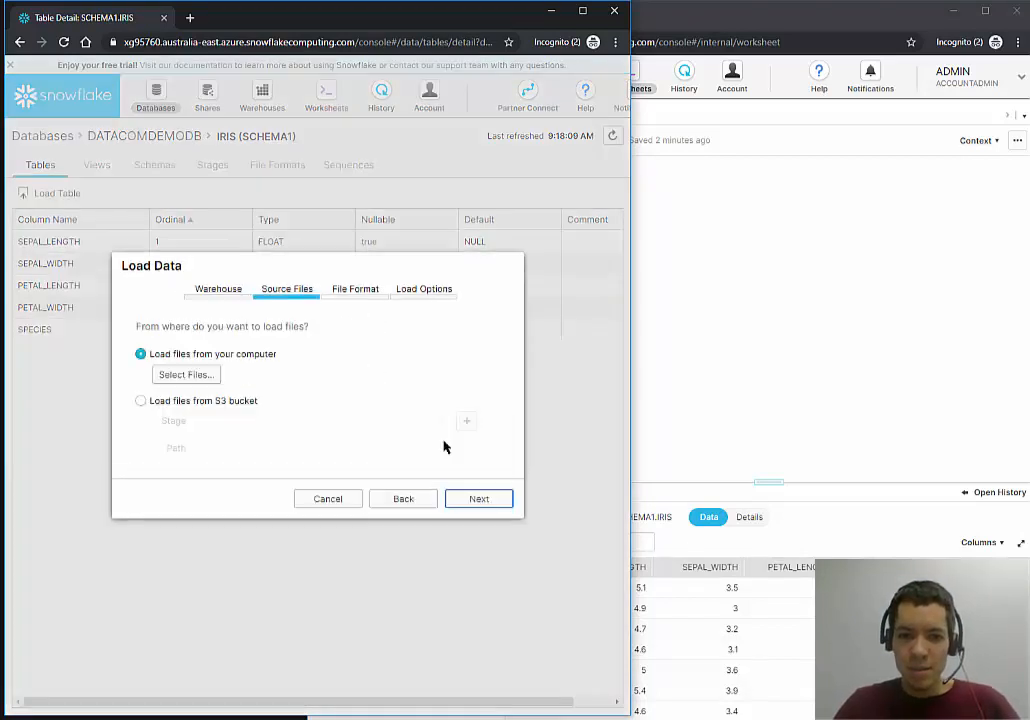
{"action": "left_click", "coordinate": [207, 380]}
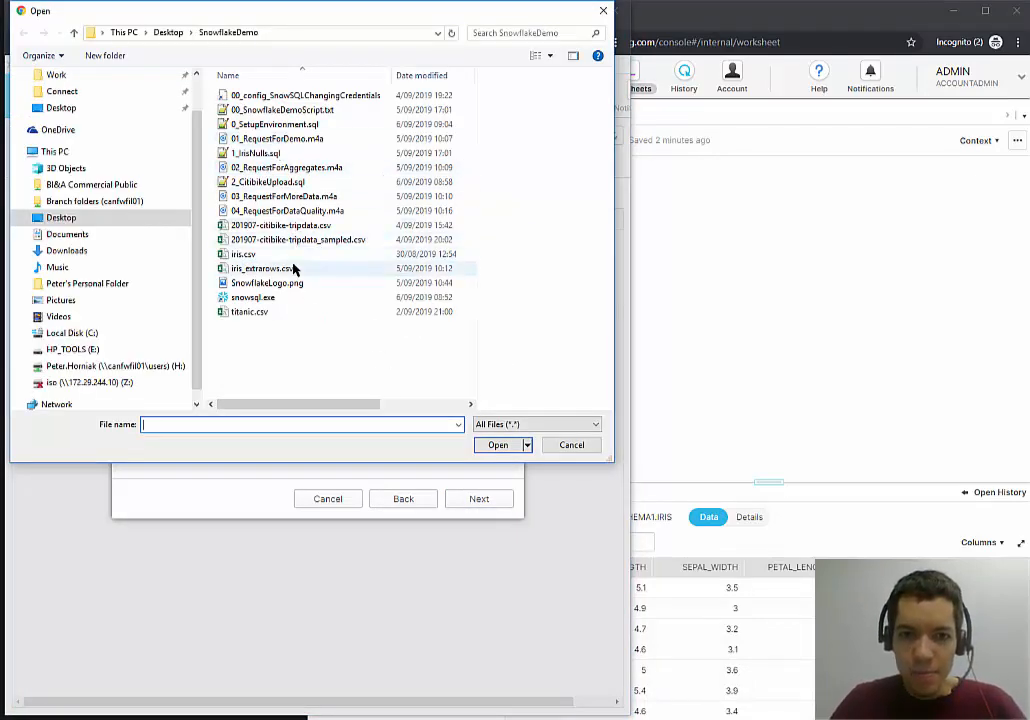
{"action": "double_click", "coordinate": [295, 268]}
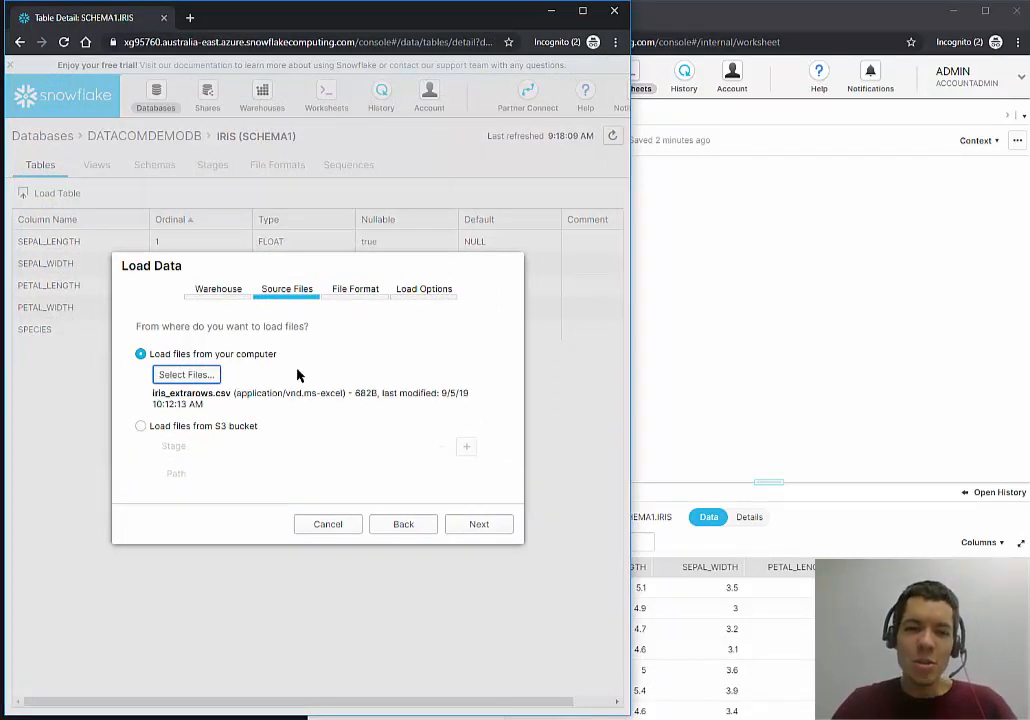
{"action": "left_click", "coordinate": [483, 525]}
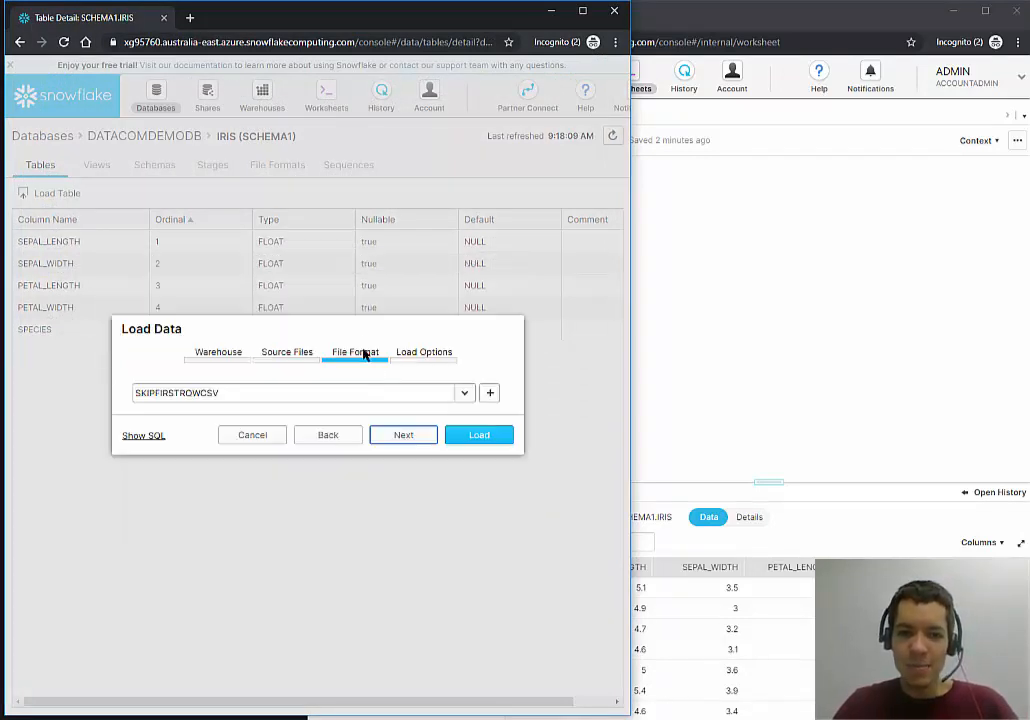
{"action": "left_click", "coordinate": [427, 441]}
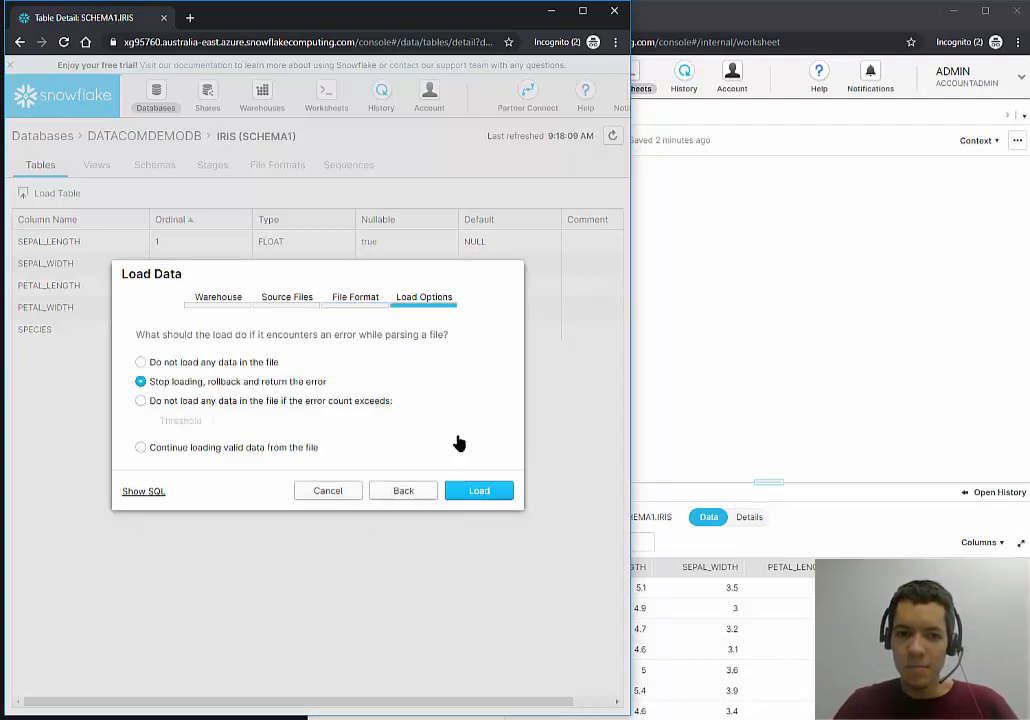
{"action": "left_click", "coordinate": [497, 490]}
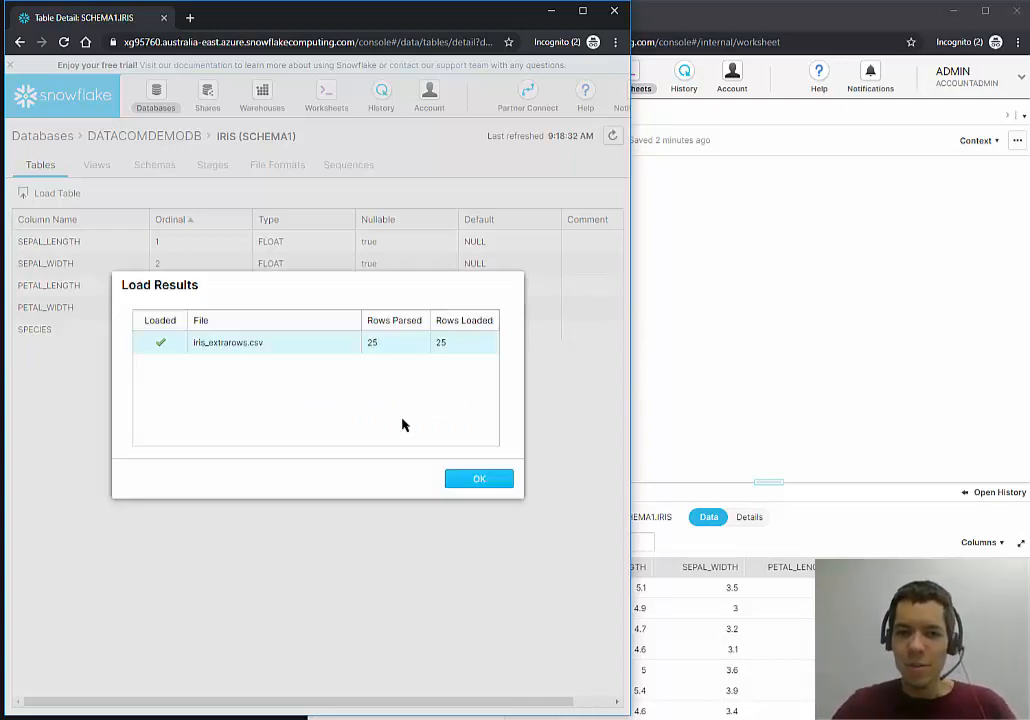
{"action": "left_click", "coordinate": [480, 480]}
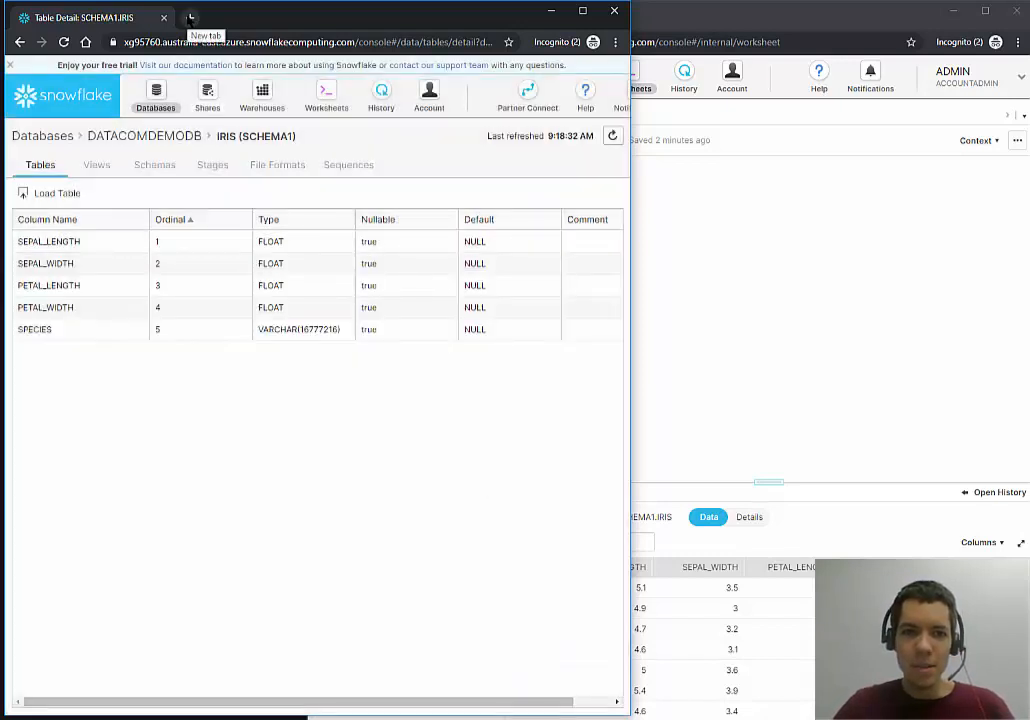
Refresh the reader worksheet's object browser so IRIS shows 175 rows, then return to provider Shares.
{"action": "left_click", "coordinate": [207, 103]}
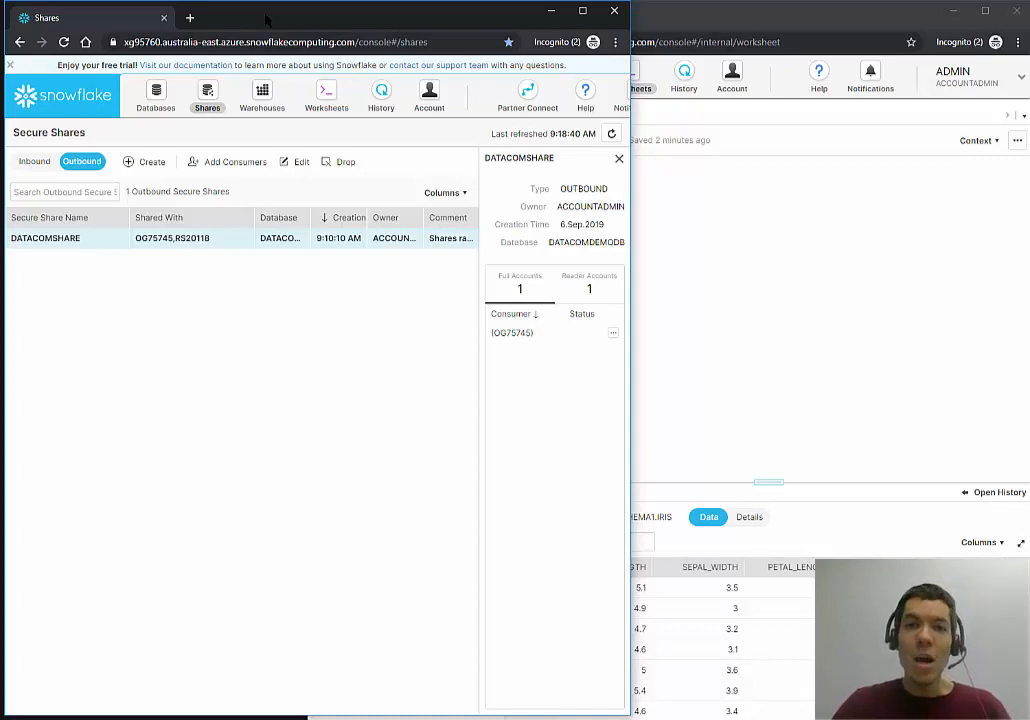
{"action": "left_click", "coordinate": [775, 224]}
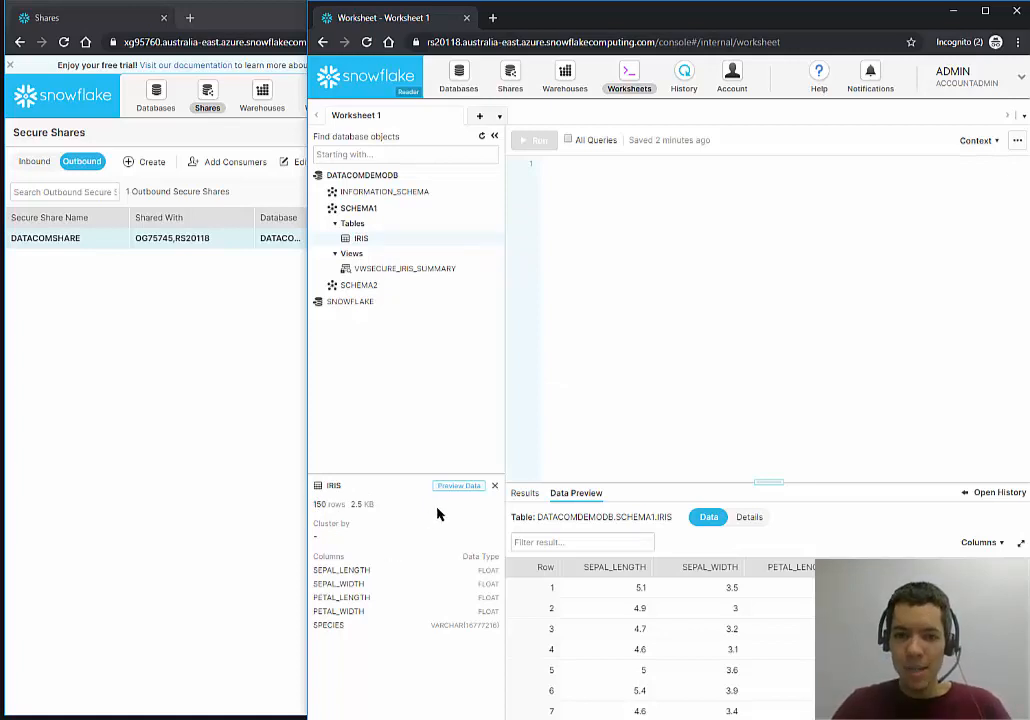
{"action": "left_click", "coordinate": [481, 137]}
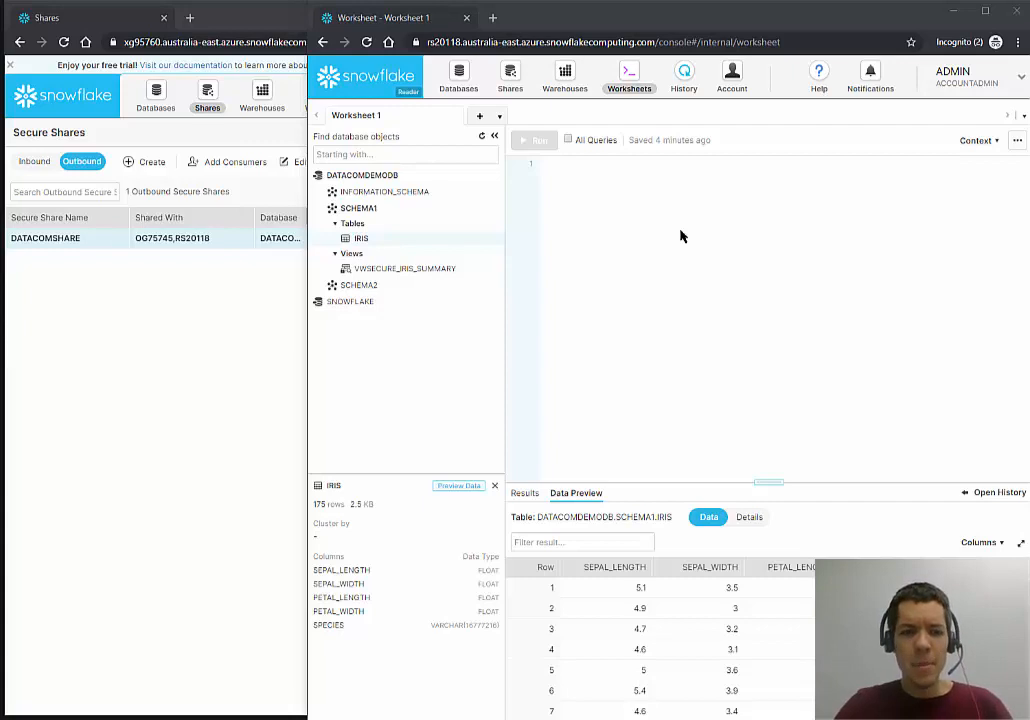
{"action": "left_click", "coordinate": [205, 358]}
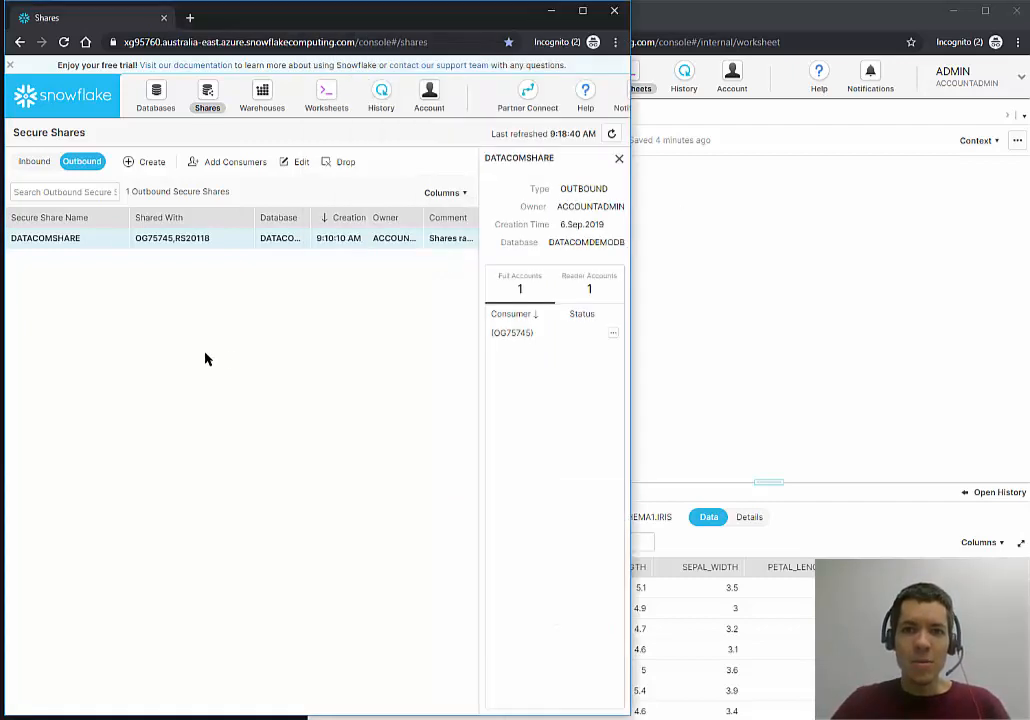
In the provider's worksheet, select IRIS and run the pasted null-check query, returning 8 rows.
{"action": "left_click", "coordinate": [324, 96]}
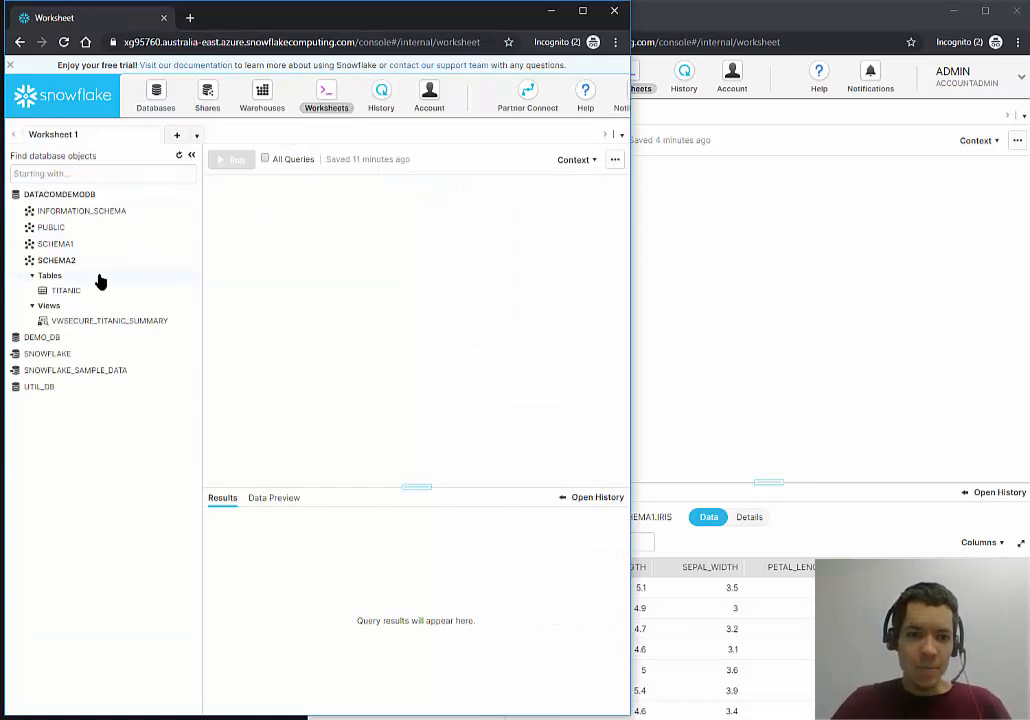
{"action": "left_click", "coordinate": [60, 245]}
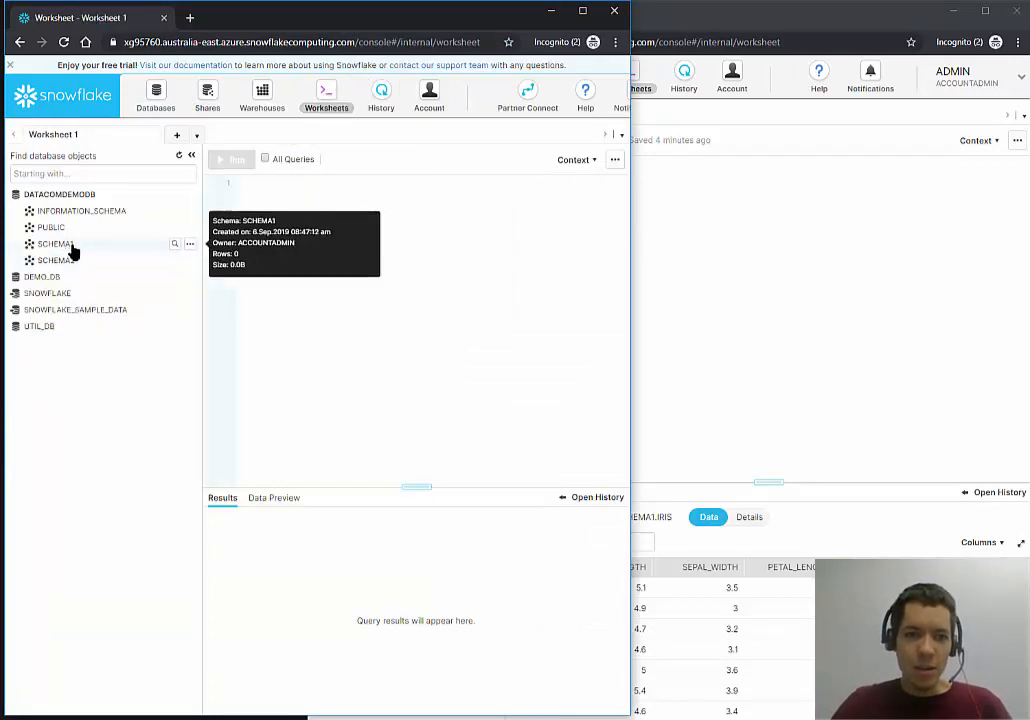
{"action": "left_click", "coordinate": [57, 274]}
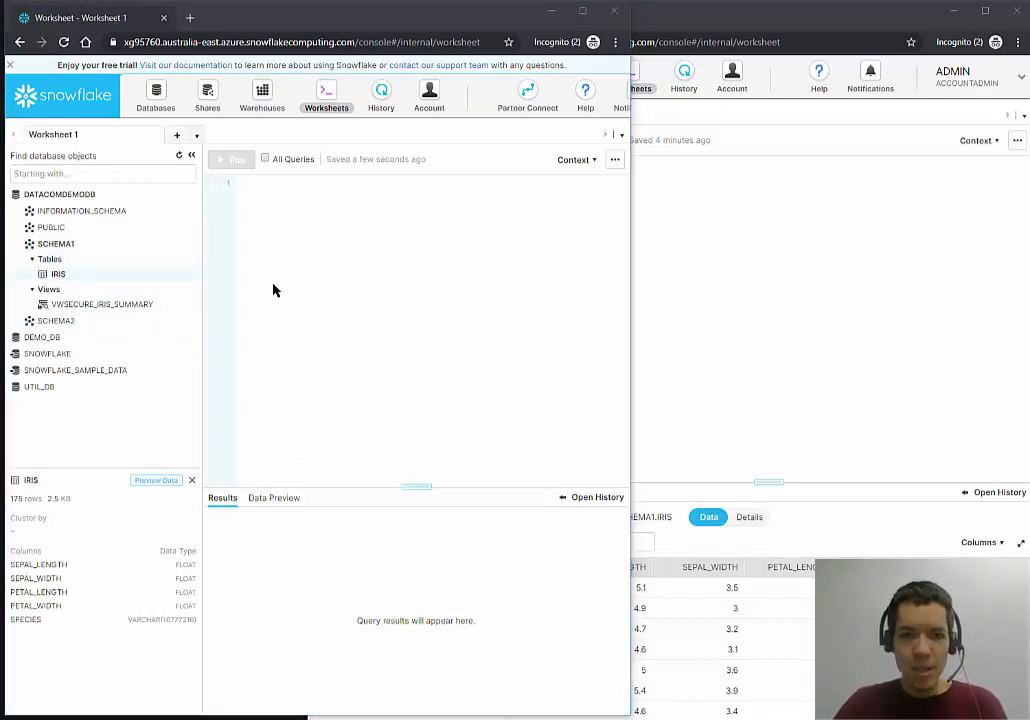
{"action": "left_click", "coordinate": [274, 290]}
{"action": "type", "text": "--Checking for nulls in Iris SELECT * FROM \"DATACOMDEMODB\".\"SCHEMA1\".\"IRIS\" WHERE     SEPAL_LENGTH IS NULL OR     SEPAL_WIDTH IS NULL OR     PETAL_LENGTH IS NULL OR     PETAL_WIDTH IS NULL OR     SPECIES IS NULL;"}
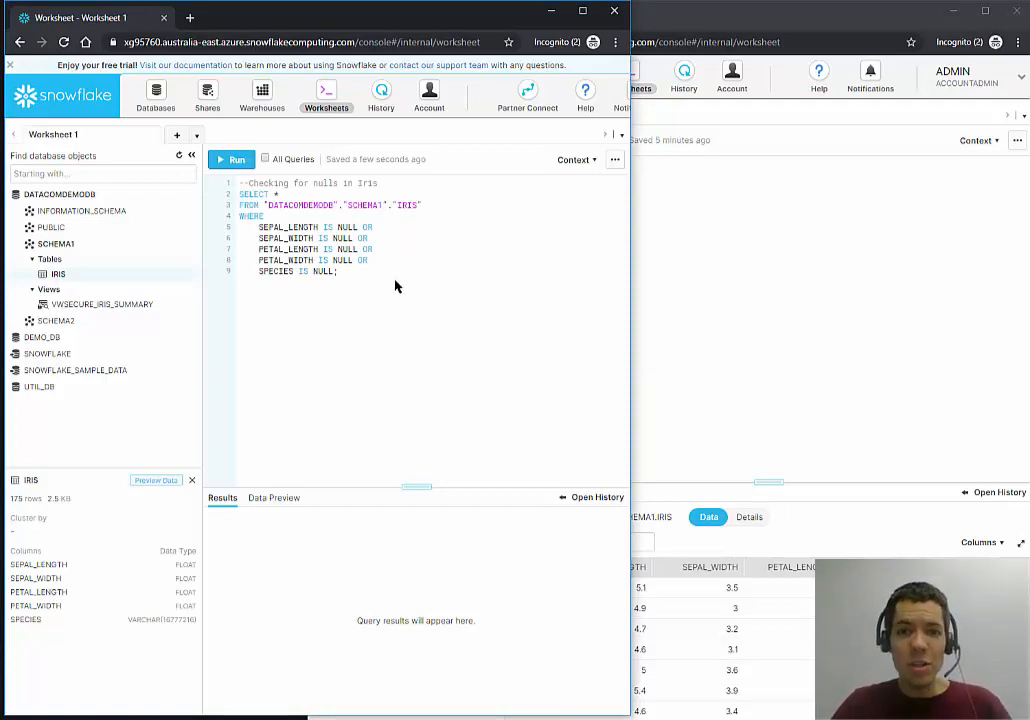
{"action": "left_click", "coordinate": [231, 159]}
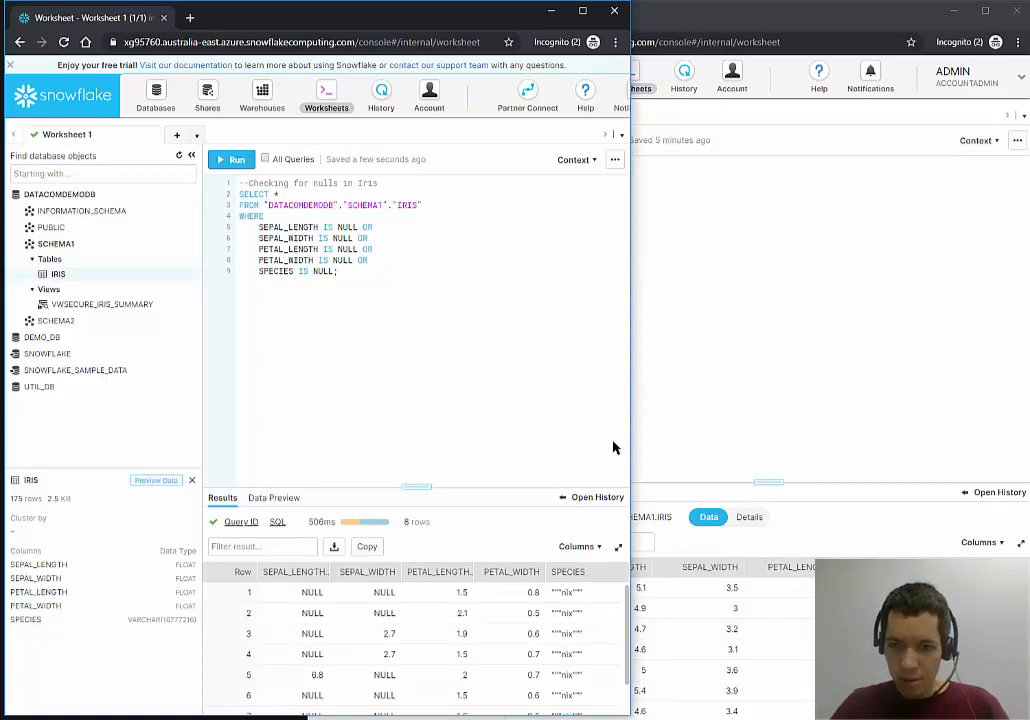
{"action": "left_click_drag", "start_coordinate": [634, 421], "coordinate": [838, 425]}
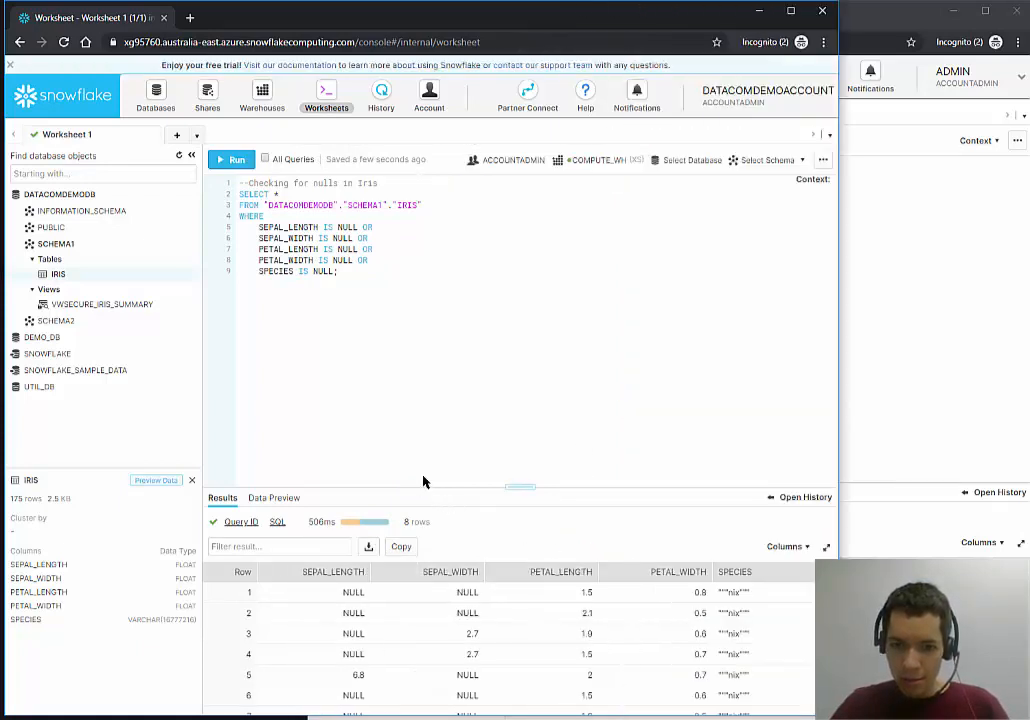
Review the 8 NULL rows and paste the averaging and UPDATE statements above the null-check query.
{"action": "left_click_drag", "start_coordinate": [423, 484], "coordinate": [453, 359]}
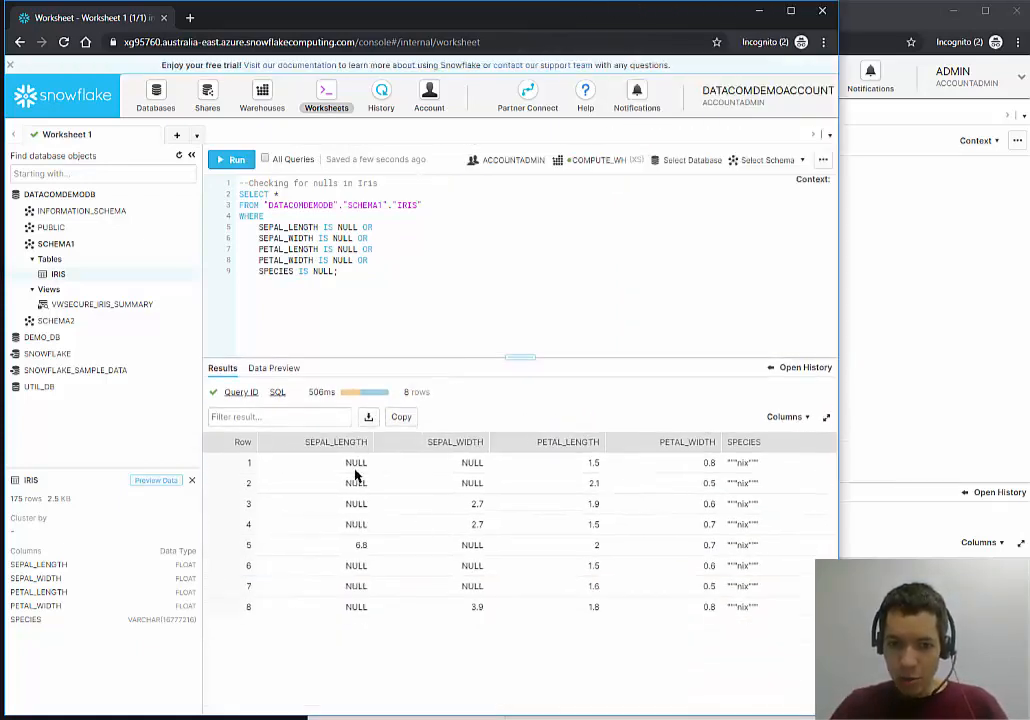
{"action": "left_click_drag", "start_coordinate": [444, 466], "coordinate": [468, 462]}
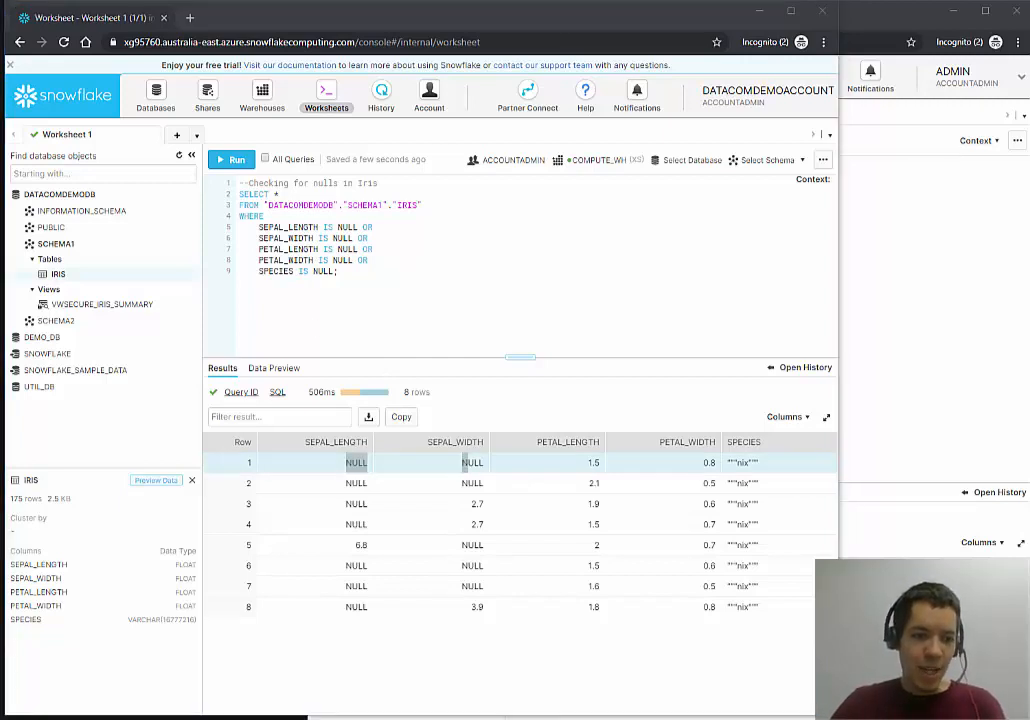
{"action": "left_click", "coordinate": [240, 185]}
{"action": "key", "text": "Return"}
{"action": "key", "text": "Return"}
{"action": "key", "text": "Up"}
{"action": "key", "text": "Up"}
{"action": "type", "text": "SET AvgSepalLength = (SELECT AVG(SEPAL_LENGTH) FROM \"DATACOMDEMODB\".\"SCHEMA1\".\"IRIS\"); SET AvgSepalWidth = (SELECT AVG(SEPAL_WIDTH) FROM \"DATACOMDEMODB\".\"SCHEMA1\".\"IRIS\");  UPDATE \"DATACOMDEMODB\".\"SCHEMA1\".\"IRIS\" SET SEPAL_LENGTH = $AvgSepalLength         WHERE SEPAL_LENGTH IS NULL;  UPDATE \"DATACOMDEMODB\".\"SCHEMA1\".\"IRIS\" SET SEPAL_WIDTH = $AvgSepalWidth         WHERE SEPAL_WIDTH IS NULL;"}
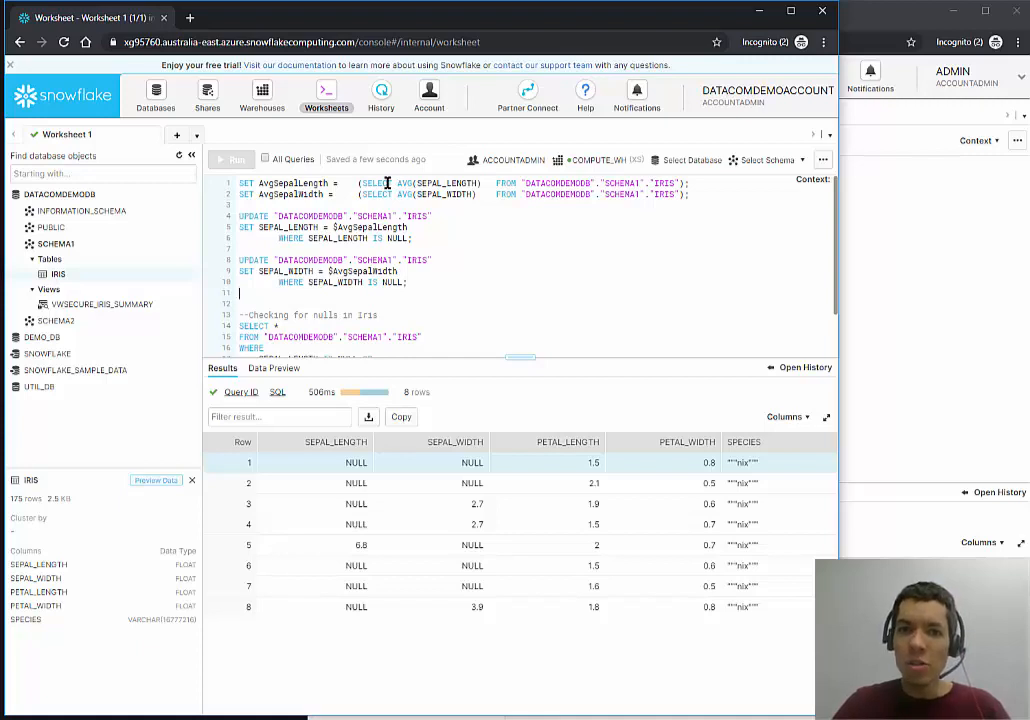
Run the SET and UPDATE statements filling NULL sepal length and width with their averages.
{"action": "left_click", "coordinate": [305, 187]}
{"action": "left_click", "coordinate": [305, 193]}
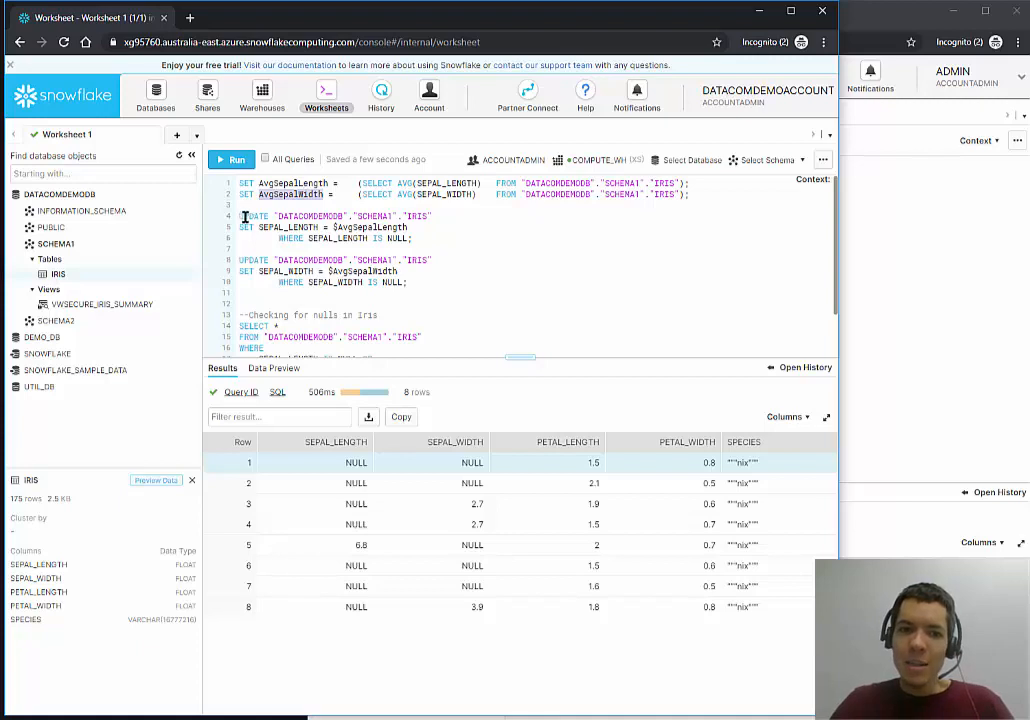
{"action": "left_click_drag", "start_coordinate": [238, 216], "coordinate": [408, 243]}
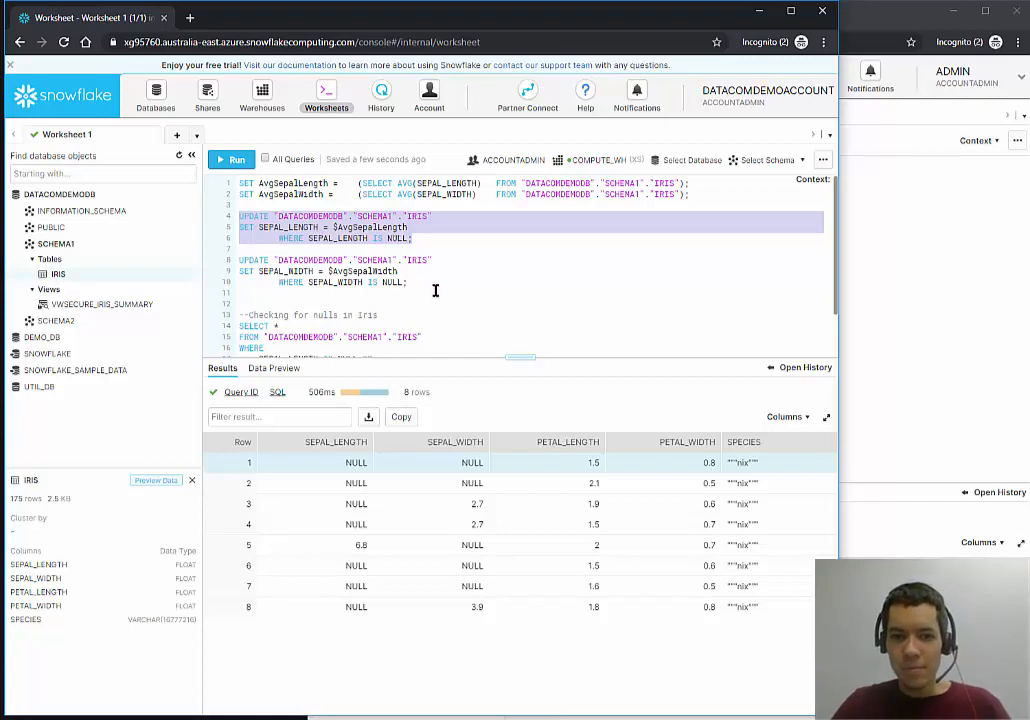
{"action": "left_click_drag", "start_coordinate": [437, 285], "coordinate": [188, 142]}
{"action": "left_click", "coordinate": [236, 162]}
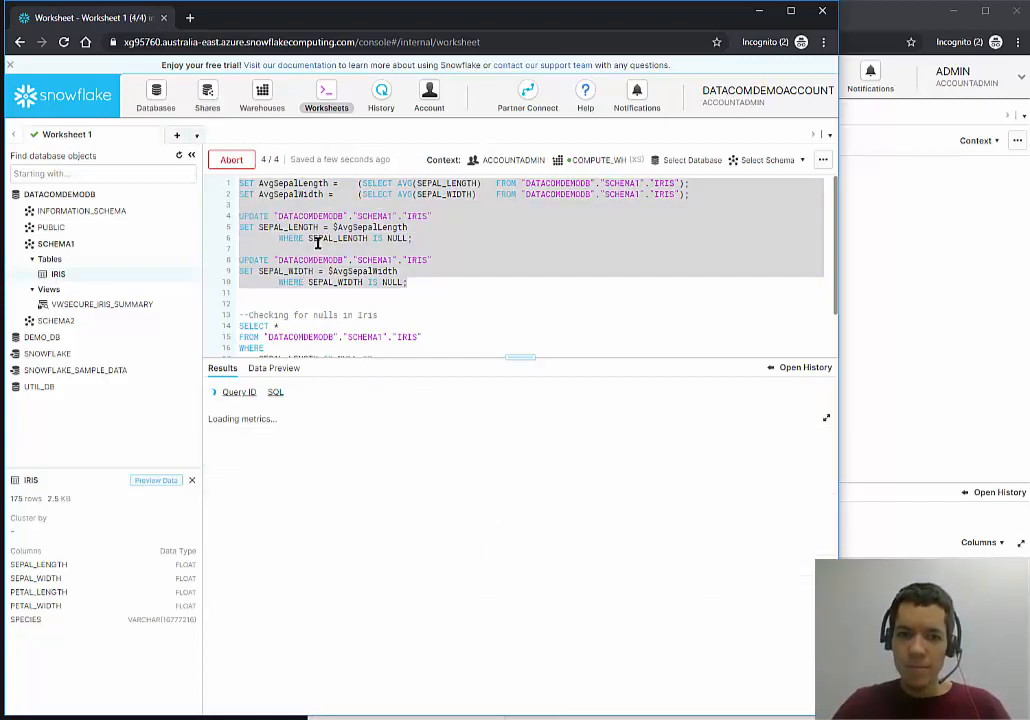
Re-run the null-check query and confirm it now returns 0 rows.
{"action": "scroll", "coordinate": [318, 240], "scroll_direction": "down", "scroll_amount": 2}
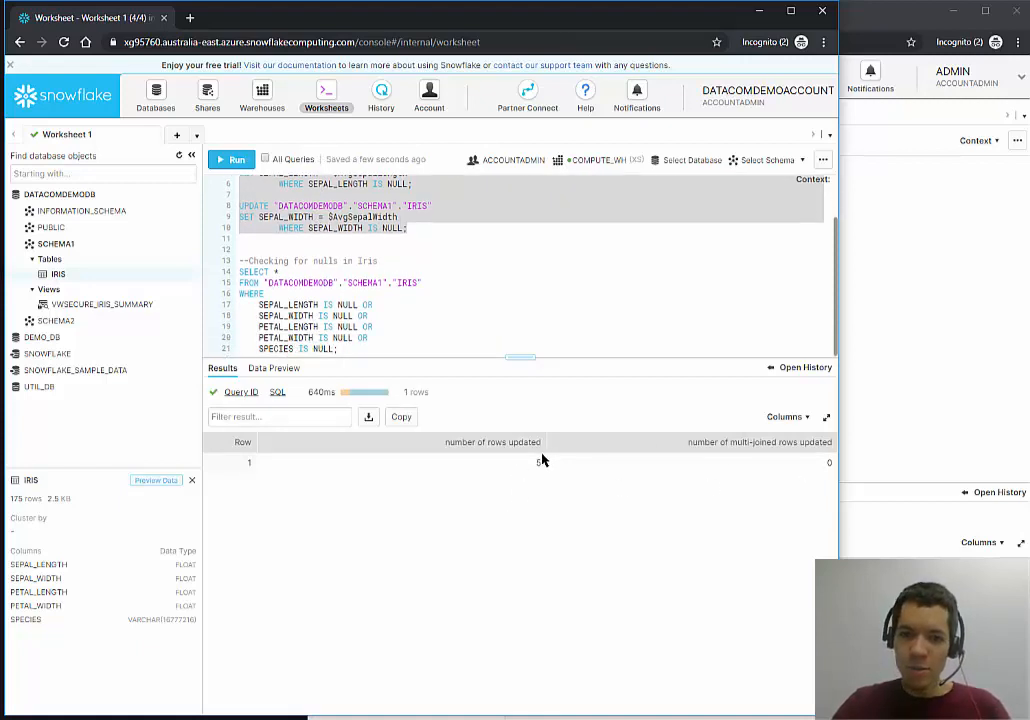
{"action": "left_click_drag", "start_coordinate": [239, 260], "coordinate": [527, 375]}
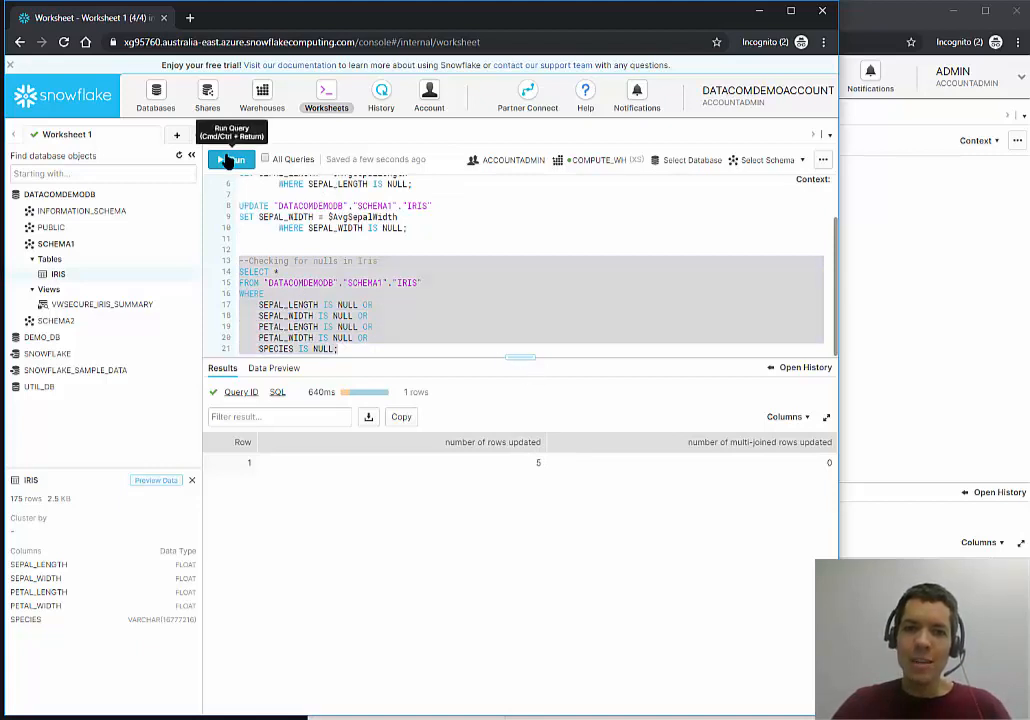
{"action": "left_click", "coordinate": [228, 161]}
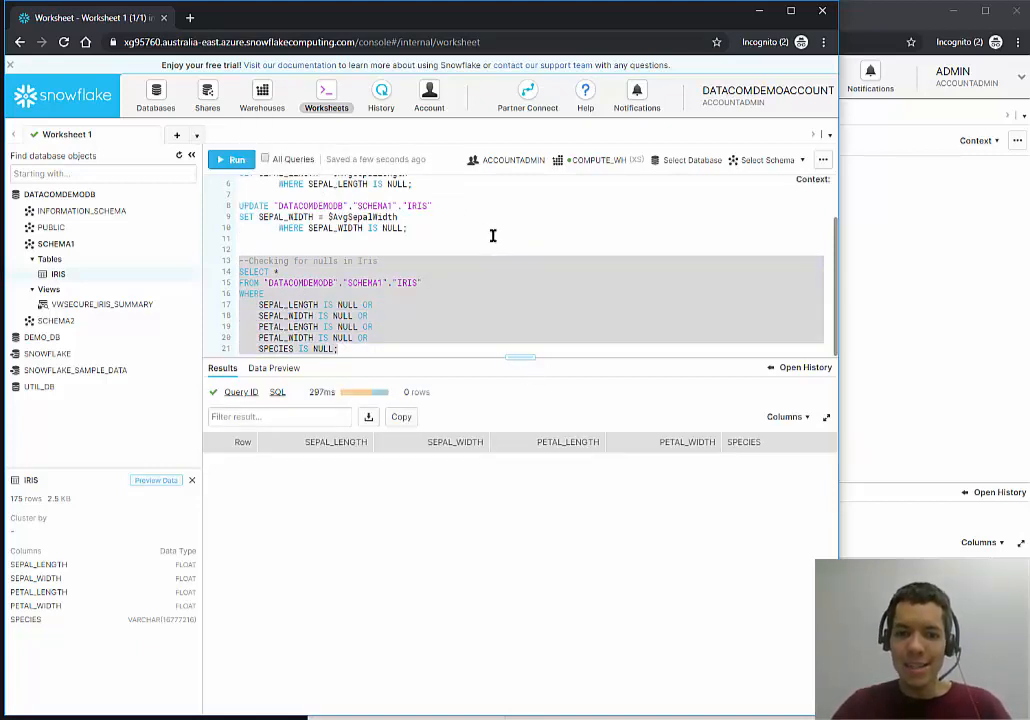
{"action": "double_click", "coordinate": [408, 392]}
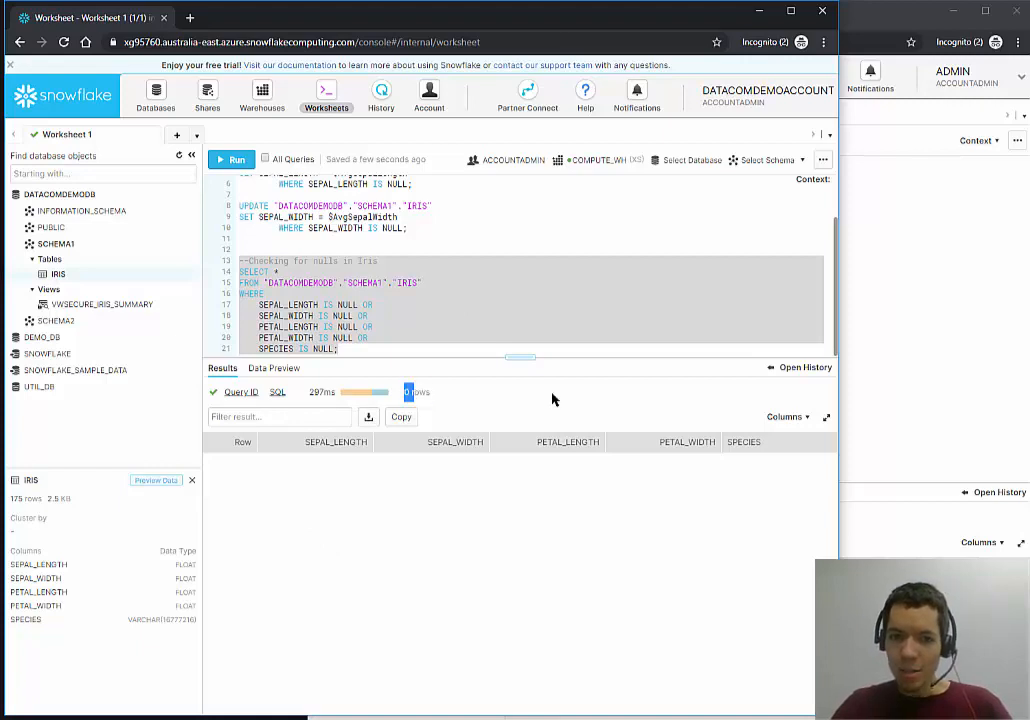
{"action": "left_click_drag", "start_coordinate": [552, 399], "coordinate": [540, 407]}
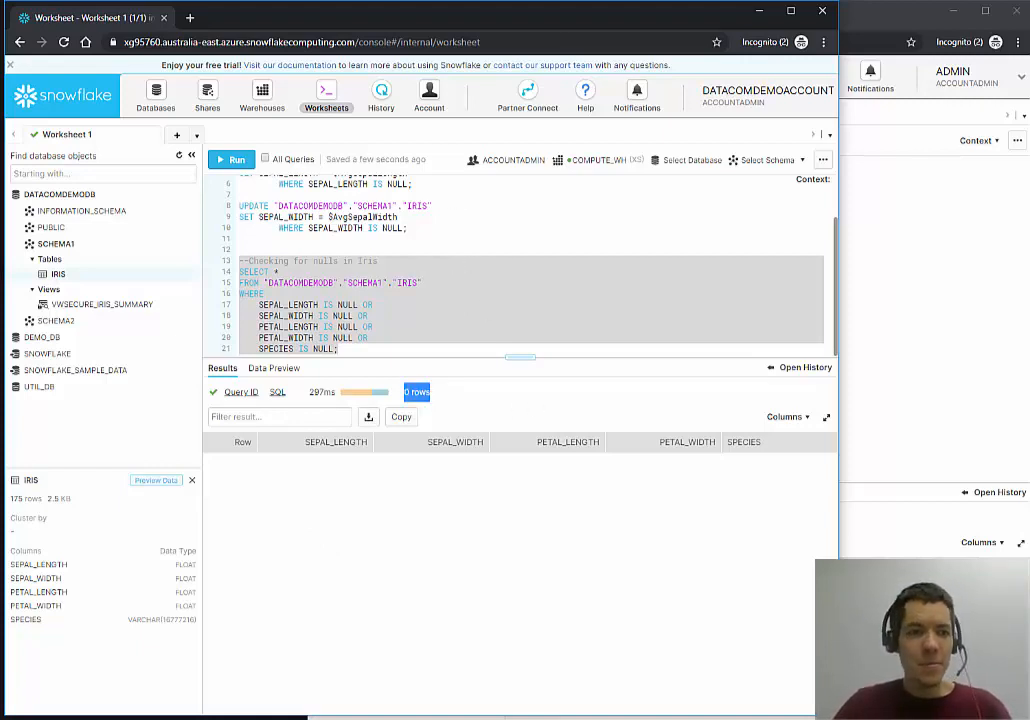
{"action": "left_click", "coordinate": [310, 206]}
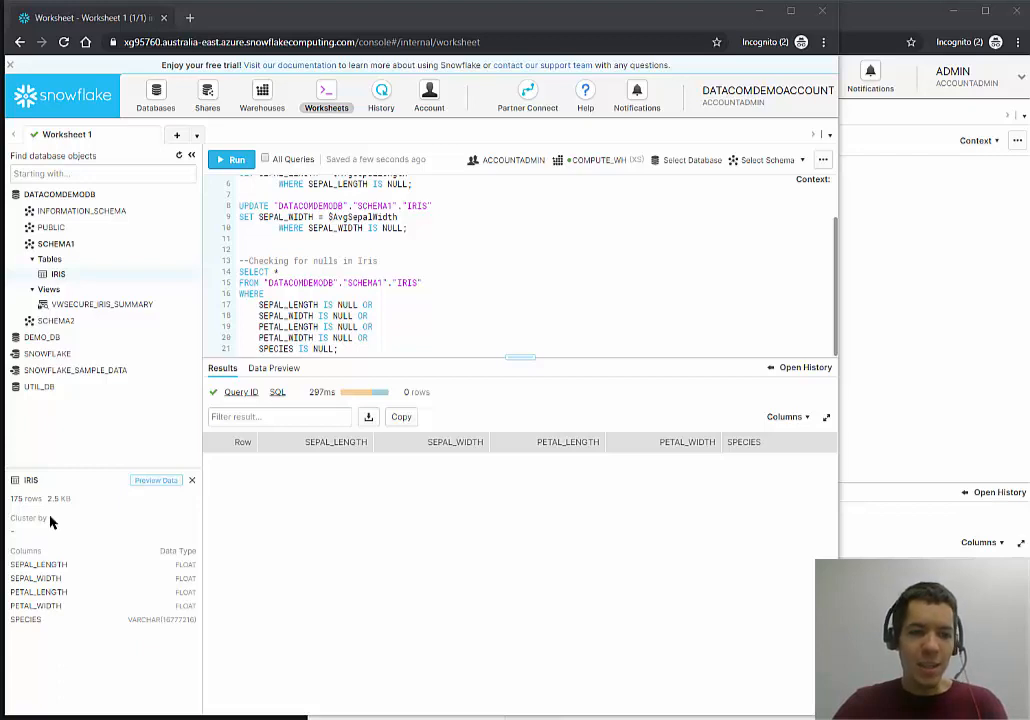
Paste a Time Travel copy of the null-check query and set its offset to -60*2.
{"action": "left_click", "coordinate": [412, 350]}
{"action": "type", "text": "SELECT * FROM \"DATACOMDEMODB\".\"SCHEMA1\".\"IRIS\" at(offset => -60*20) WHERE     SEPAL_LENGTH IS NULL OR     SEPAL_WIDTH IS NULL OR     PETAL_LENGTH IS NULL OR     PETAL_WIDTH IS NULL OR     SPECIES IS NULL"}
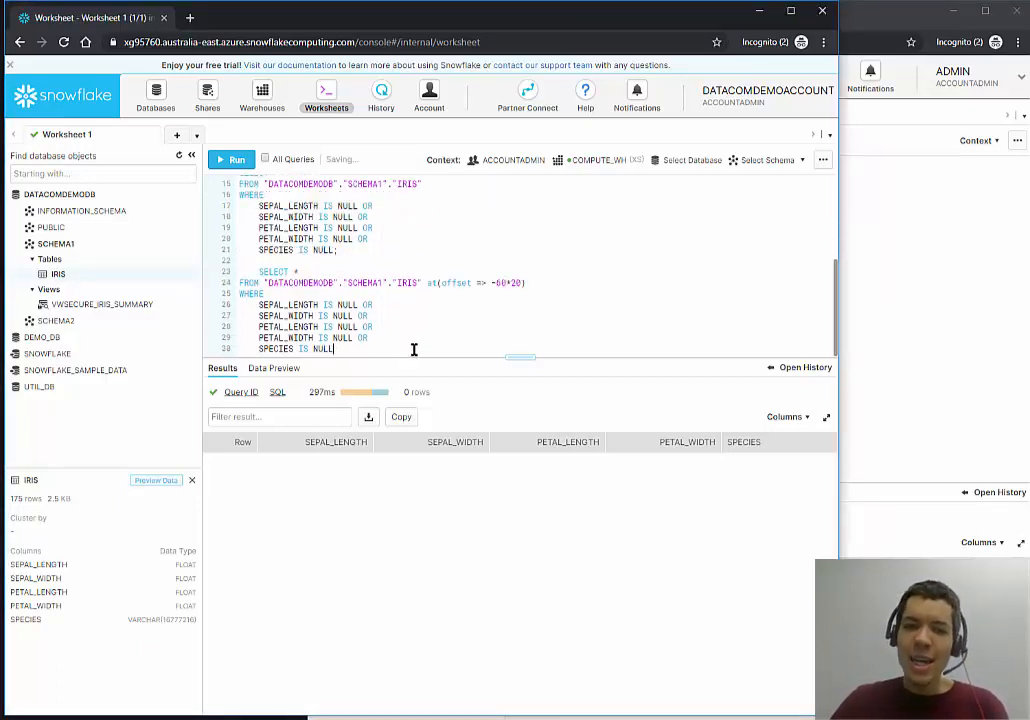
{"action": "key", "text": "BackSpace"}
{"action": "key", "text": "BackSpace"}
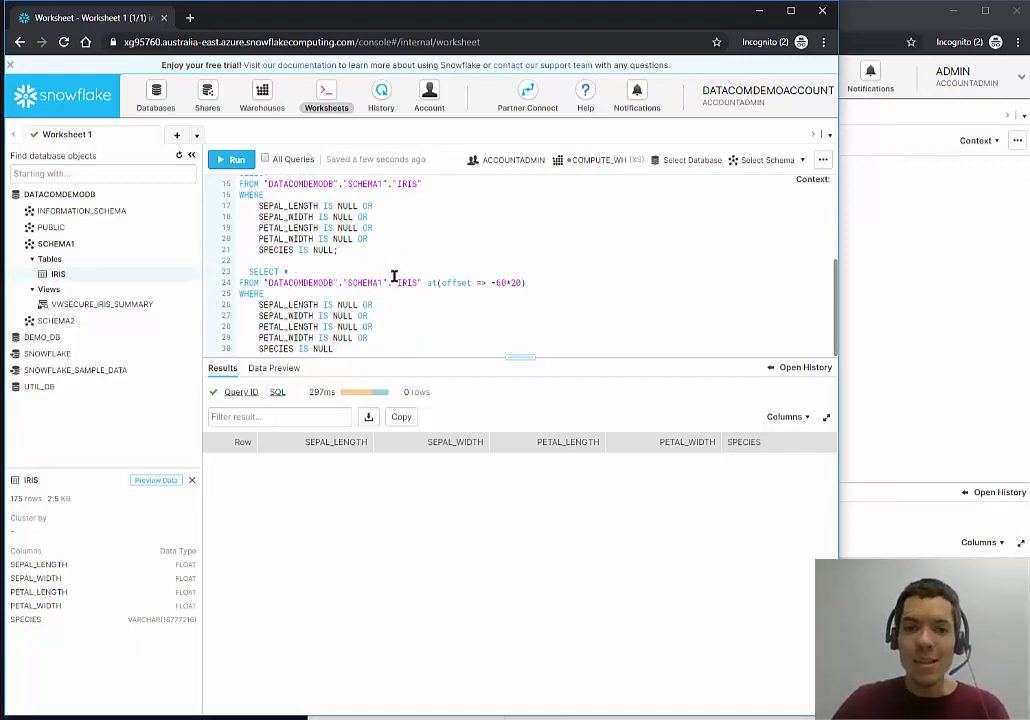
{"action": "key", "text": "BackSpace"}
{"action": "key", "text": "BackSpace"}
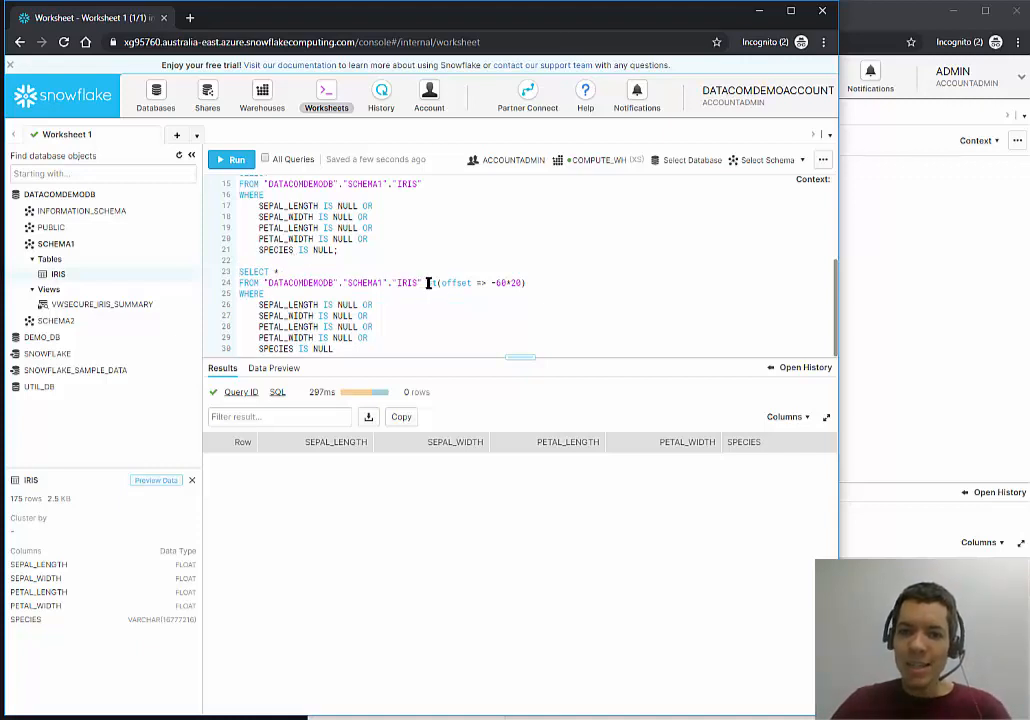
{"action": "left_click_drag", "start_coordinate": [427, 283], "coordinate": [558, 282]}
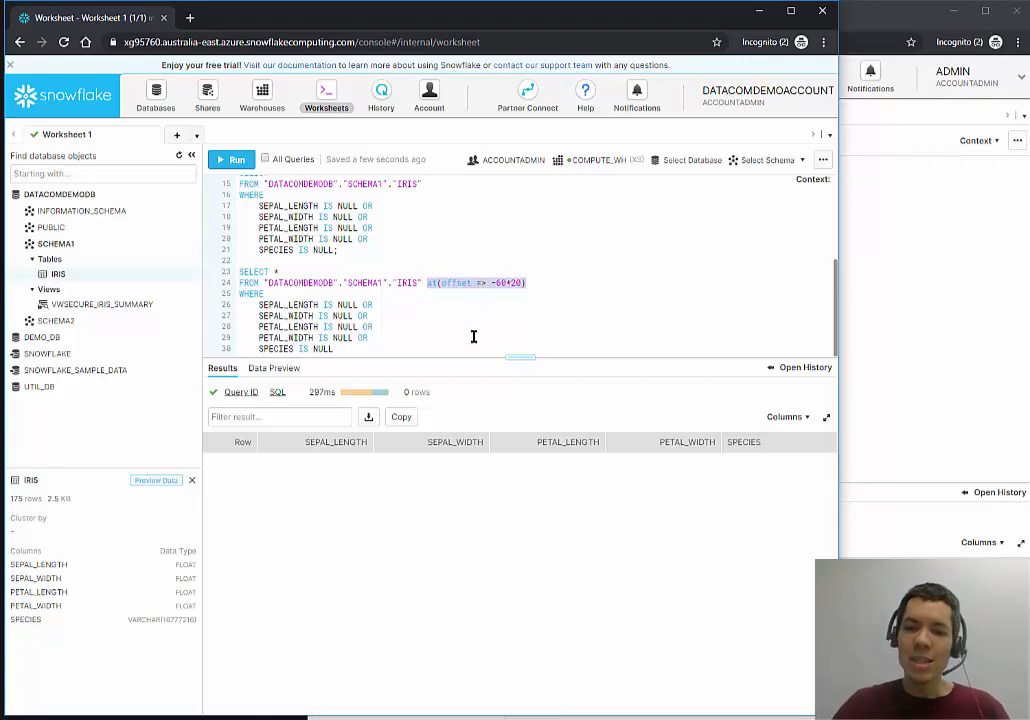
{"action": "double_click", "coordinate": [501, 283]}
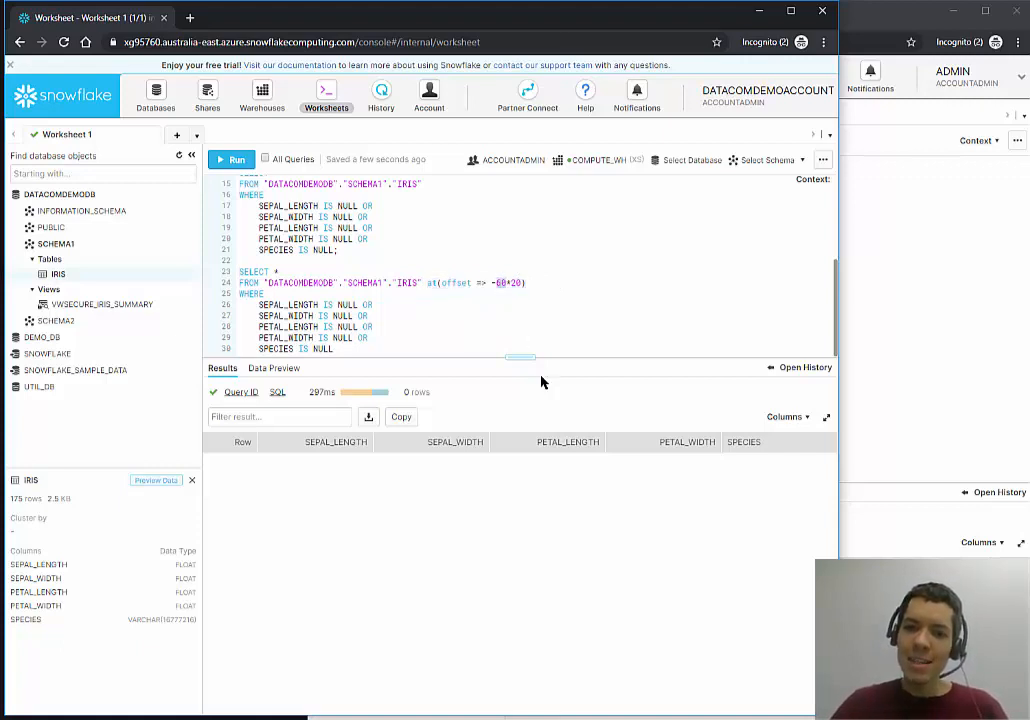
{"action": "double_click", "coordinate": [515, 284]}
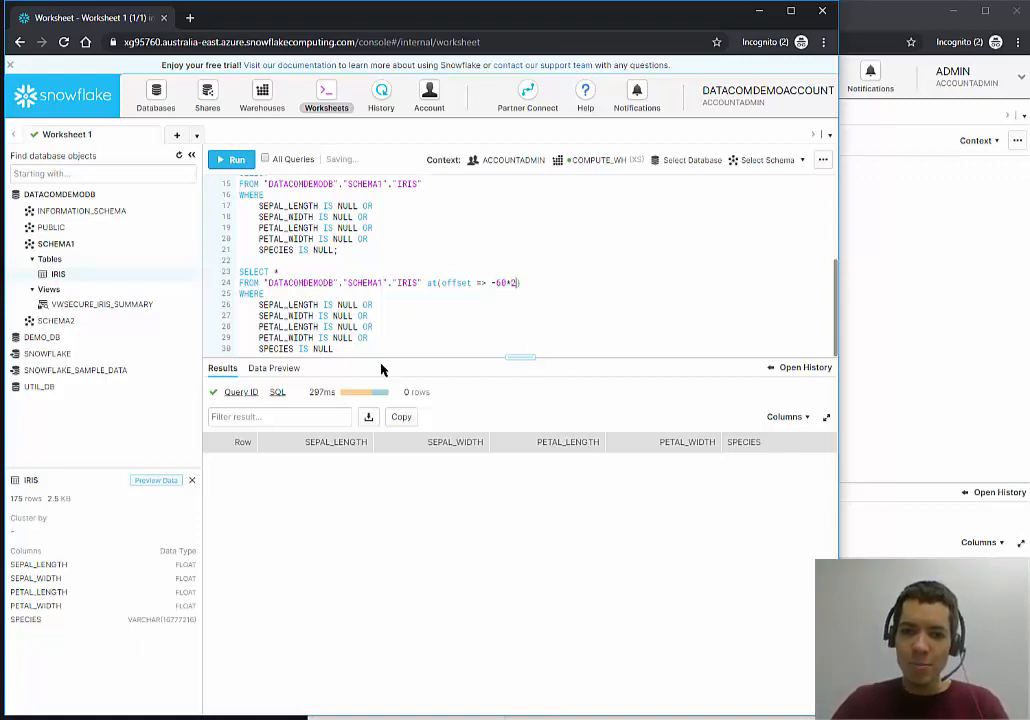
{"action": "type", "text": "2"}
Run the Time Travel query, returning the original 8 NULL rows, then clear the worksheet.
{"action": "left_click_drag", "start_coordinate": [360, 346], "coordinate": [214, 271]}
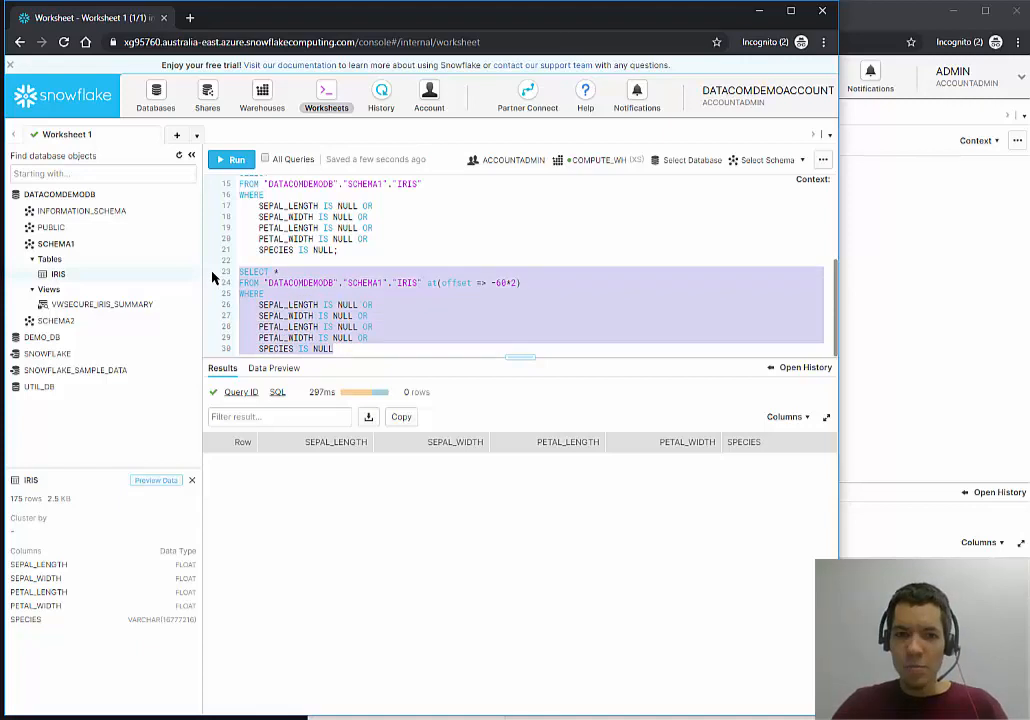
{"action": "left_click", "coordinate": [222, 162]}
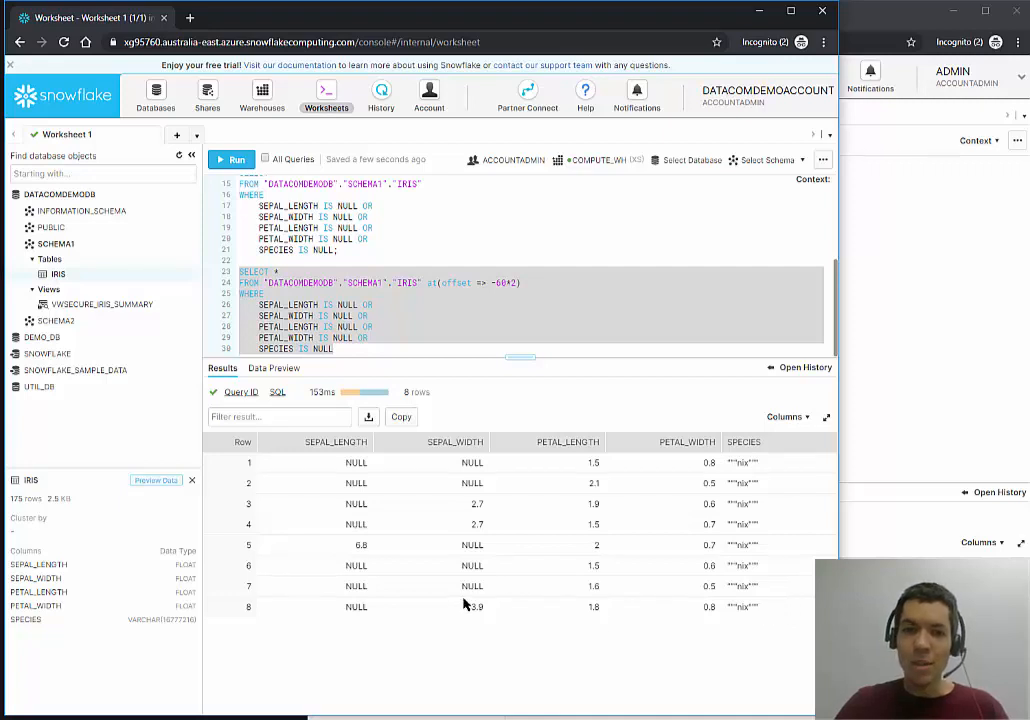
{"action": "left_click", "coordinate": [487, 255]}
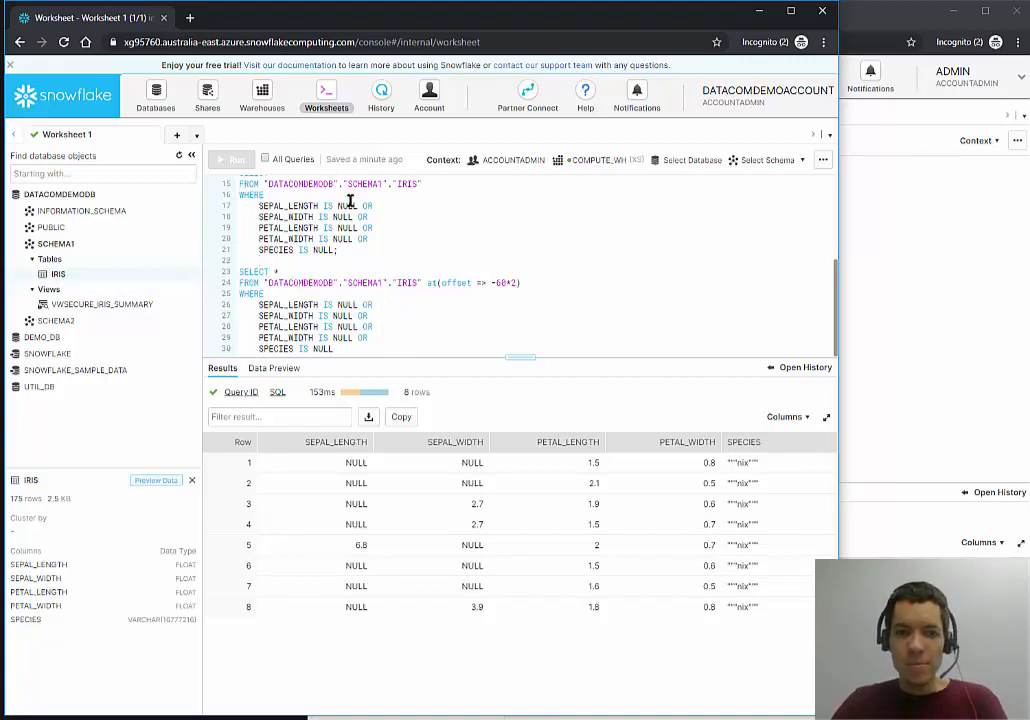
{"action": "key", "text": "ctrl+a"}
{"action": "key", "text": "BackSpace"}
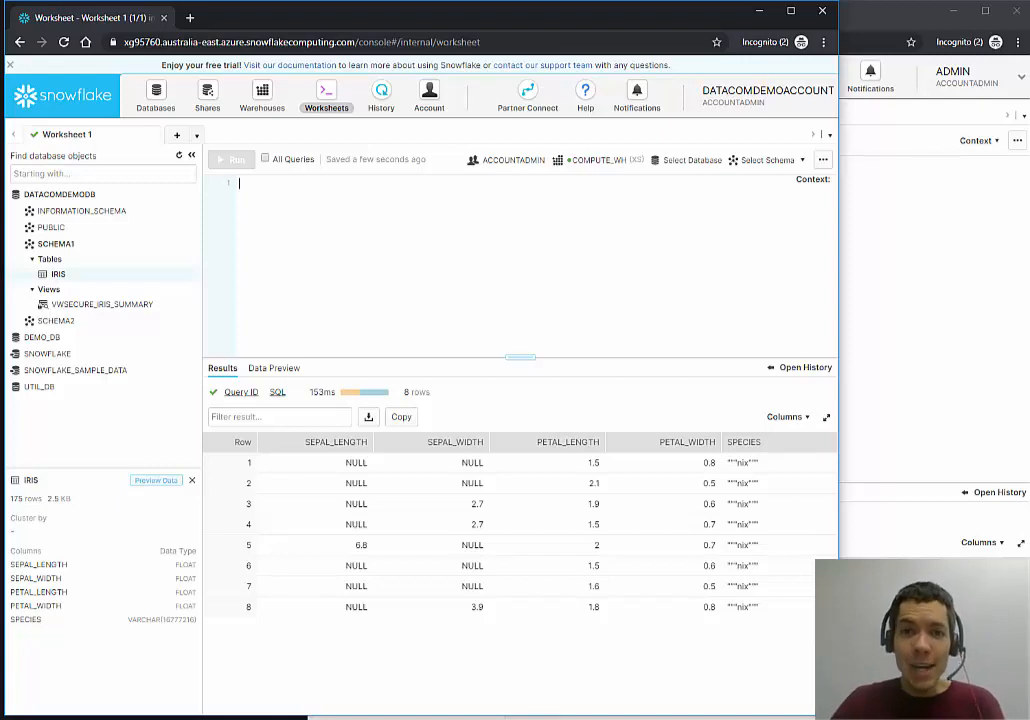
Paste the CREATE TABLE CITIBIKETRIP script into the worksheet and run it against DATACOMDEMODB.PUBLIC.
{"action": "key", "text": "alt+Tab"}
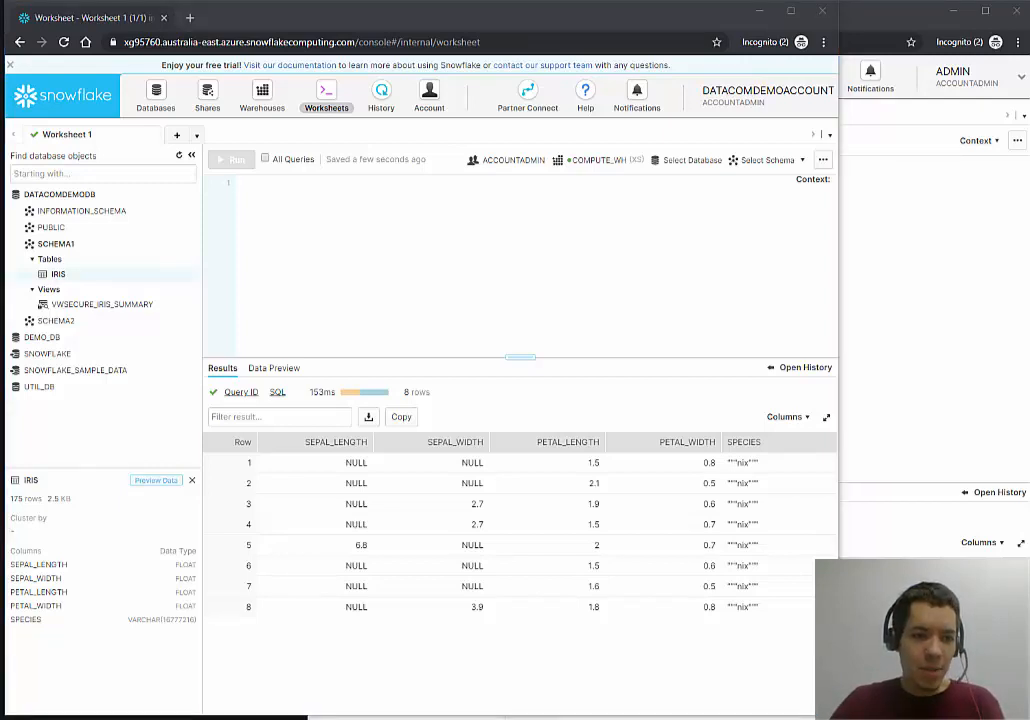
{"action": "left_click", "coordinate": [302, 220]}
{"action": "key", "text": "ctrl+v"}
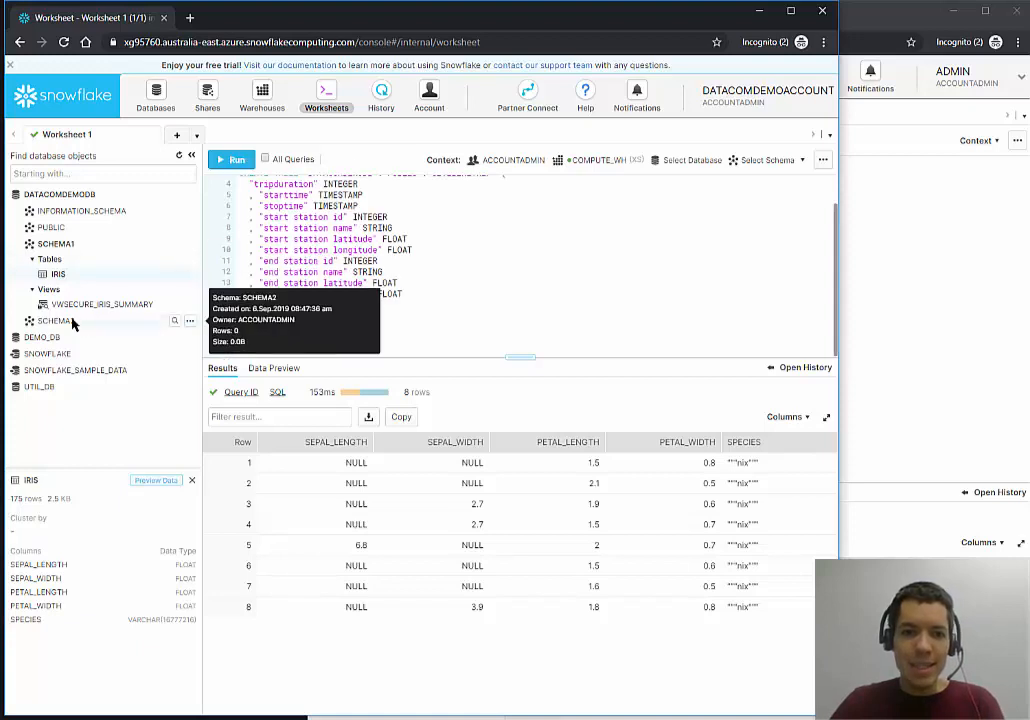
{"action": "left_click", "coordinate": [60, 243]}
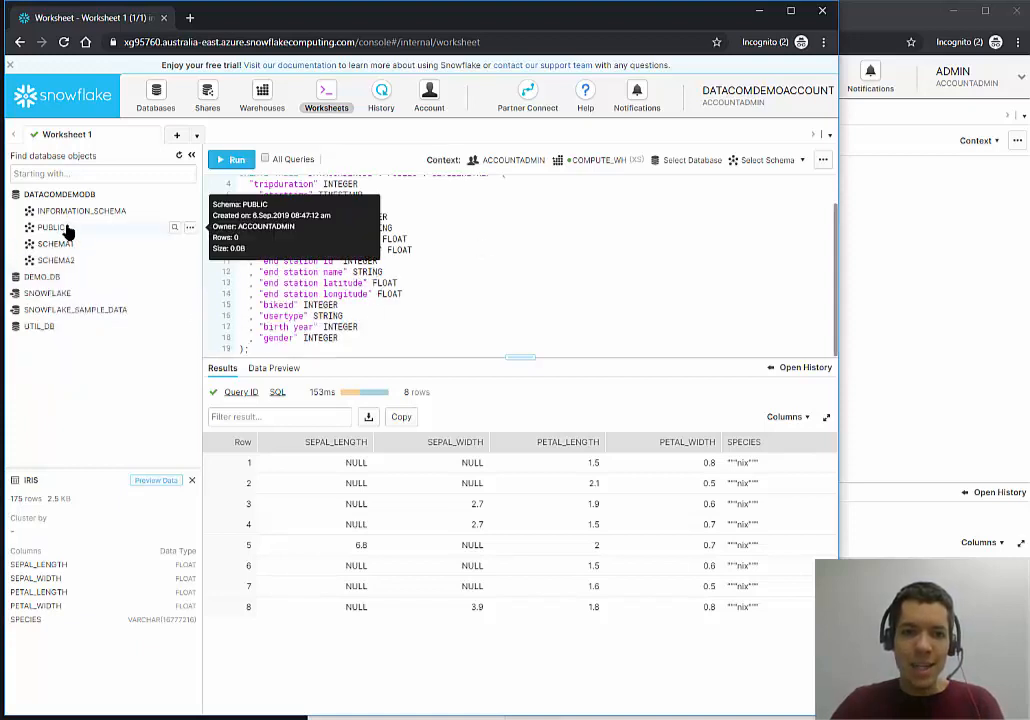
{"action": "left_click", "coordinate": [68, 229]}
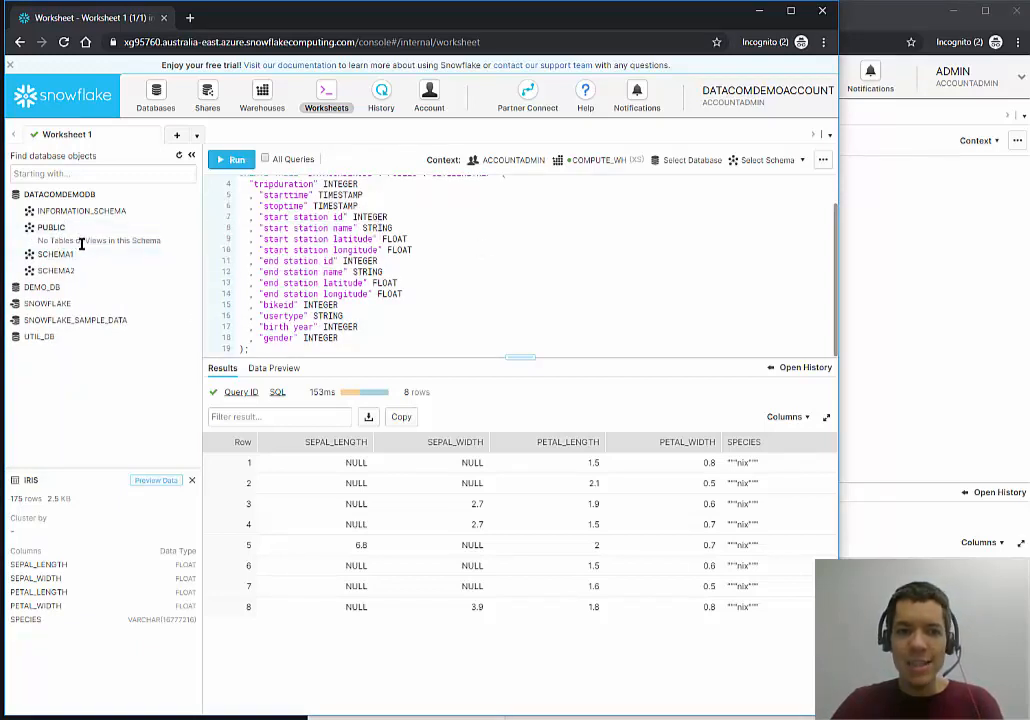
{"action": "scroll", "coordinate": [300, 205], "scroll_direction": "up", "scroll_amount": 2}
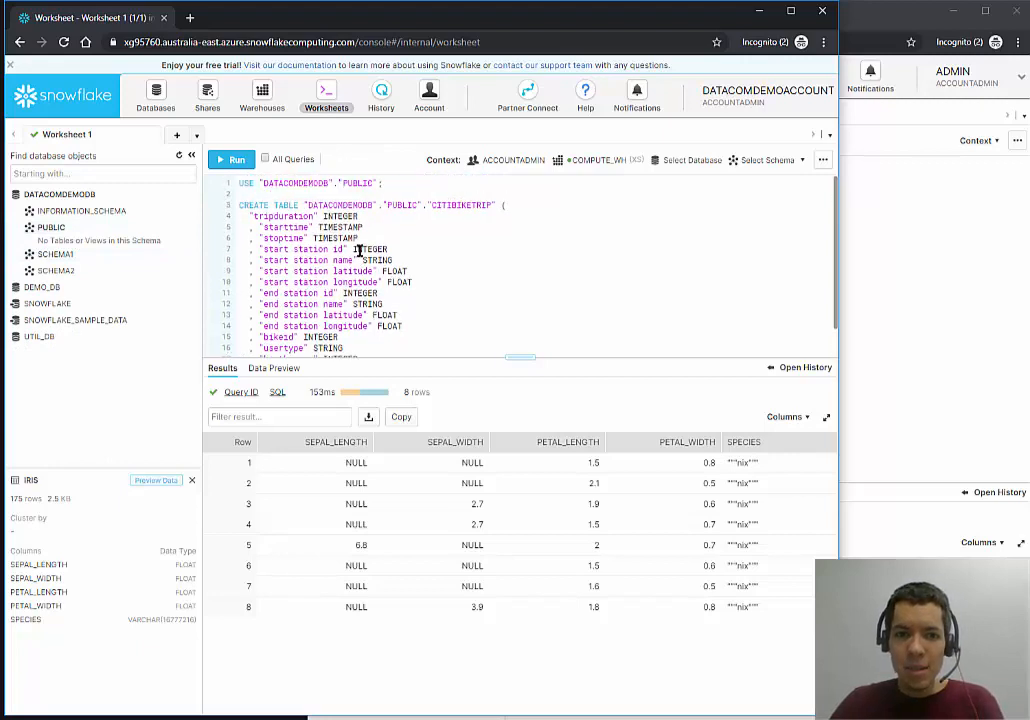
{"action": "key", "text": "ctrl+a"}
{"action": "left_click", "coordinate": [235, 159]}
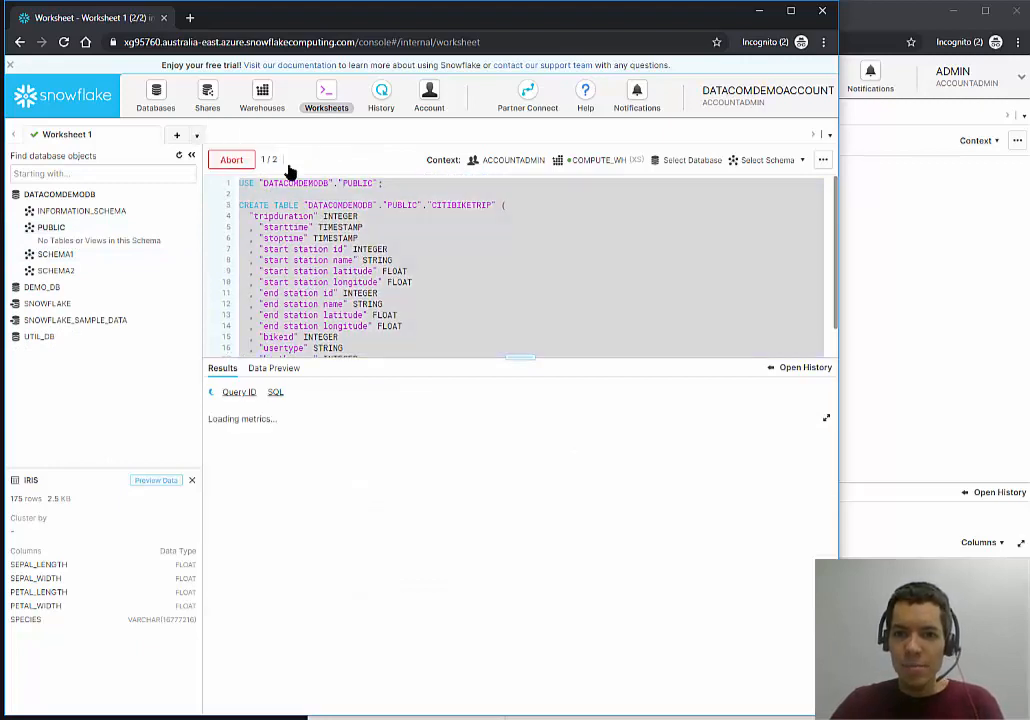
Refresh the object browser and show CITIBIKETRIP's columns, such as tripduration and starttime.
{"action": "left_click", "coordinate": [181, 163]}
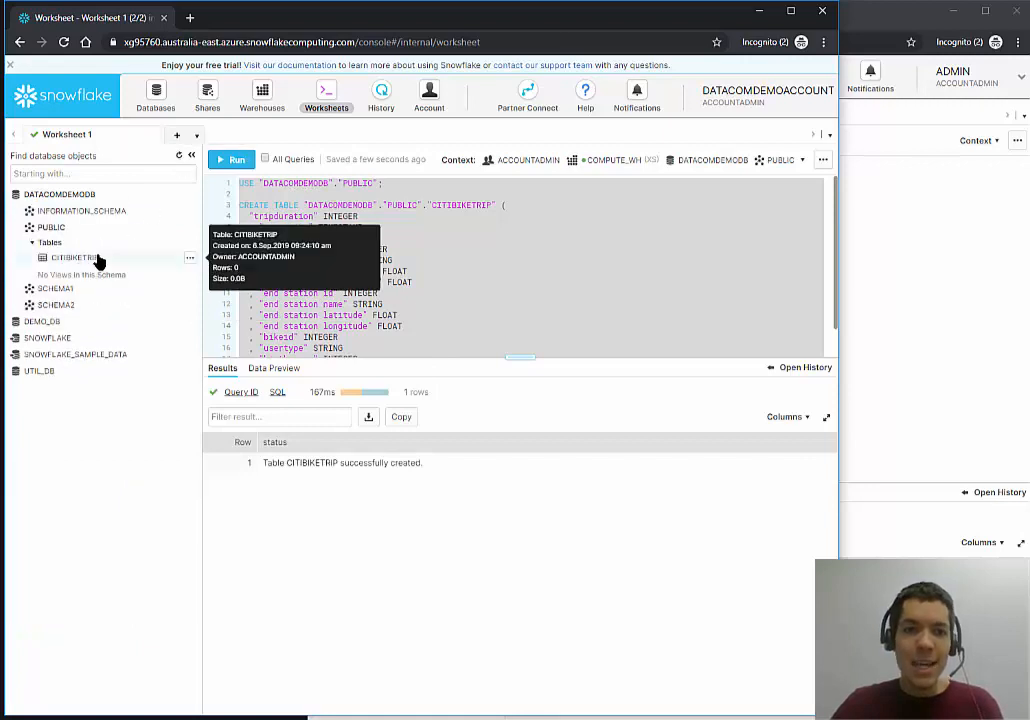
{"action": "left_click", "coordinate": [104, 259]}
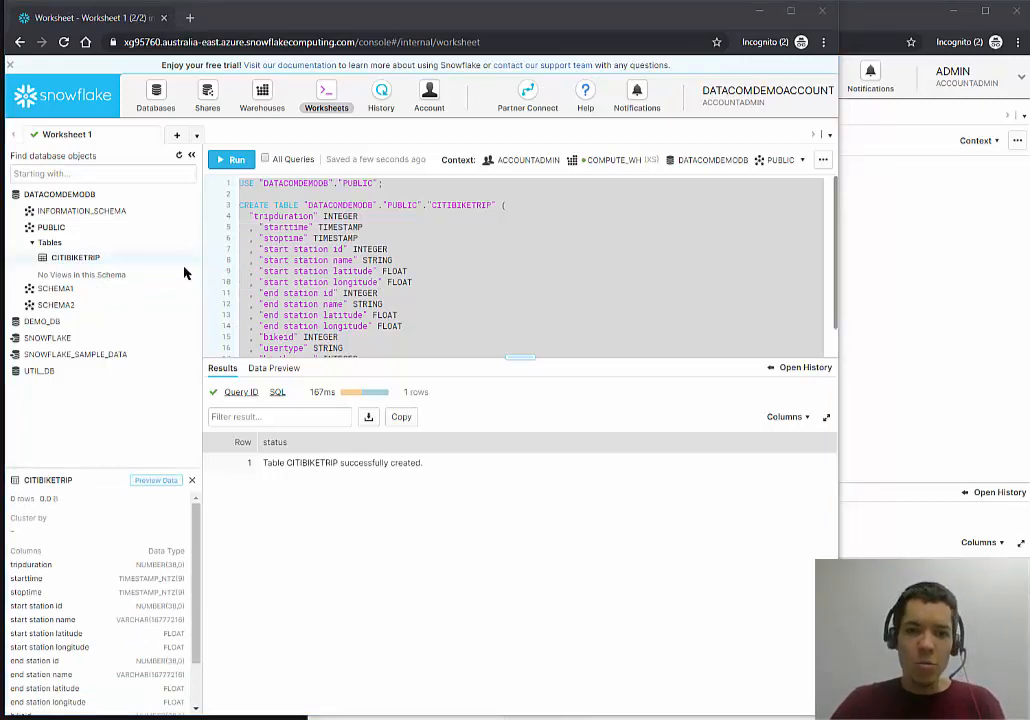
{"action": "left_click", "coordinate": [327, 216]}
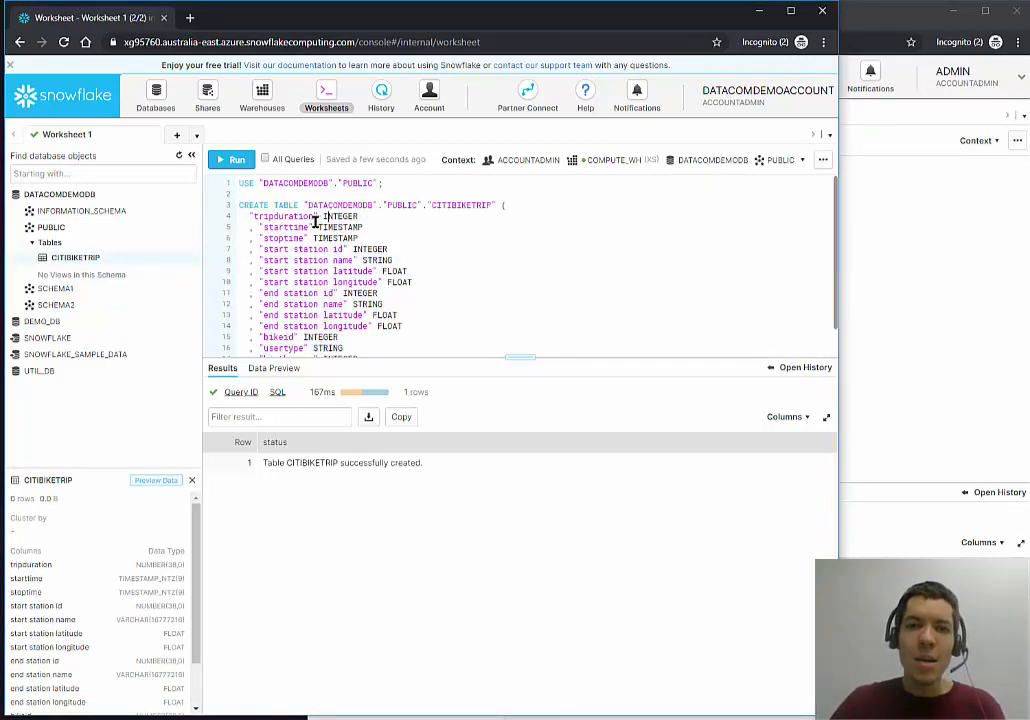
View DATACOMDEMODB's tables list, widened to reveal the Size column.
{"action": "left_click", "coordinate": [160, 104]}
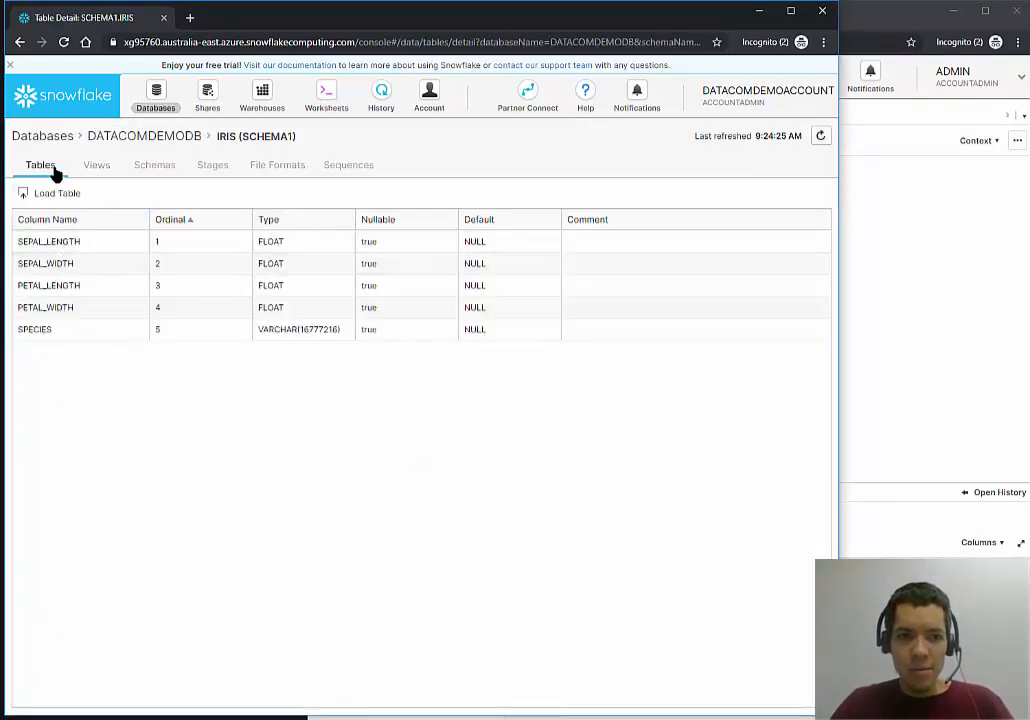
{"action": "left_click", "coordinate": [130, 139]}
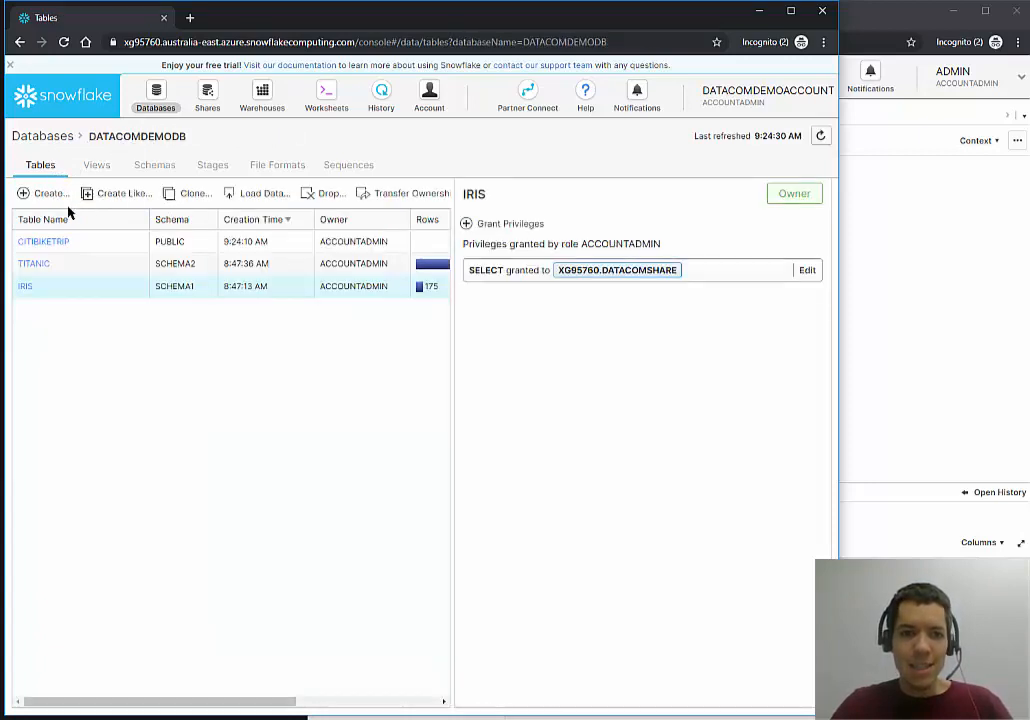
{"action": "left_click", "coordinate": [87, 242]}
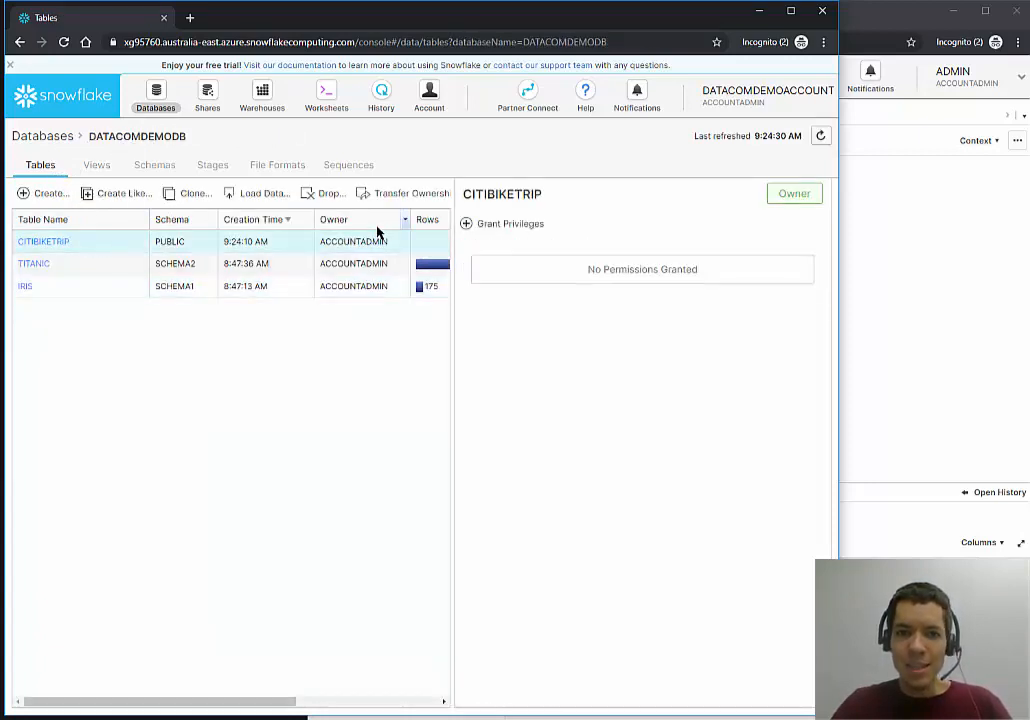
{"action": "left_click_drag", "start_coordinate": [450, 237], "coordinate": [594, 233]}
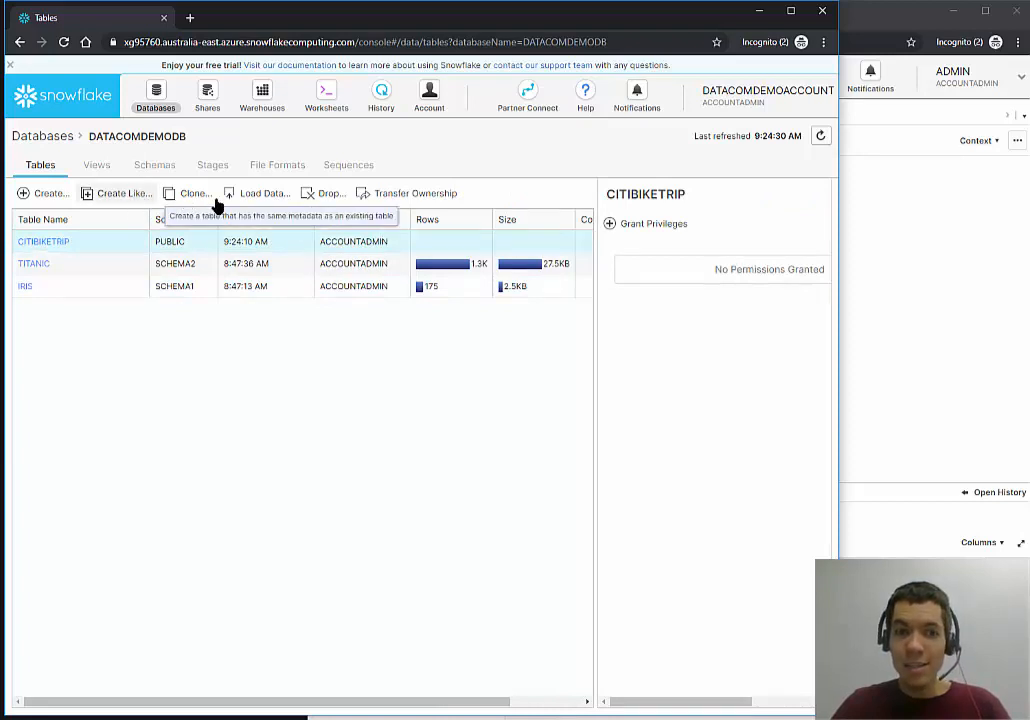
Start Load Data for CITIBIKETRIP on COMPUTE_WH and browse for a local file.
{"action": "left_click", "coordinate": [260, 200]}
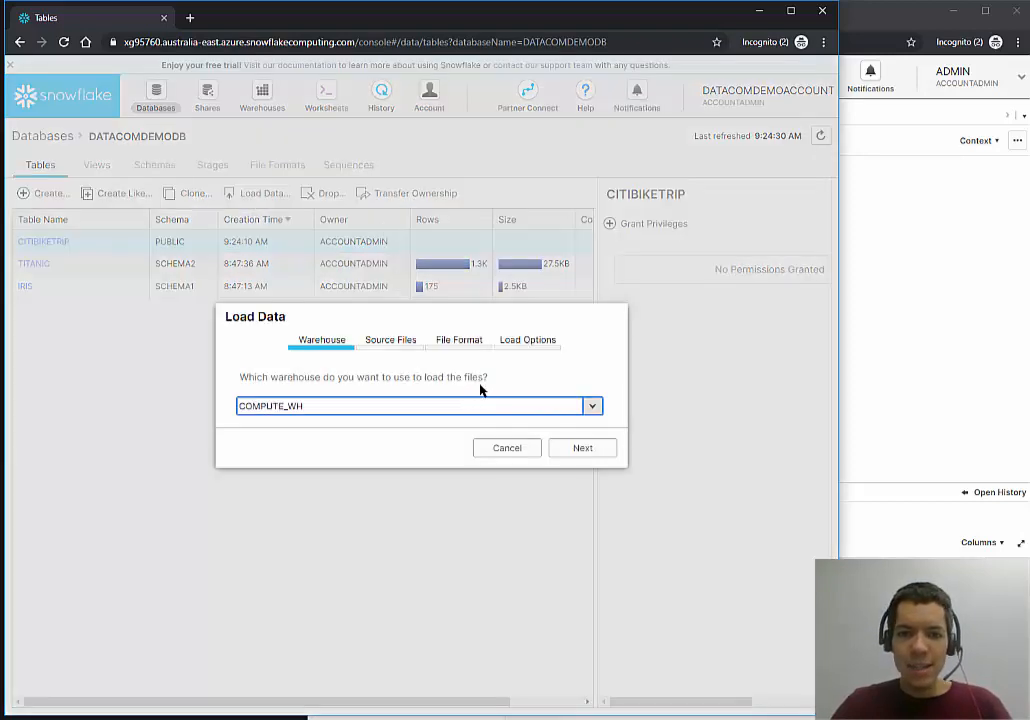
{"action": "left_click", "coordinate": [560, 446]}
{"action": "left_click", "coordinate": [298, 377]}
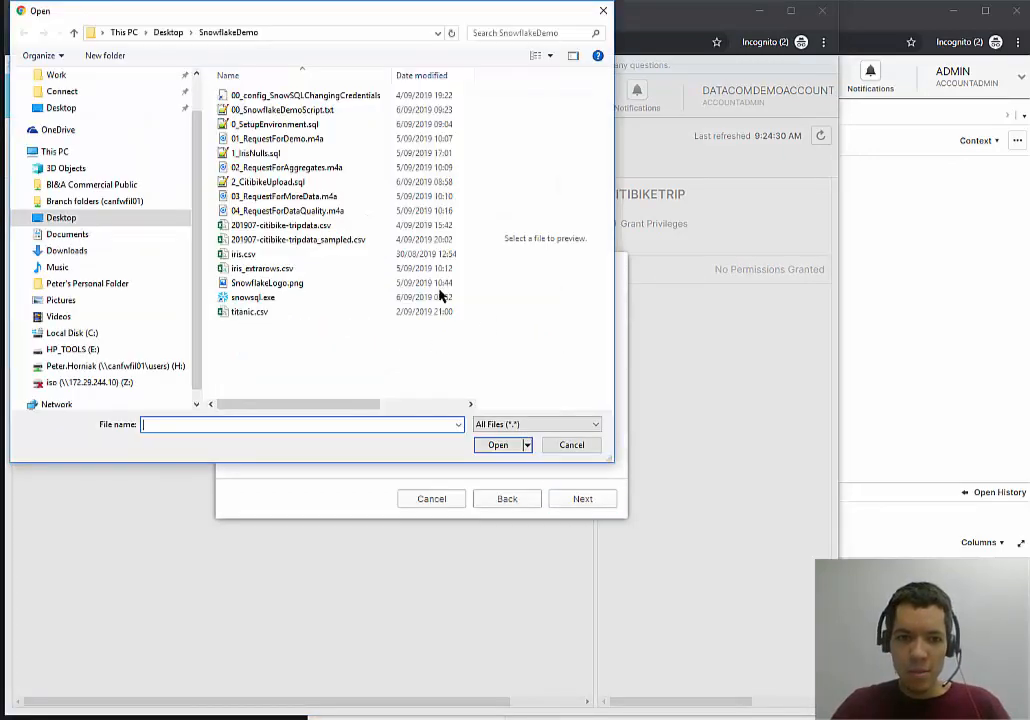
Choose 201907-citibike-tripdata.csv as the file to load.
{"action": "left_click", "coordinate": [322, 226]}
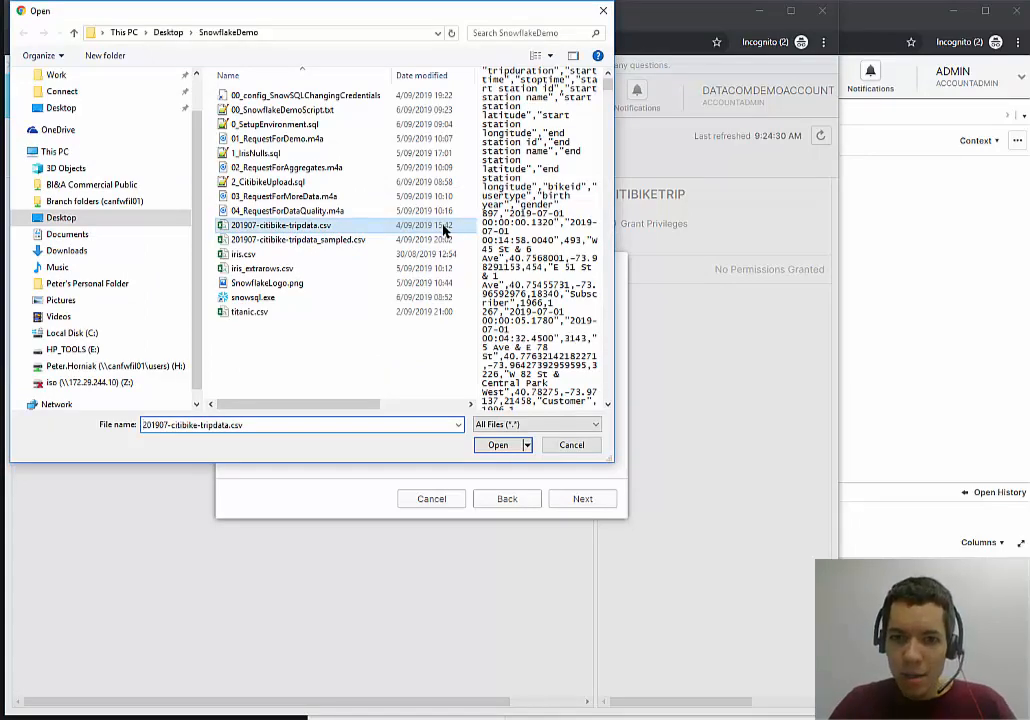
{"action": "left_click", "coordinate": [500, 446]}
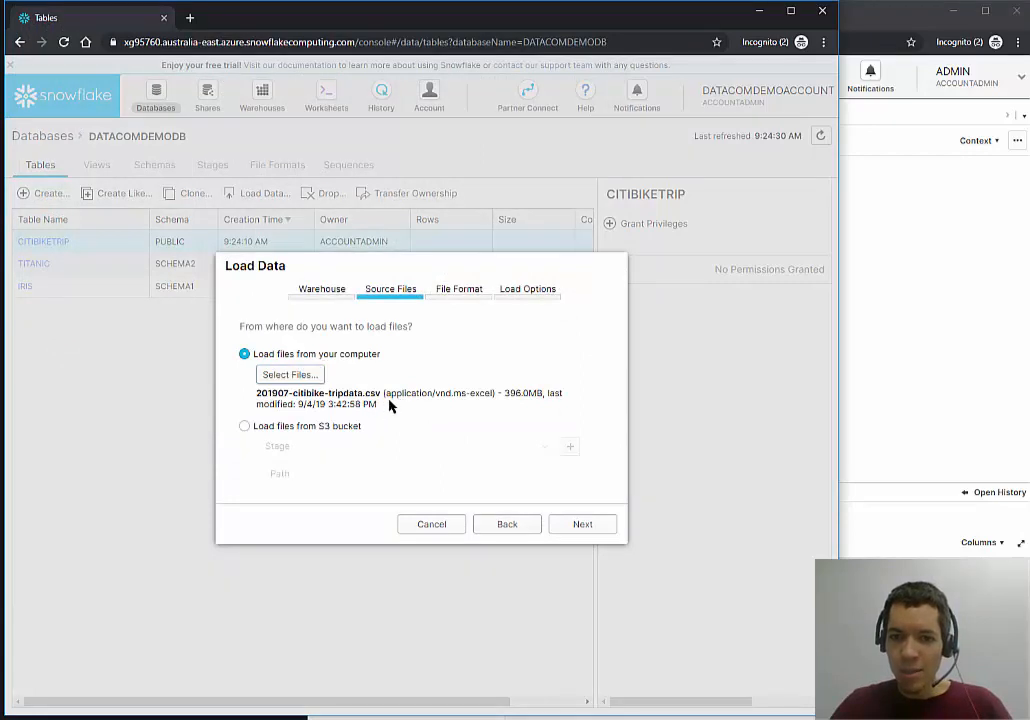
{"action": "left_click_drag", "start_coordinate": [391, 405], "coordinate": [506, 397]}
{"action": "left_click", "coordinate": [505, 397]}
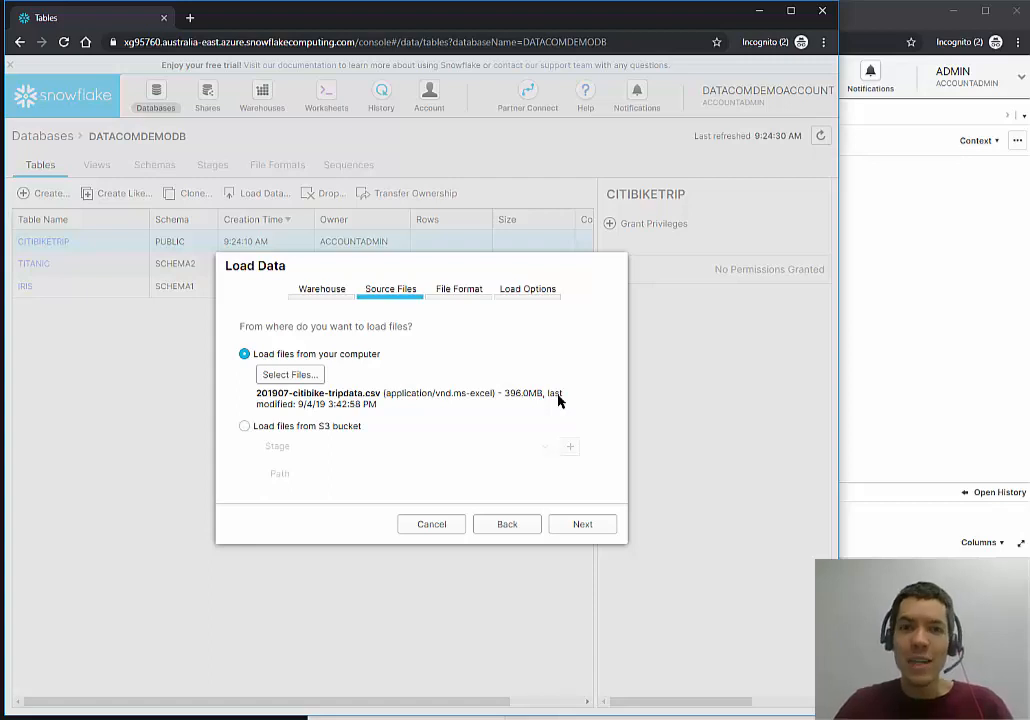
Load it with the SKIPFIRSTROWCSV format and dismiss the maximum-file-size Staging Error.
{"action": "left_click", "coordinate": [574, 524]}
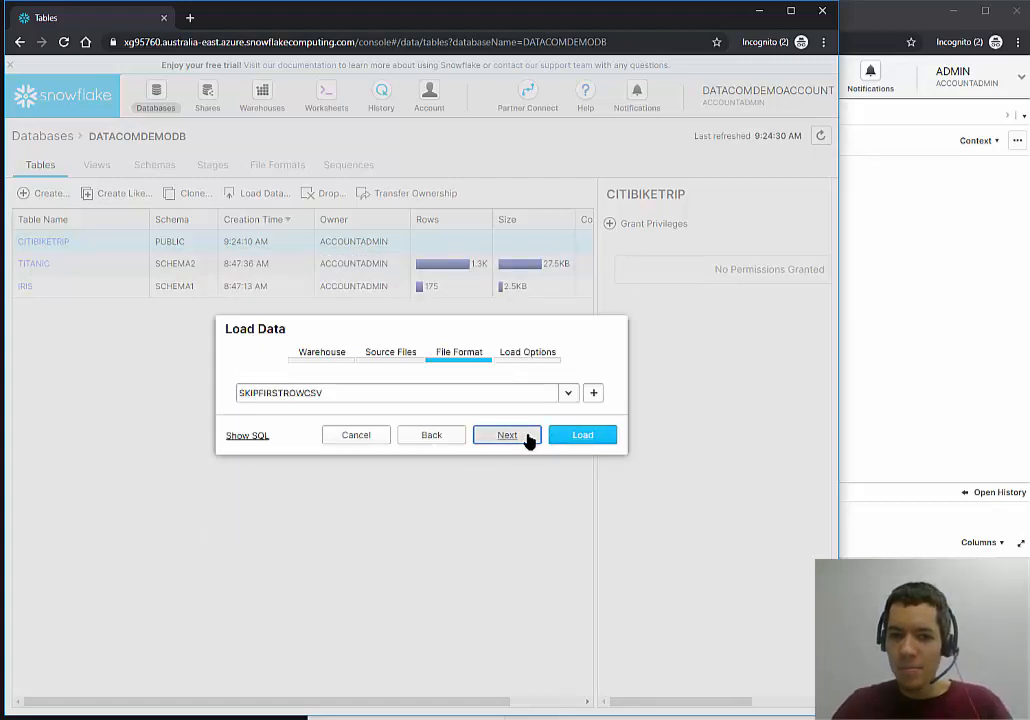
{"action": "left_click", "coordinate": [528, 438]}
{"action": "left_click", "coordinate": [582, 486]}
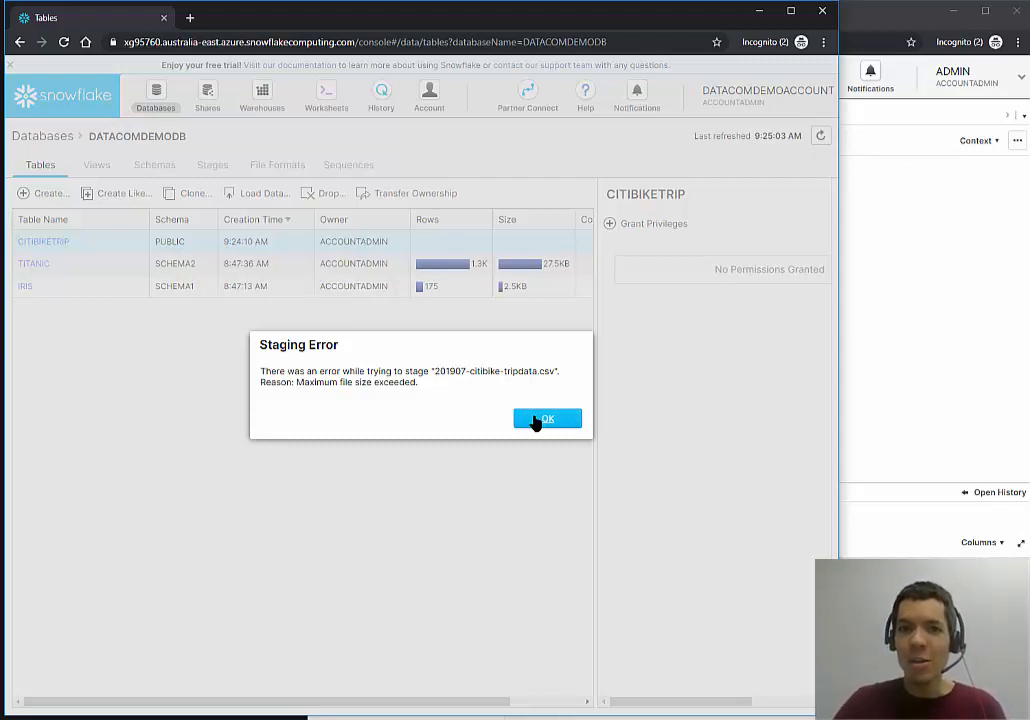
{"action": "left_click", "coordinate": [550, 422]}
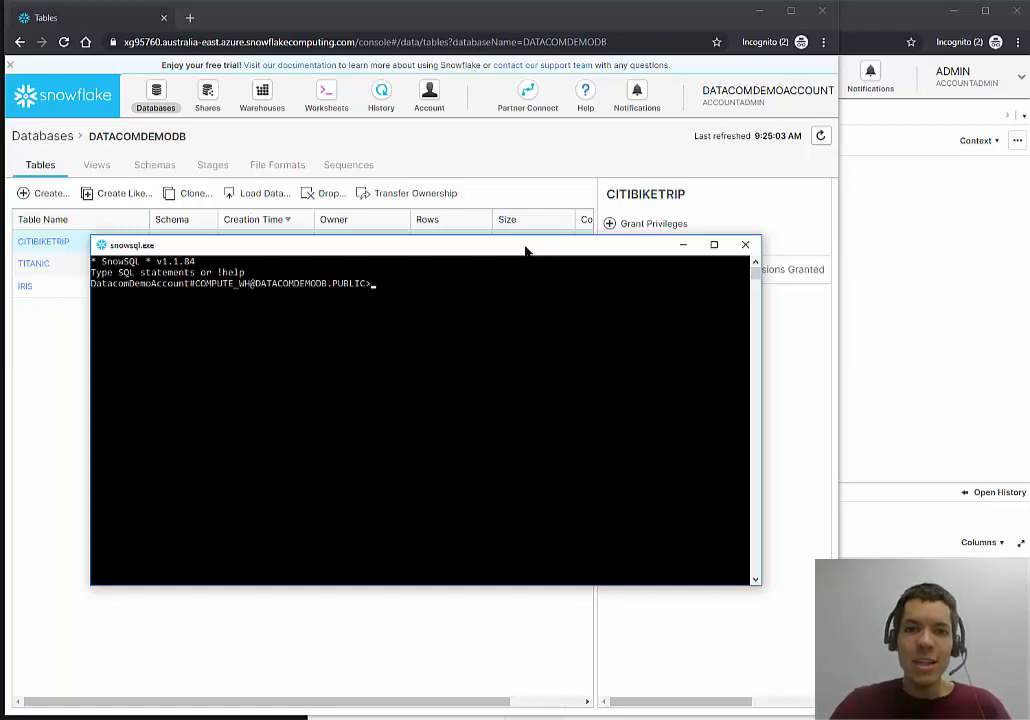
Copy the SnowSQL prompt text and paste it back into the console.
{"action": "left_click", "coordinate": [389, 283]}
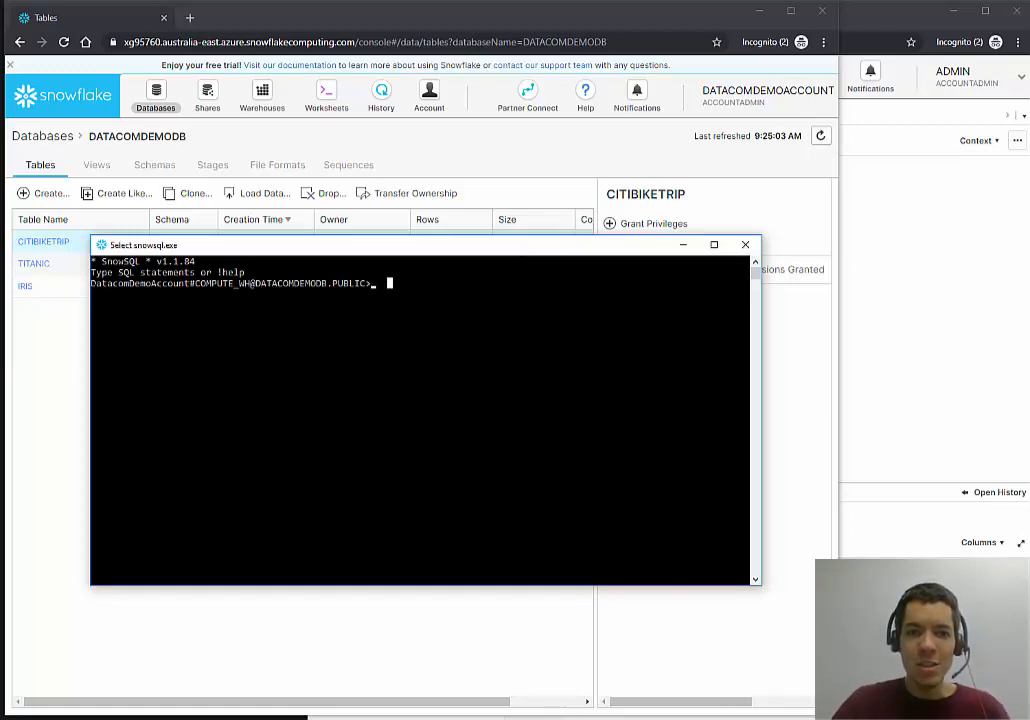
{"action": "left_click_drag", "start_coordinate": [93, 283], "coordinate": [330, 284]}
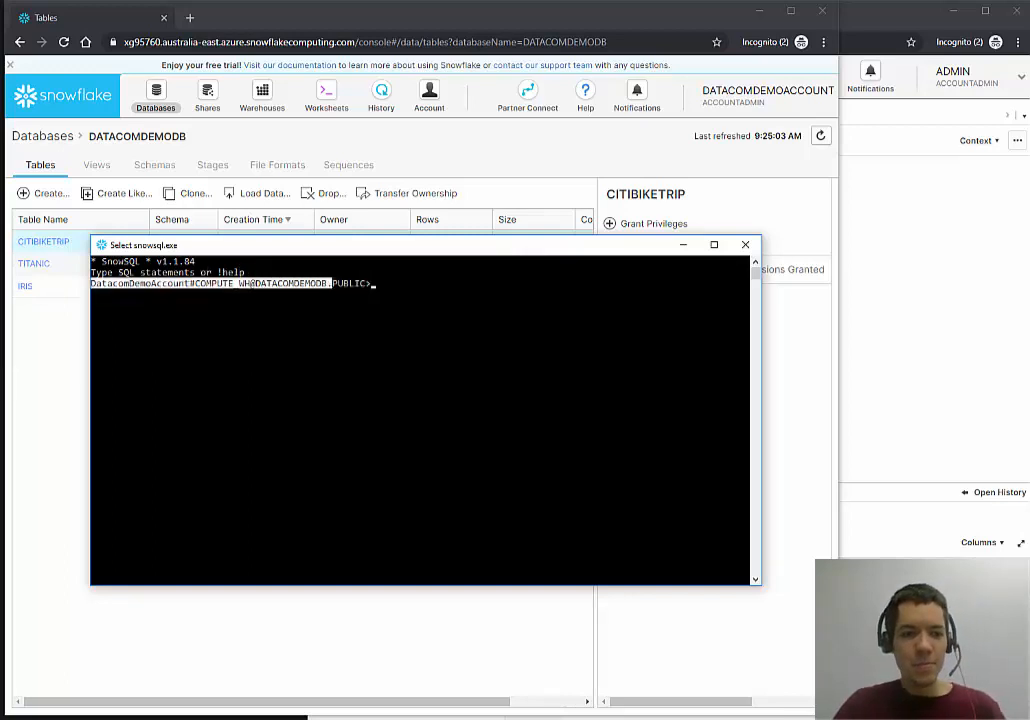
{"action": "key", "text": "alt+Tab"}
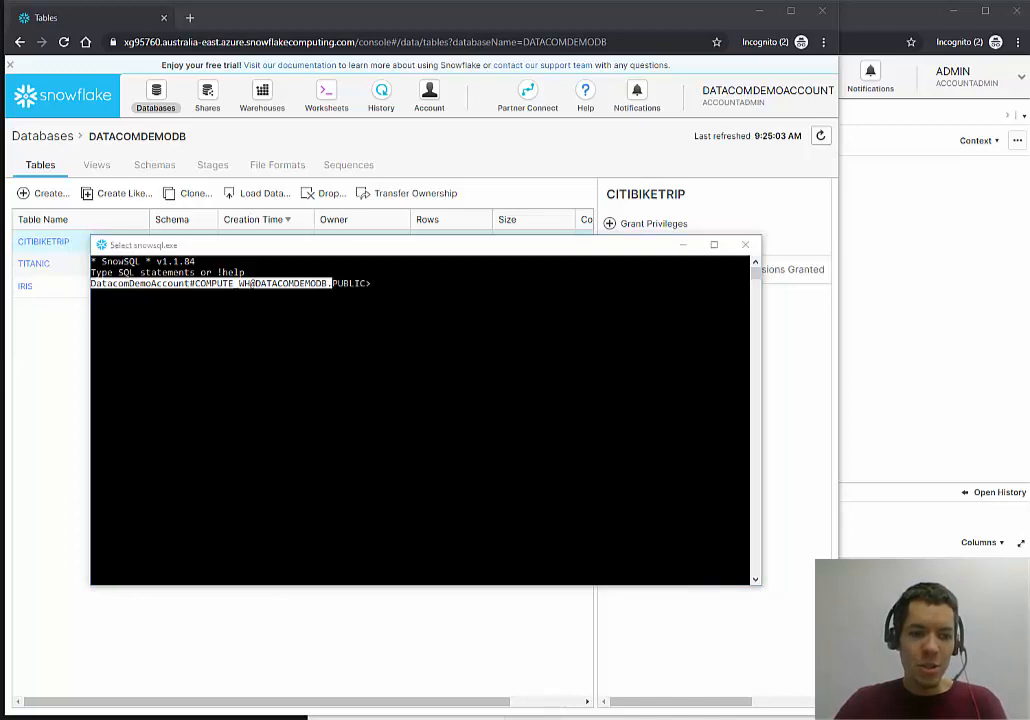
{"action": "key", "text": "alt+Tab"}
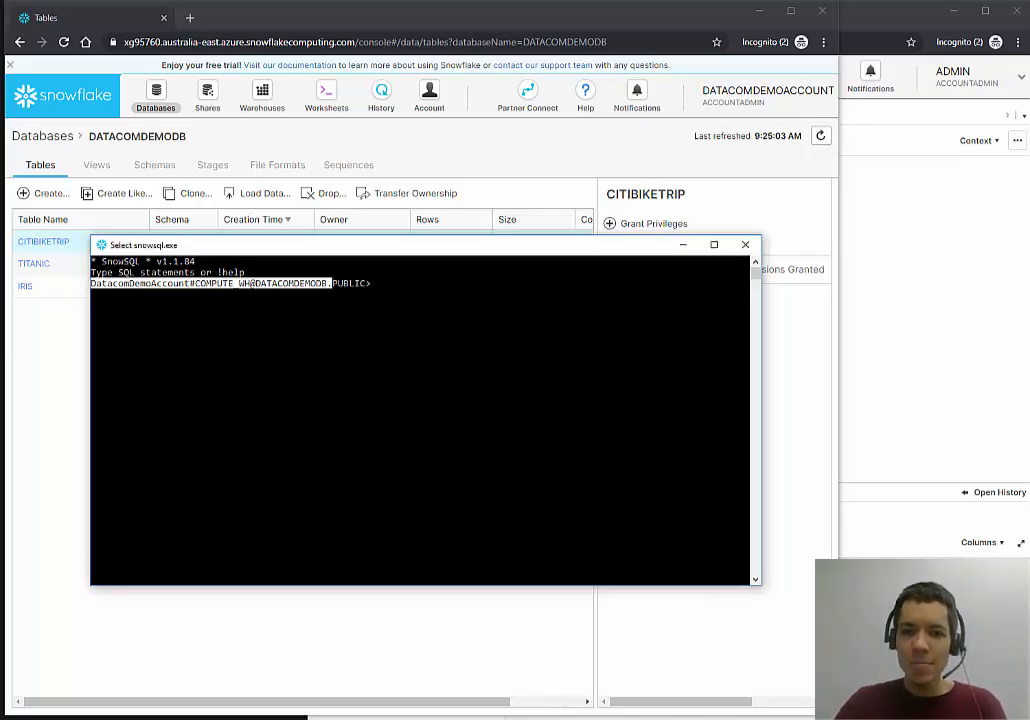
{"action": "key", "text": "ctrl+c"}
{"action": "key", "text": "ctrl+v"}
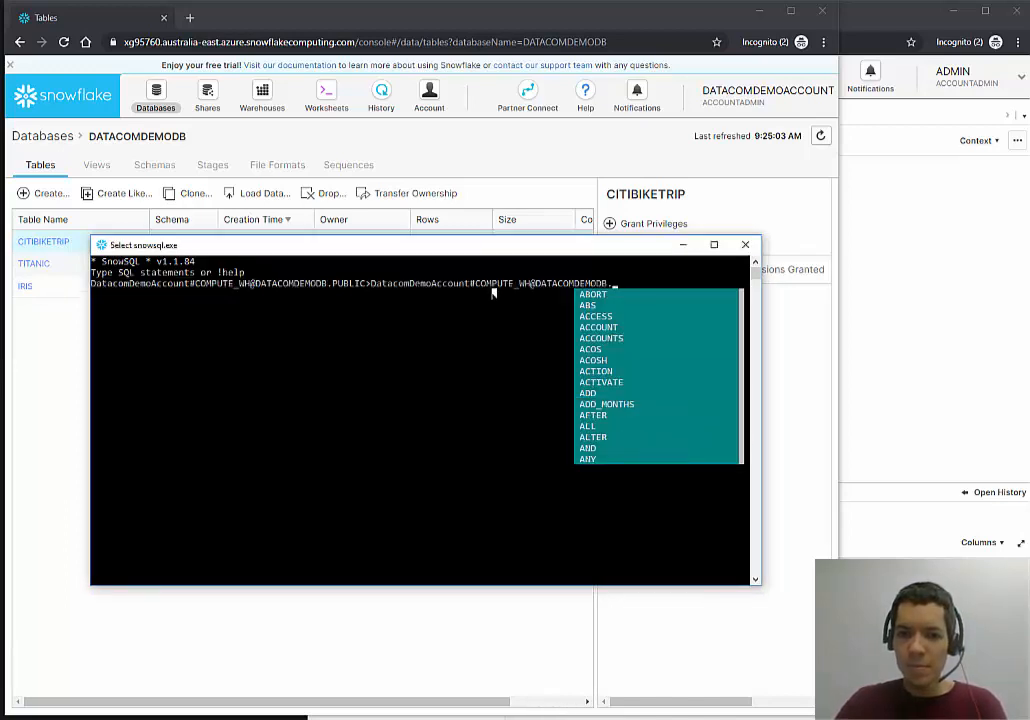
{"action": "key", "text": "Escape"}
{"action": "key", "text": "Return"}
Enter the put command staging 201907-citibike-tripdata_sampled.csv to @~/stagedcitibike, widening the console.
{"action": "key", "text": "ctrl+v"}
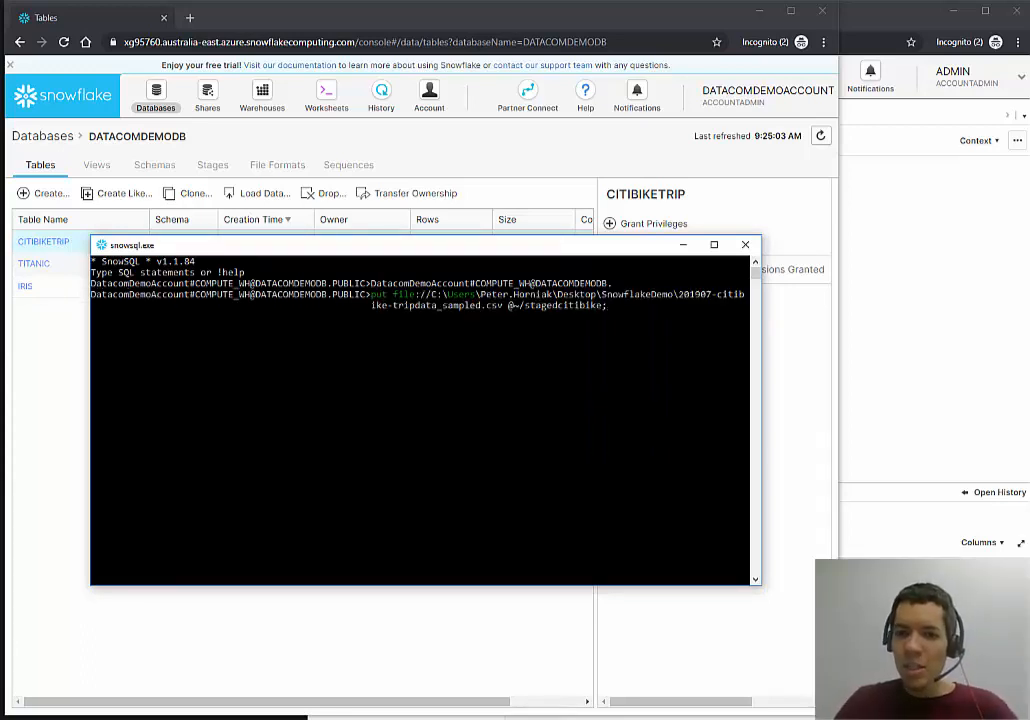
{"action": "left_click_drag", "start_coordinate": [760, 312], "coordinate": [966, 314]}
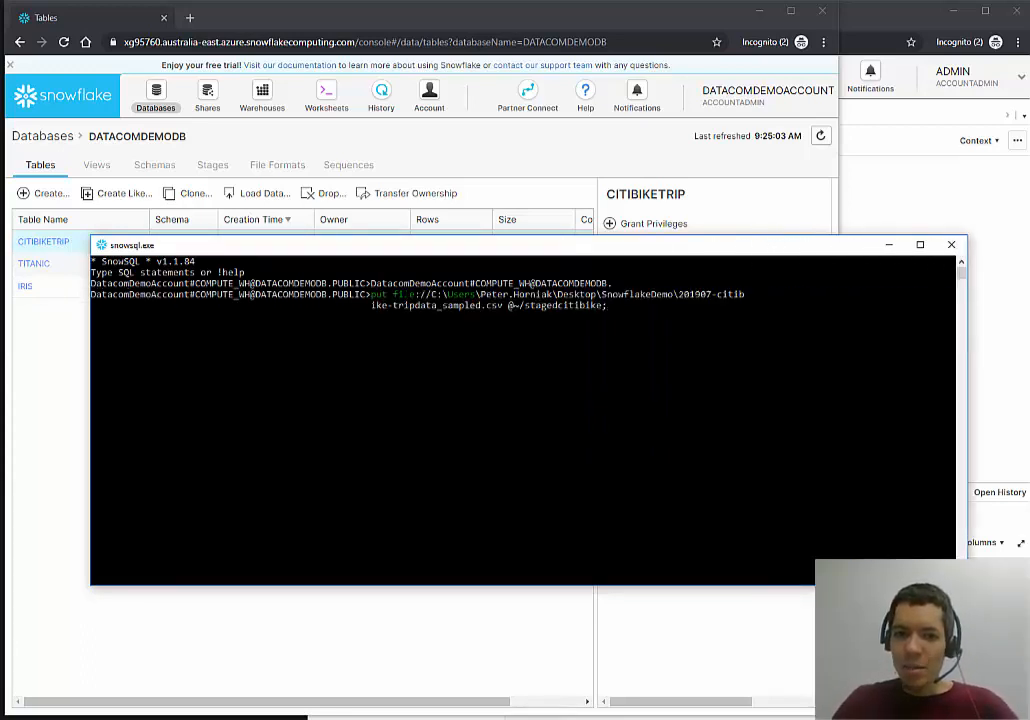
{"action": "left_click_drag", "start_coordinate": [425, 294], "coordinate": [503, 305]}
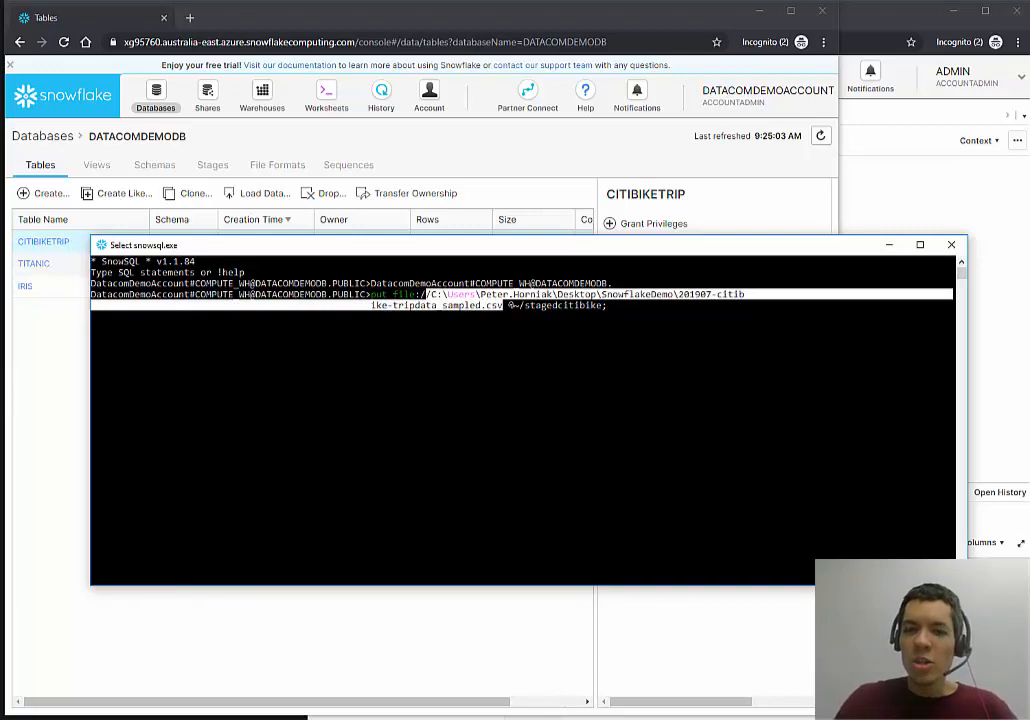
{"action": "left_click_drag", "start_coordinate": [506, 305], "coordinate": [605, 306]}
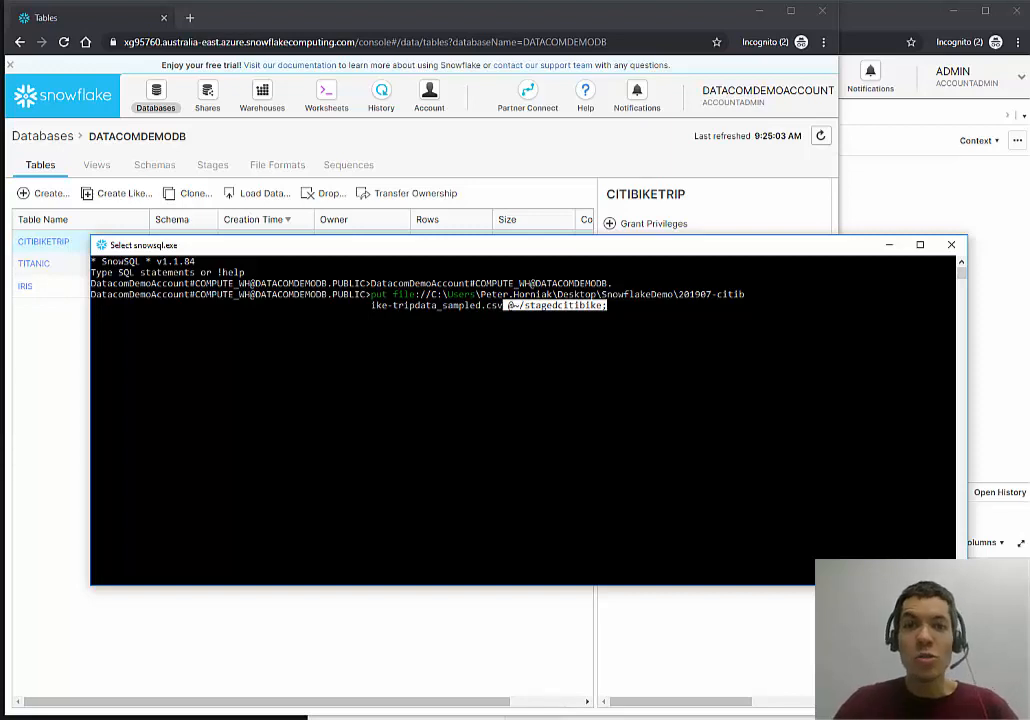
{"action": "left_click", "coordinate": [620, 315]}
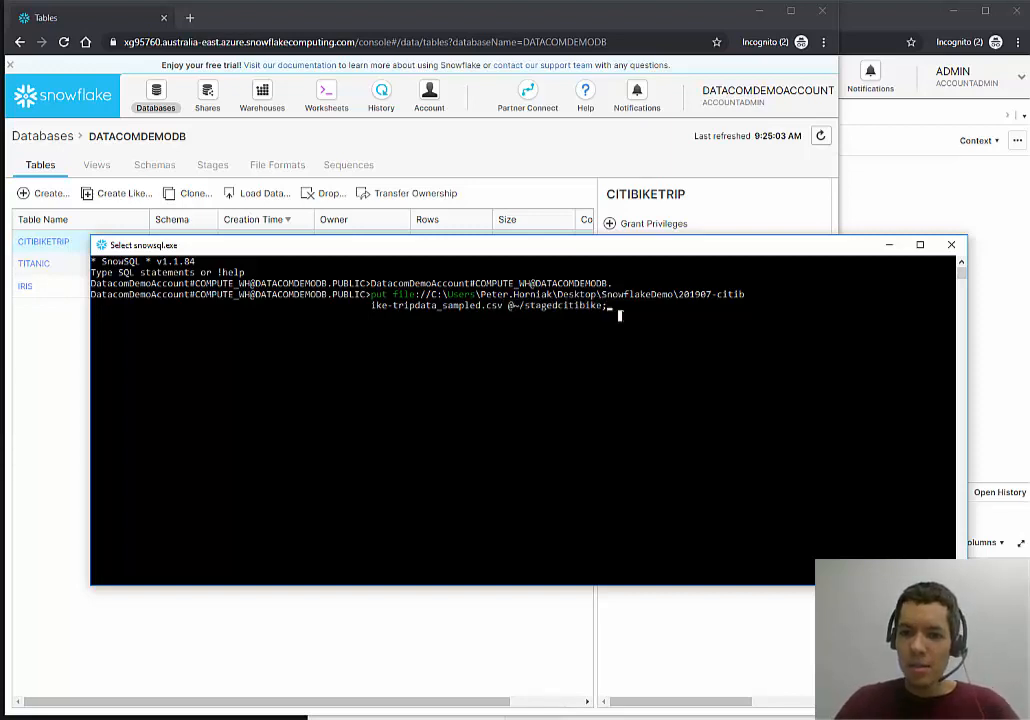
Run the put upload and confirm status UPLOADED with GZIP compression to .csv.gz.
{"action": "key", "text": "Return"}
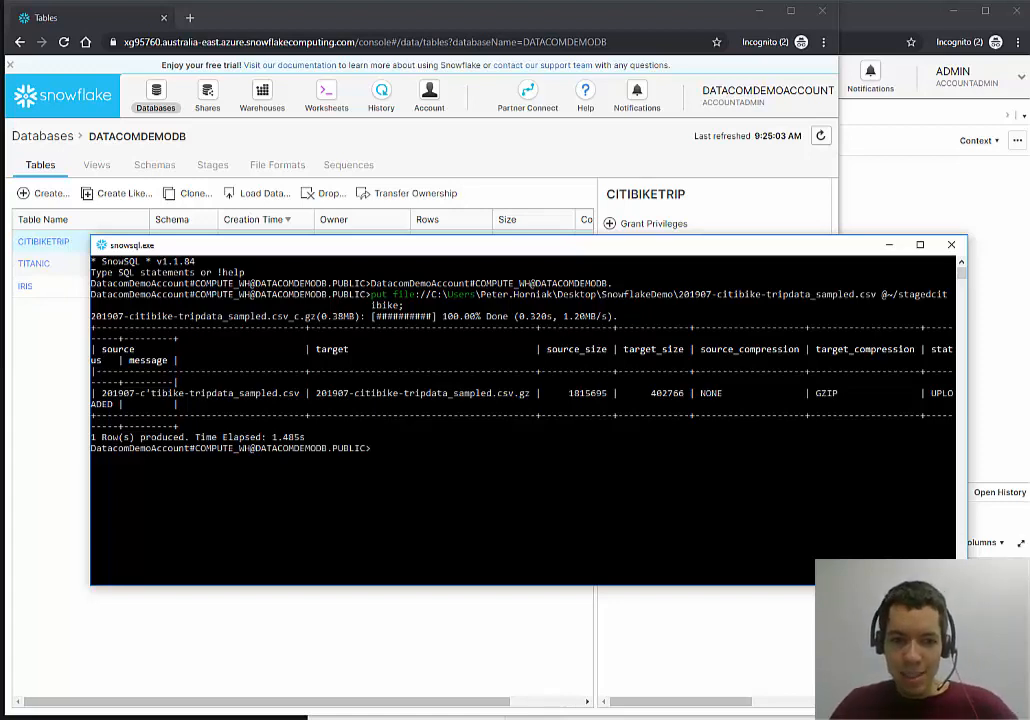
{"action": "left_click_drag", "start_coordinate": [94, 393], "coordinate": [537, 393]}
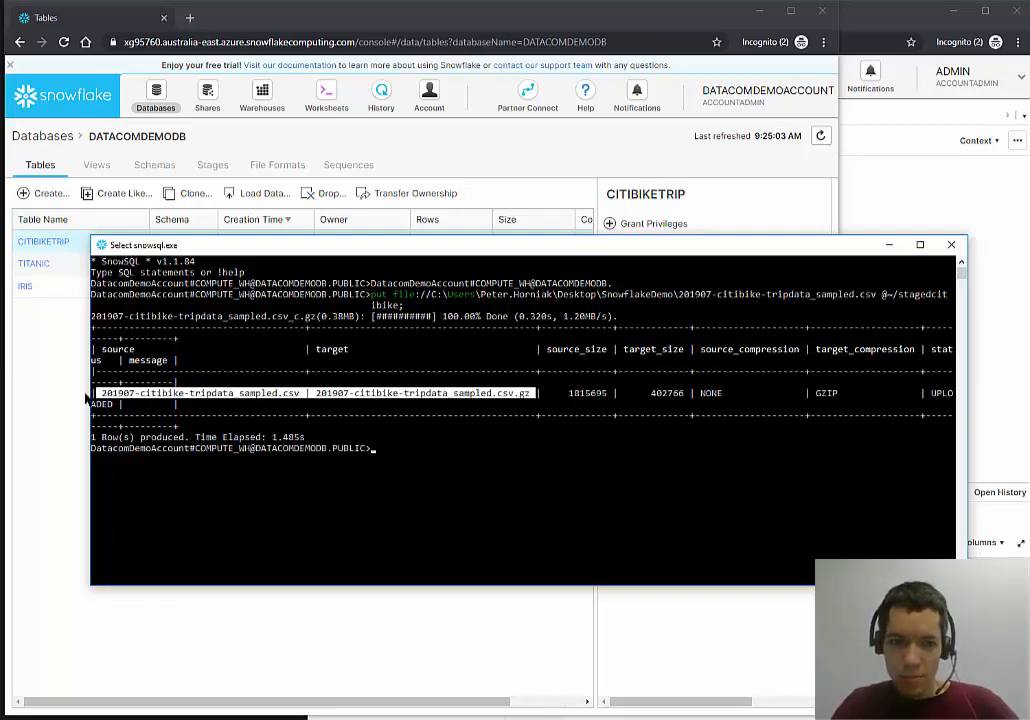
{"action": "left_click_drag", "start_coordinate": [90, 409], "coordinate": [0, 455]}
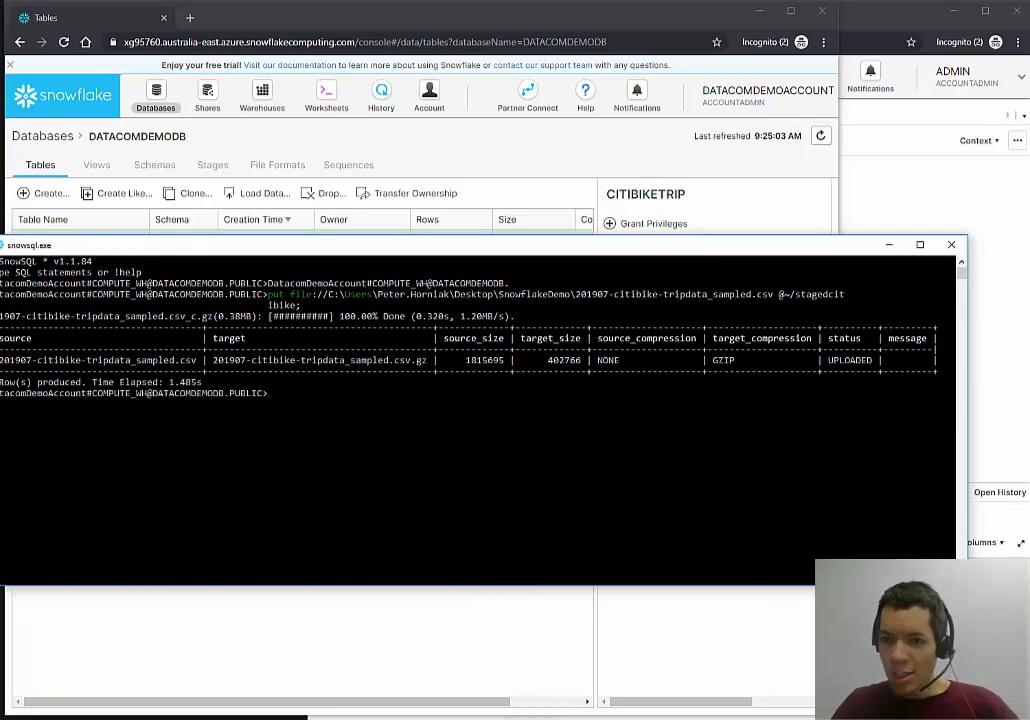
{"action": "left_click_drag", "start_coordinate": [715, 360], "coordinate": [759, 361]}
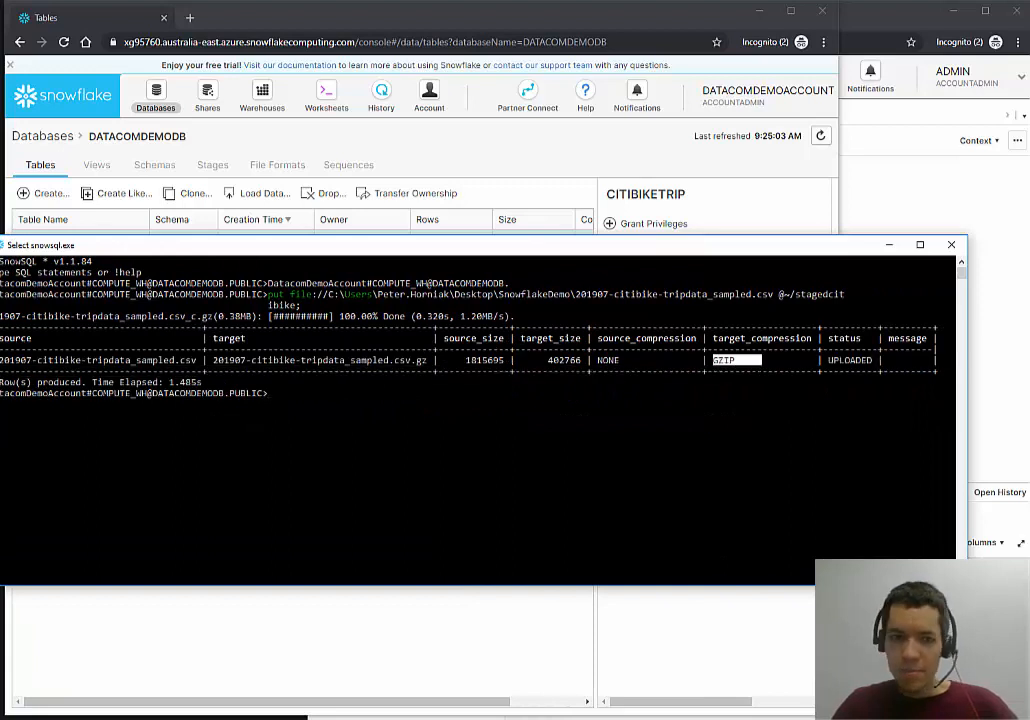
{"action": "left_click", "coordinate": [291, 413]}
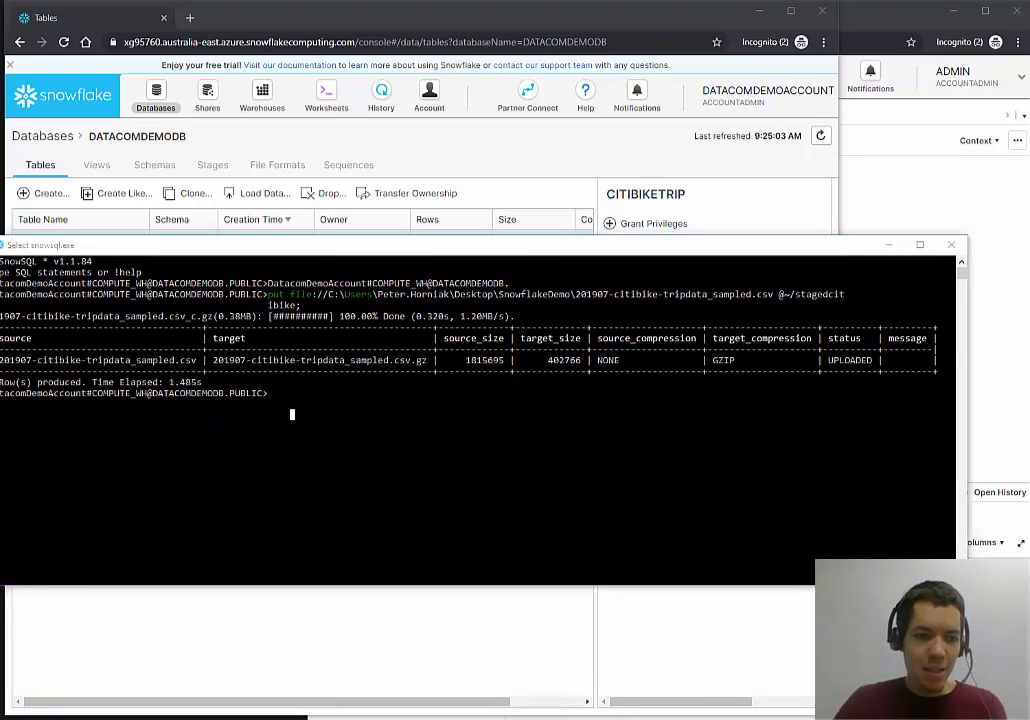
{"action": "key", "text": "Escape"}
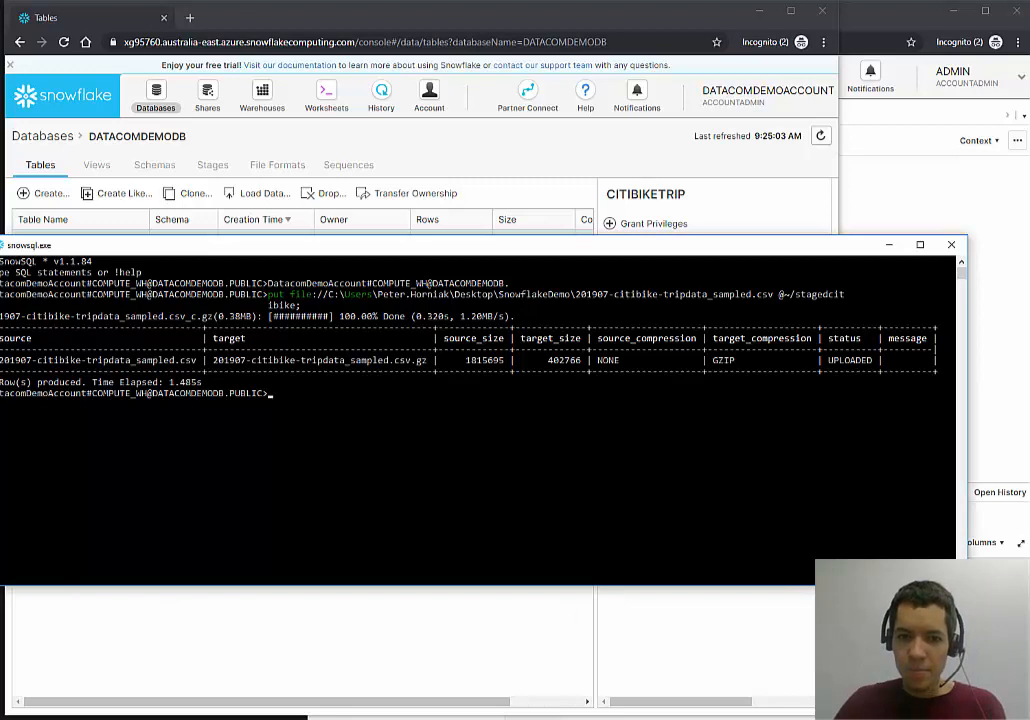
Paste the prepared COPY INTO command at the SnowSQL prompt.
{"action": "key", "text": "alt+Tab"}
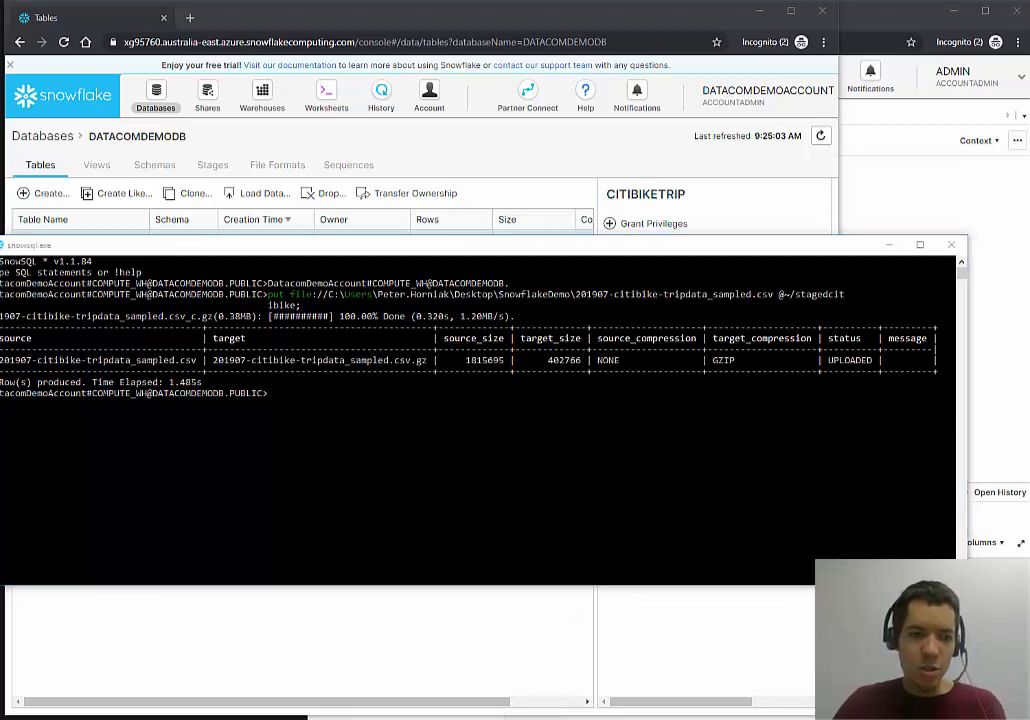
{"action": "key", "text": "alt+Tab"}
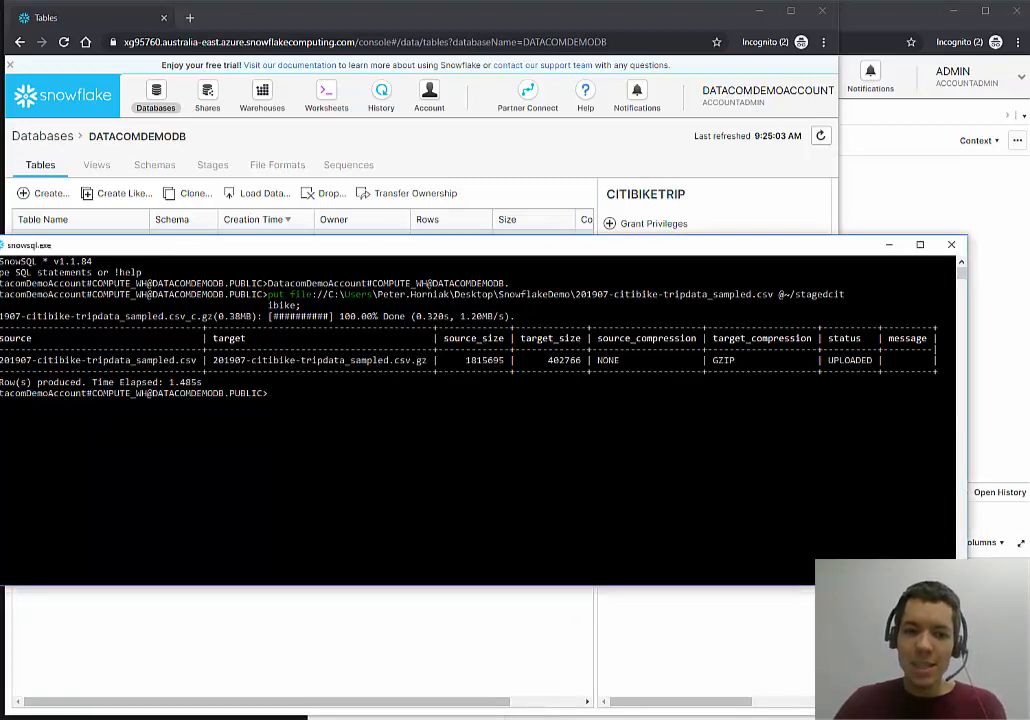
{"action": "key", "text": "ctrl+v"}
{"action": "left_click", "coordinate": [438, 137]}
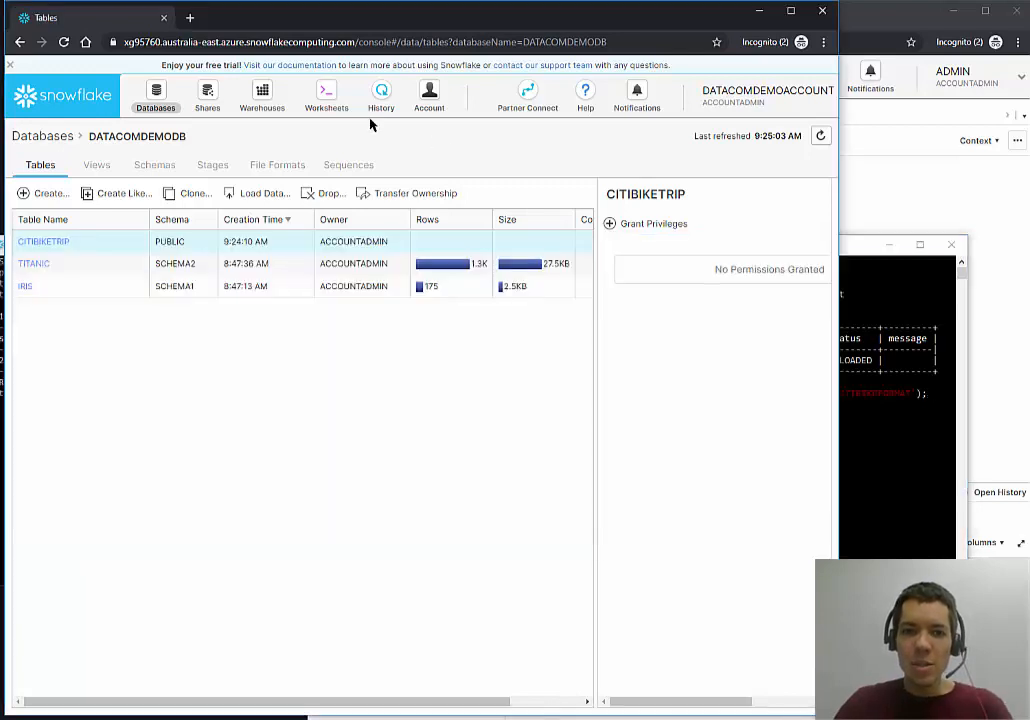
Run COPY INTO DATACOMDEMODB.PUBLIC.CITIBIKETRIP from @~/stagedcitibike, which fails on the file format.
{"action": "left_click", "coordinate": [822, 137]}
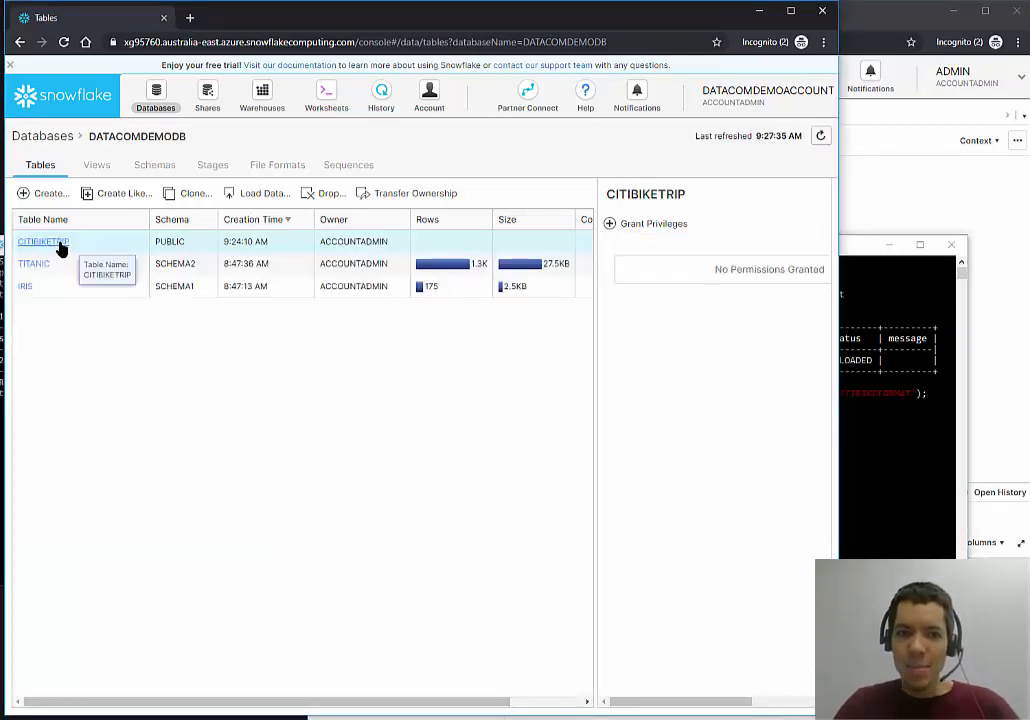
{"action": "key", "text": "alt+Tab"}
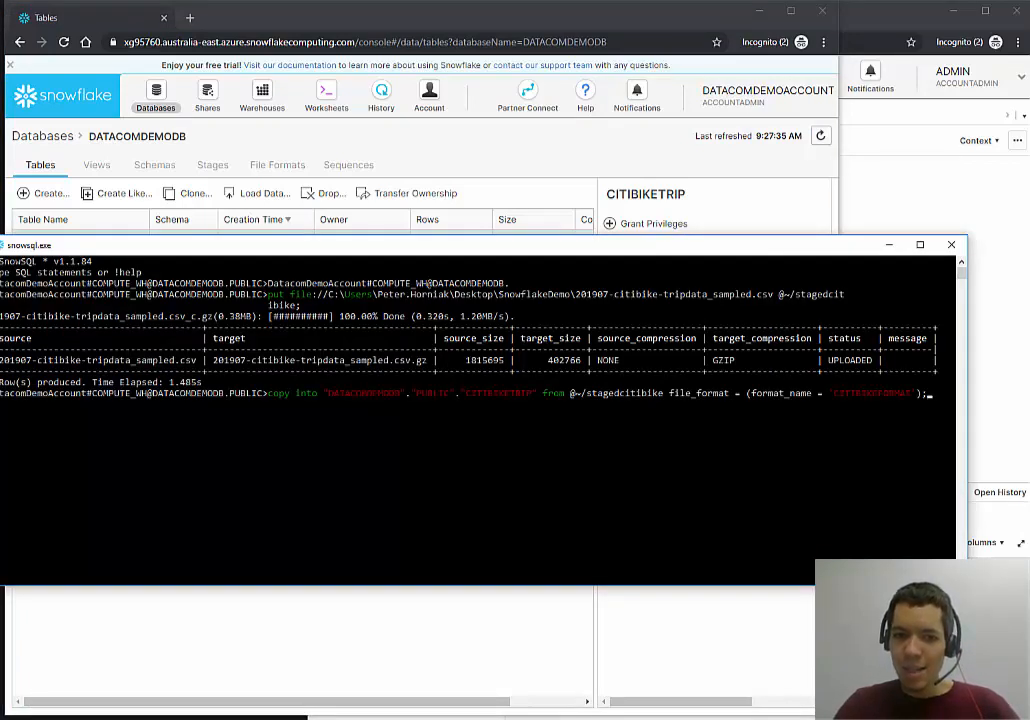
{"action": "left_click_drag", "start_coordinate": [323, 393], "coordinate": [541, 393]}
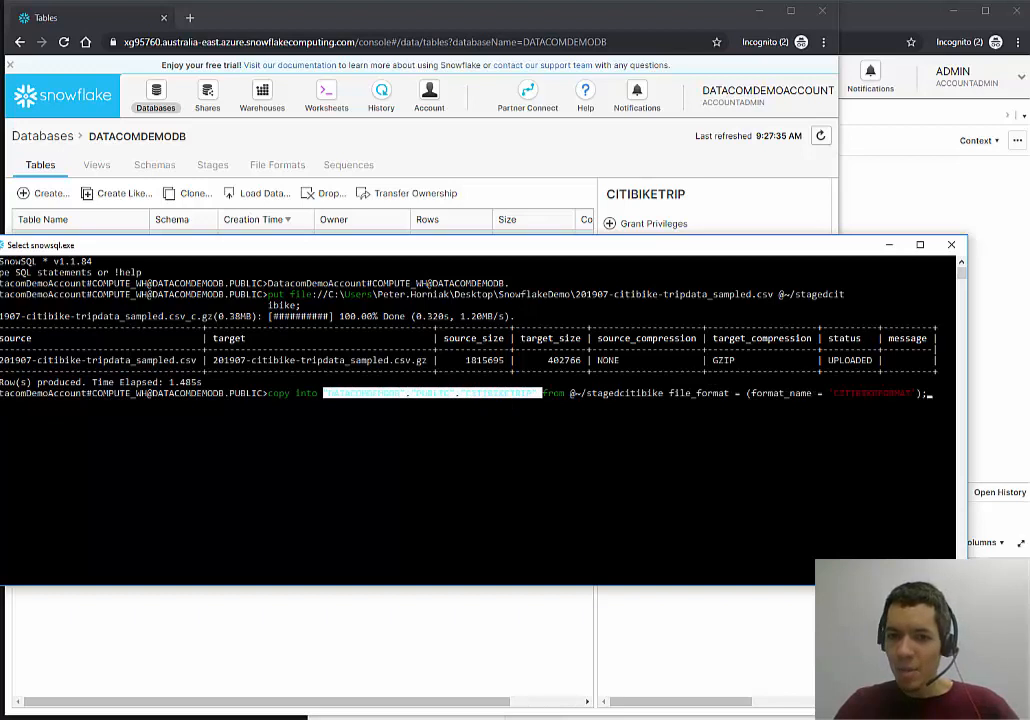
{"action": "left_click", "coordinate": [932, 393]}
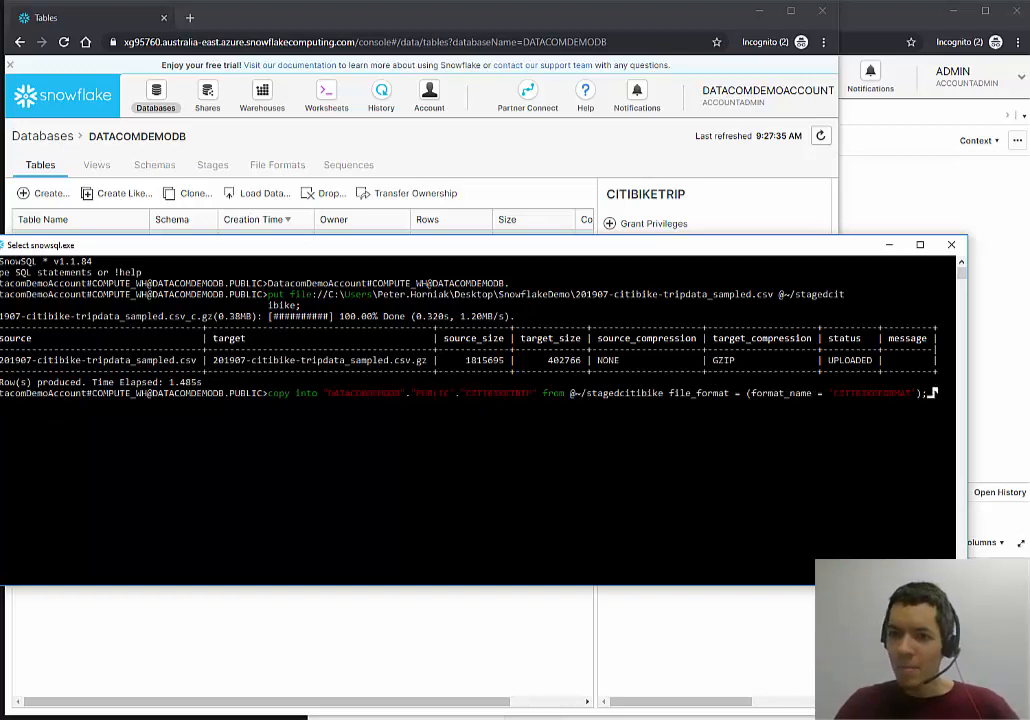
{"action": "key", "text": "Escape"}
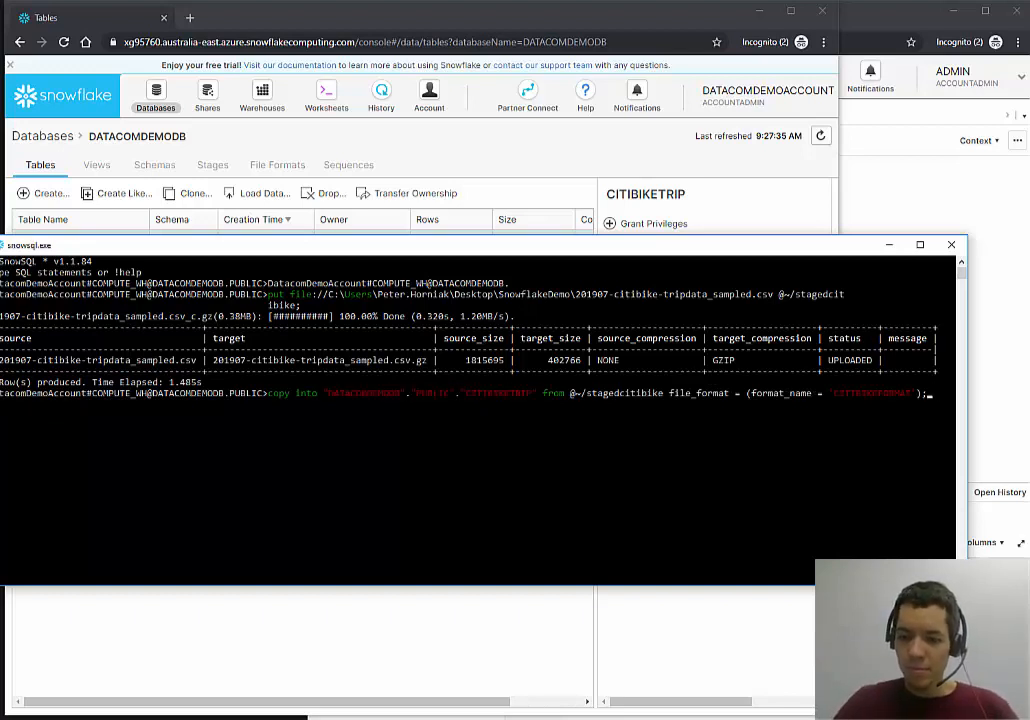
{"action": "key", "text": "Return"}
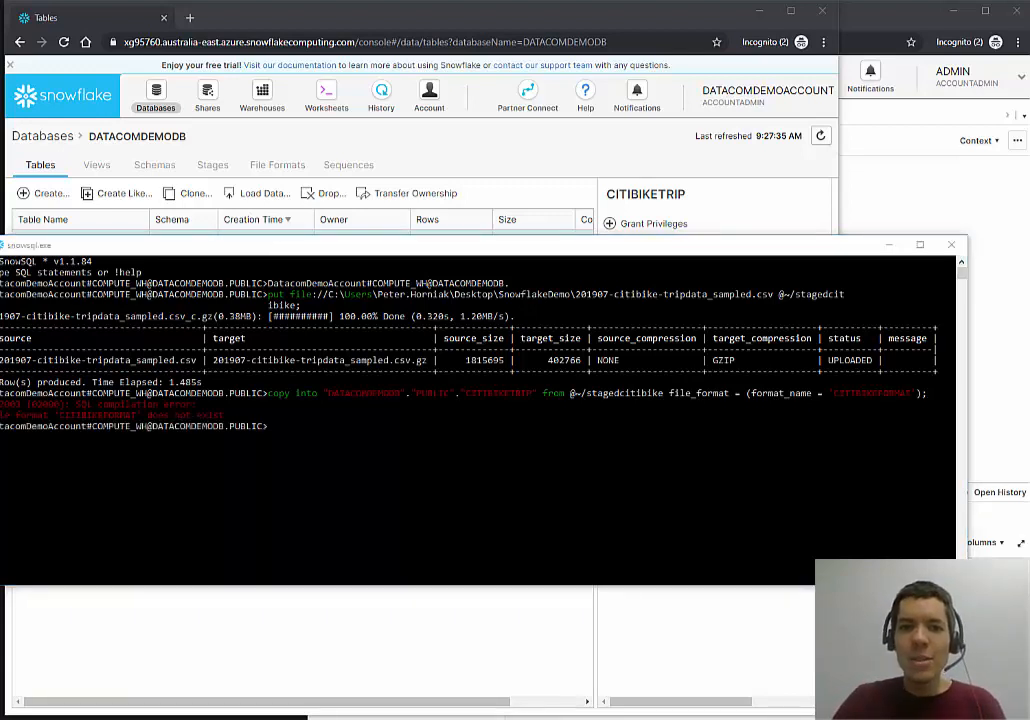
Rerun the COPY INTO with format_name 'SkipFirstRowCSV', loading 10000 rows with no errors.
{"action": "key", "text": "alt+Tab"}
{"action": "key", "text": "Up"}
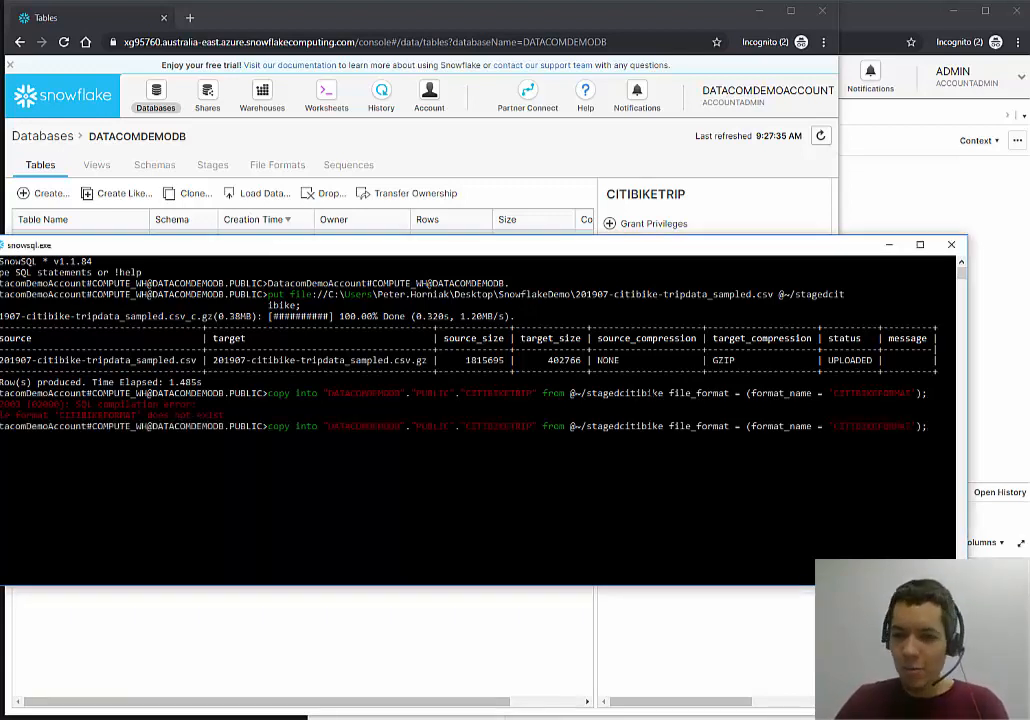
{"action": "key", "text": "BackSpace"}
{"action": "key", "text": "BackSpace"}
{"action": "key", "text": "BackSpace"}
{"action": "key", "text": "BackSpace"}
{"action": "key", "text": "BackSpace"}
{"action": "key", "text": "BackSpace"}
{"action": "key", "text": "BackSpace"}
{"action": "key", "text": "BackSpace"}
{"action": "key", "text": "BackSpace"}
{"action": "key", "text": "BackSpace"}
{"action": "key", "text": "BackSpace"}
{"action": "key", "text": "BackSpace"}
{"action": "key", "text": "BackSpace"}
{"action": "key", "text": "BackSpace"}
{"action": "key", "text": "BackSpace"}
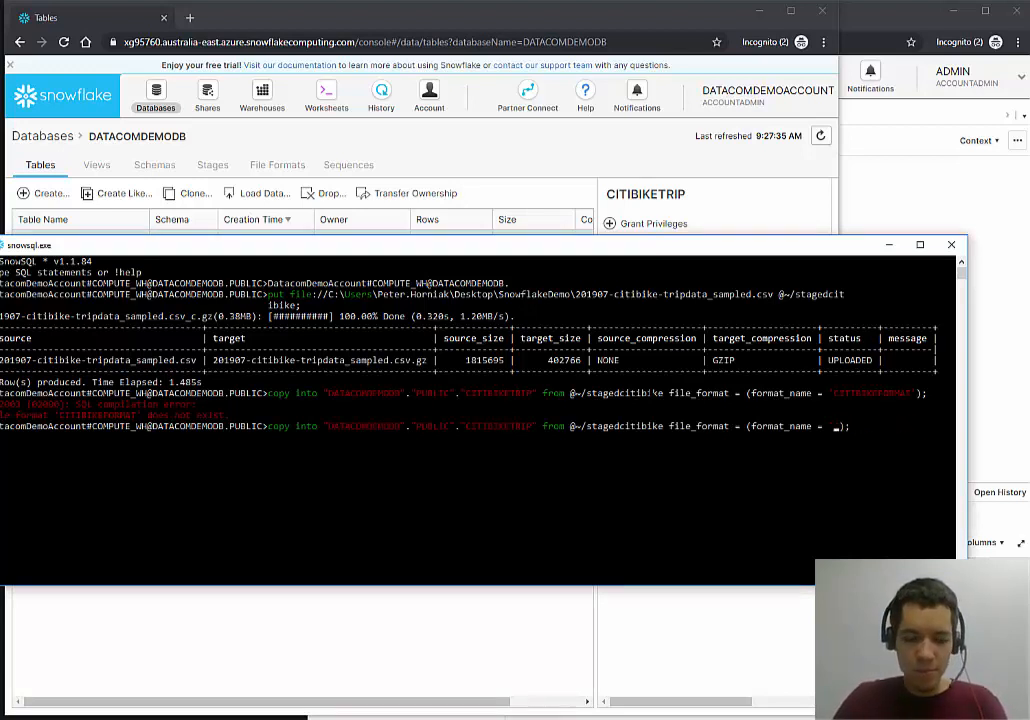
{"action": "type", "text": "'SkipFirstRow'"}
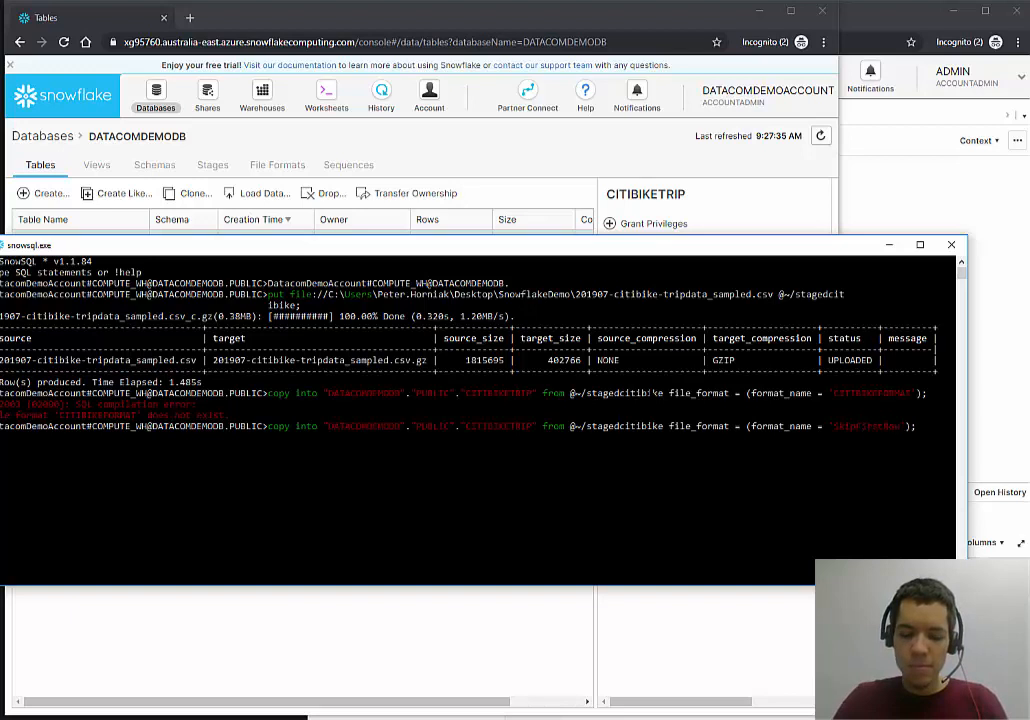
{"action": "type", "text": "CSV"}
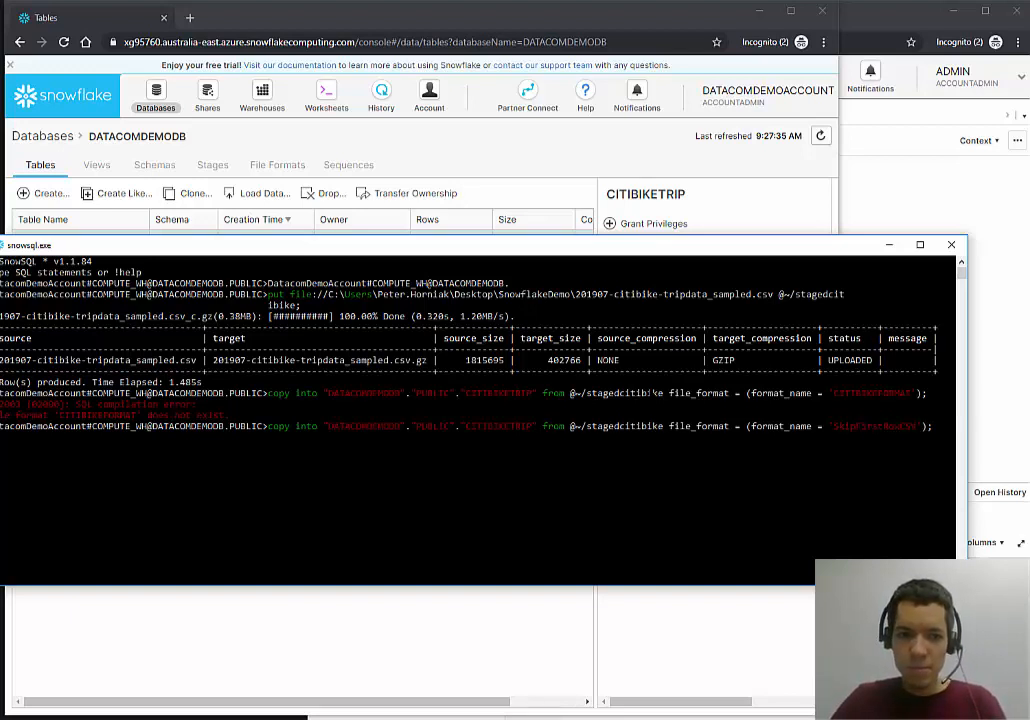
{"action": "key", "text": "Return"}
{"action": "key", "text": "Return"}
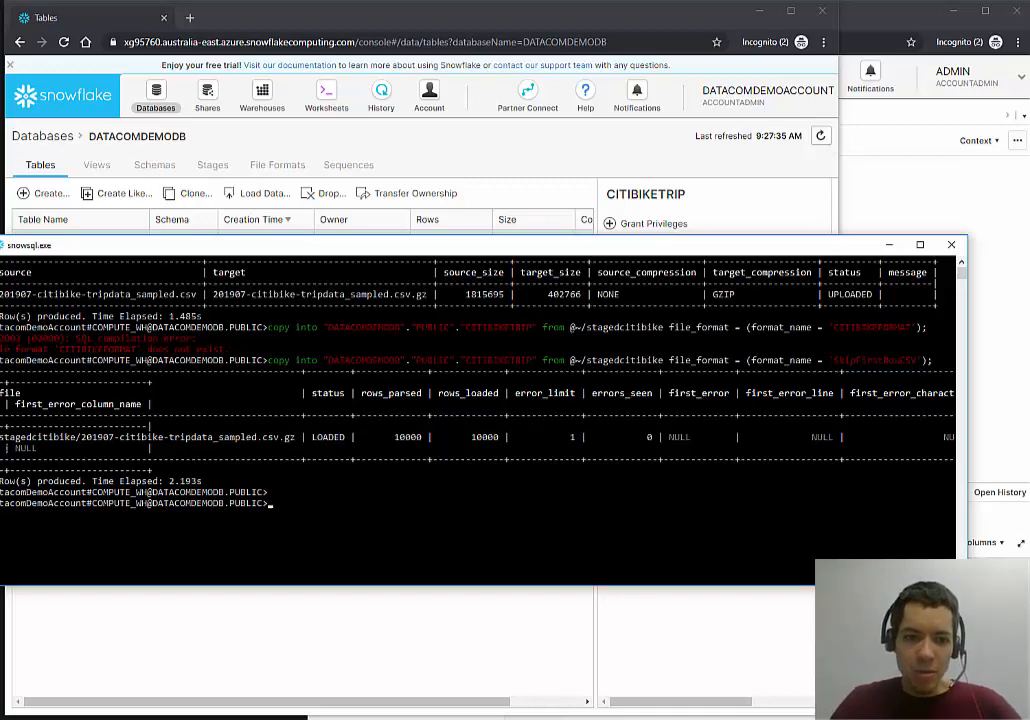
{"action": "left_click_drag", "start_coordinate": [1, 437], "coordinate": [295, 437]}
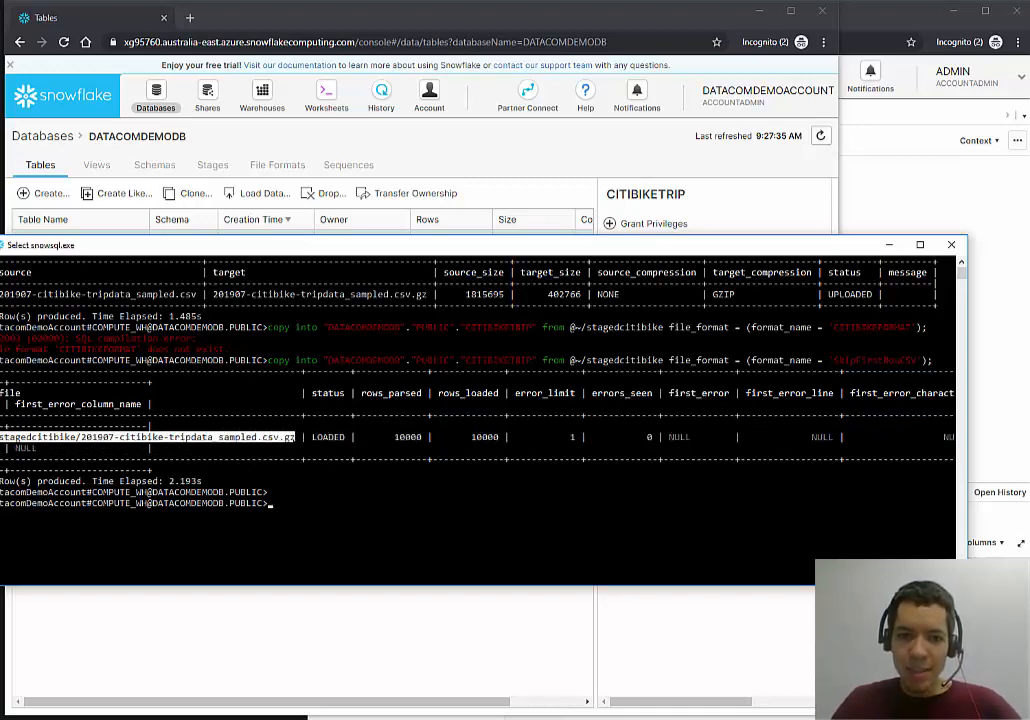
{"action": "left_click_drag", "start_coordinate": [390, 437], "coordinate": [500, 437]}
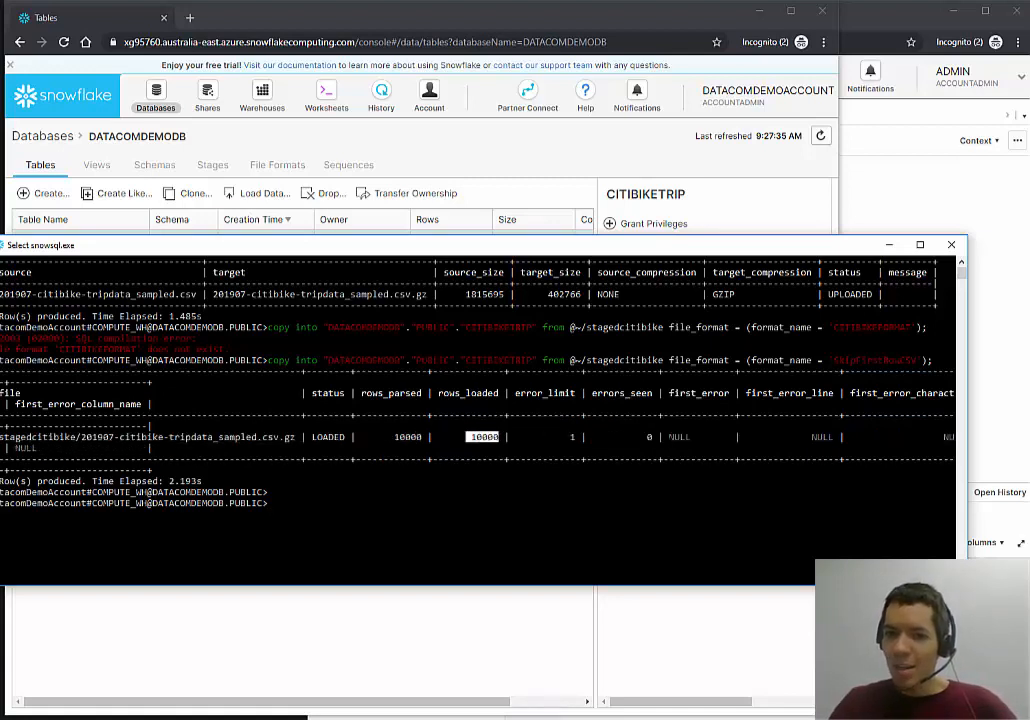
{"action": "left_click_drag", "start_coordinate": [664, 437], "coordinate": [950, 440]}
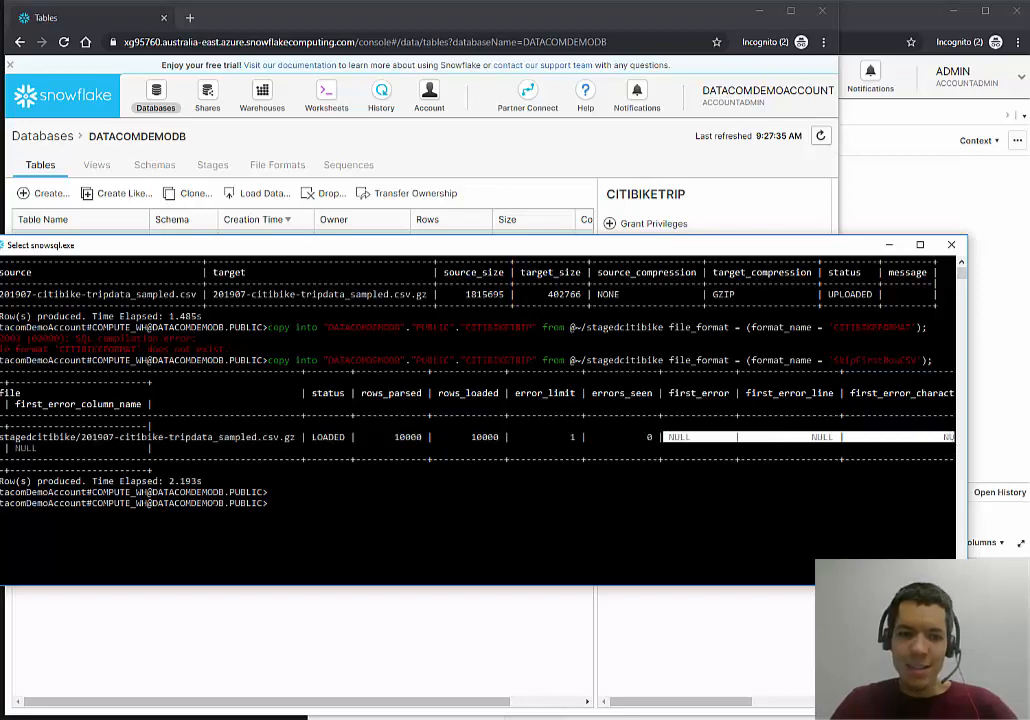
{"action": "left_click", "coordinate": [497, 150]}
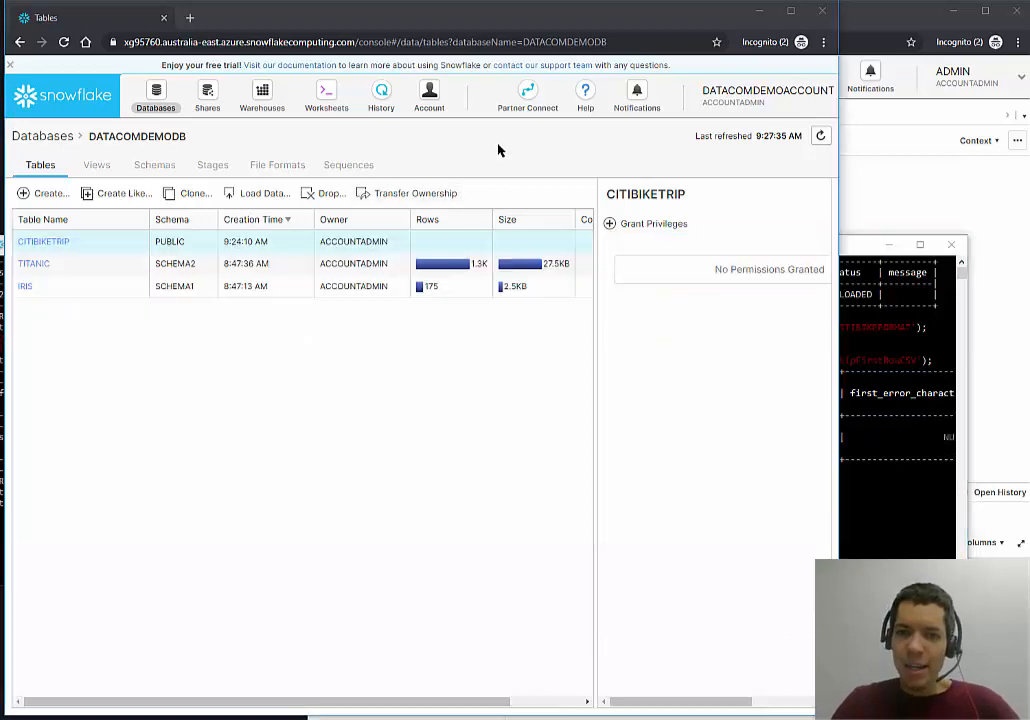
Refresh DATACOMDEMODB's tables list to show CITIBIKETRIP at 10K rows and 307KB.
{"action": "left_click", "coordinate": [820, 138]}
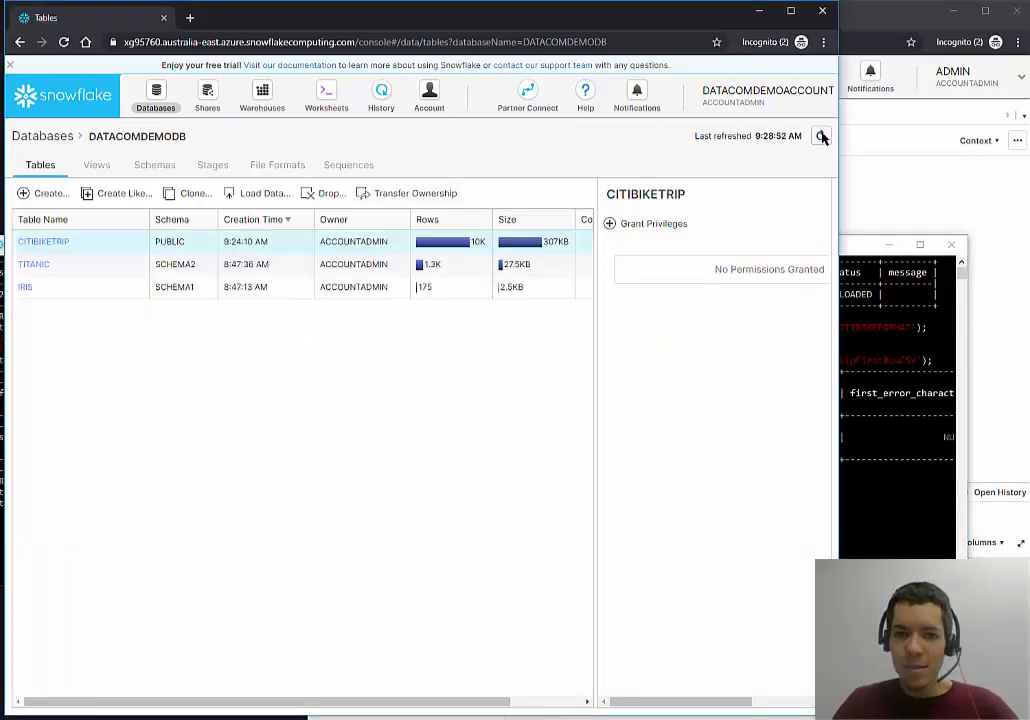
{"action": "mouse_move", "coordinate": [449, 246]}
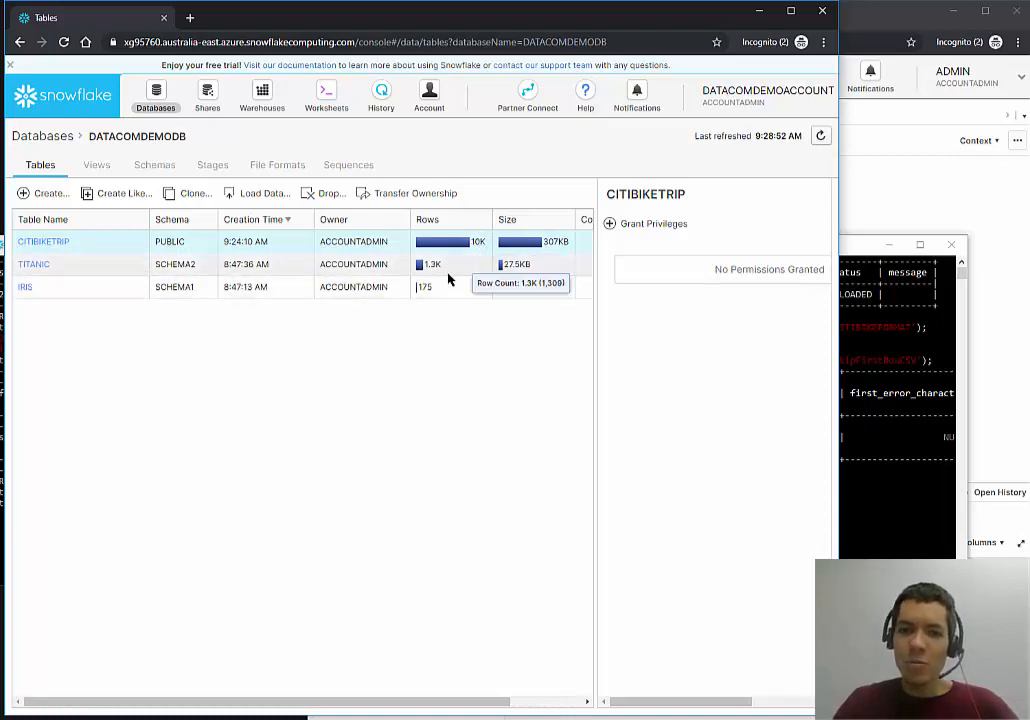
{"action": "mouse_move", "coordinate": [463, 295]}
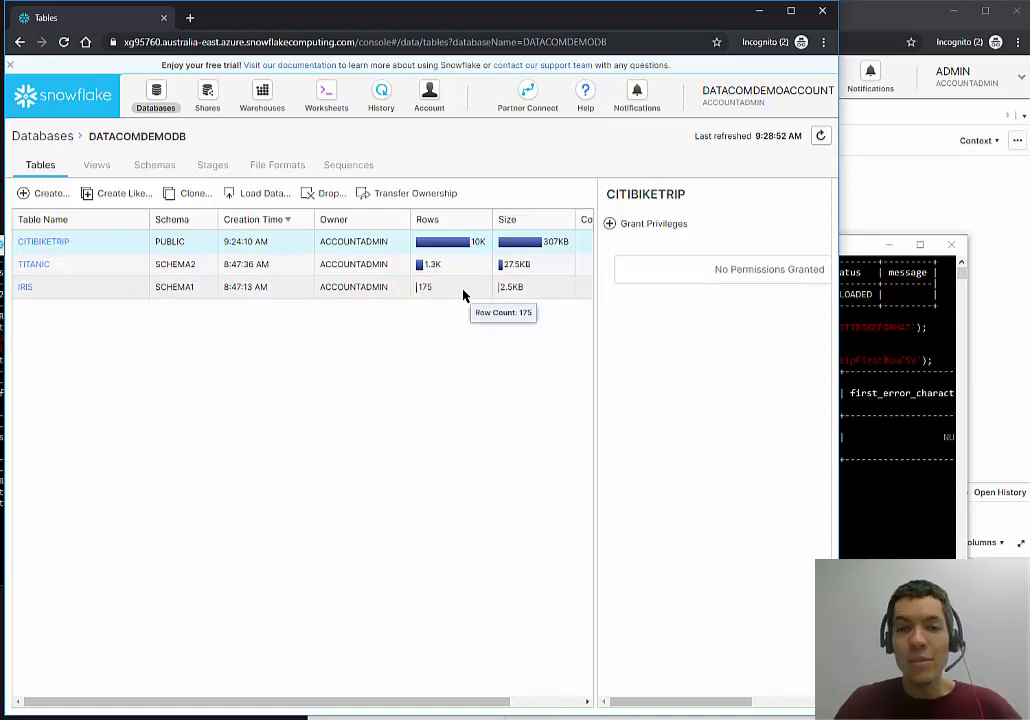
Add PUBLIC.CITIBIKETRIP to DATACOMSHARE's tables and save the share edit.
{"action": "left_click", "coordinate": [218, 111]}
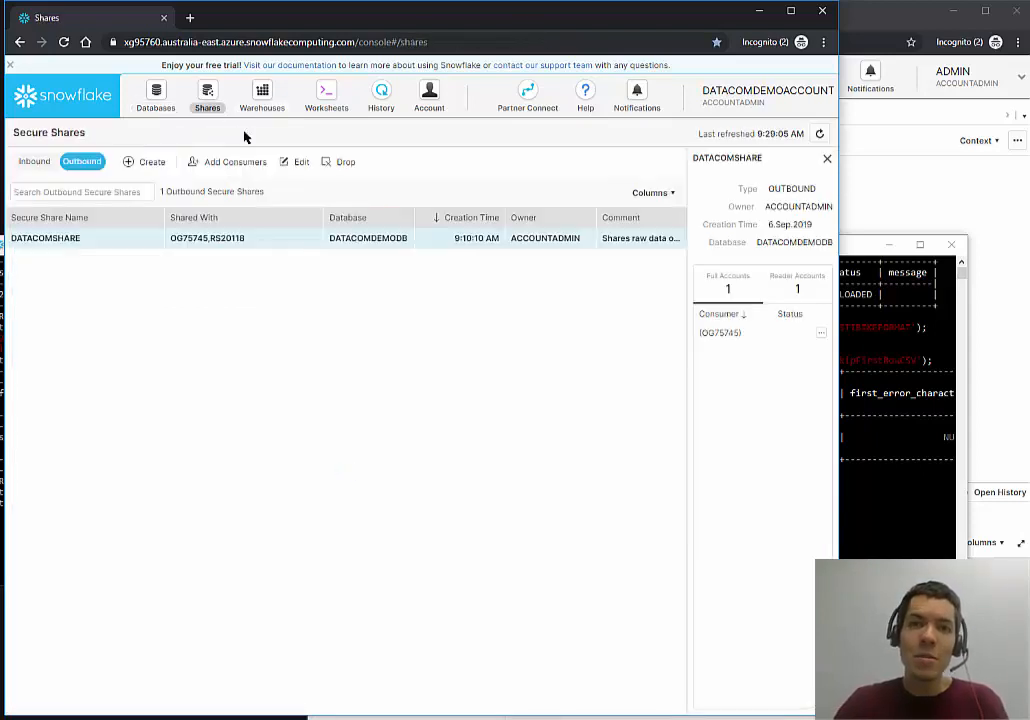
{"action": "left_click", "coordinate": [297, 162]}
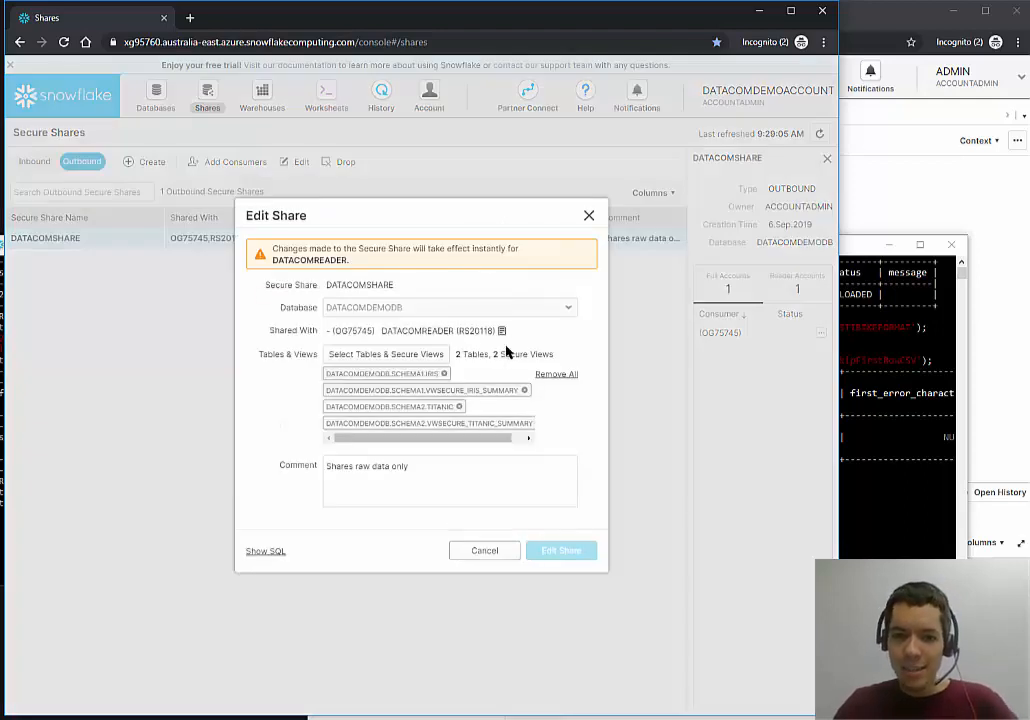
{"action": "left_click", "coordinate": [441, 356]}
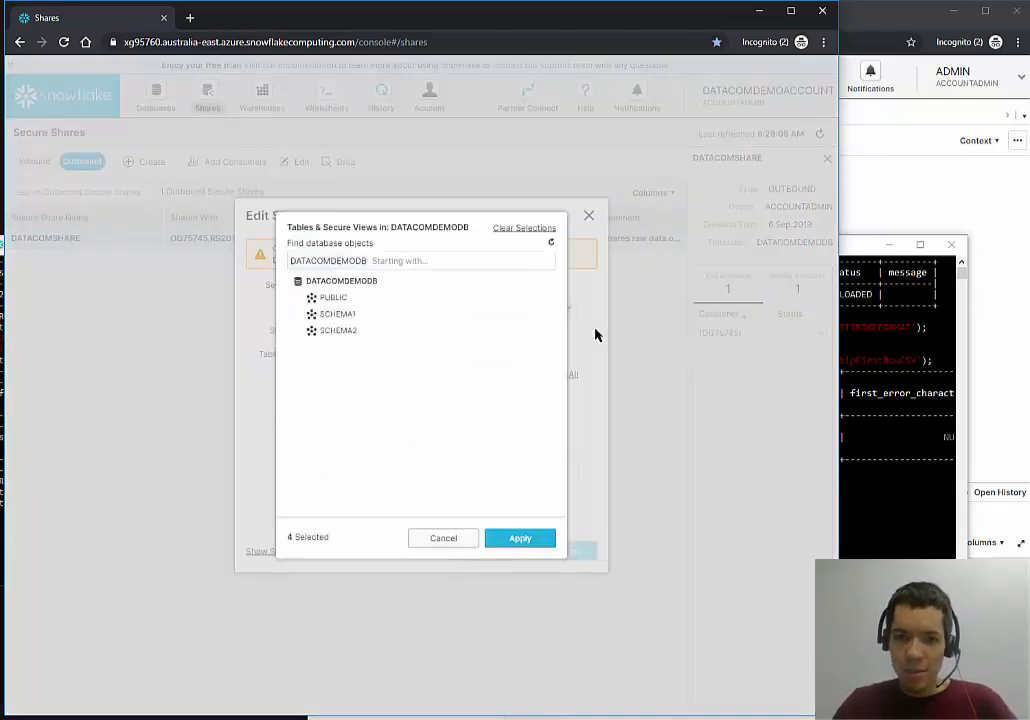
{"action": "left_click", "coordinate": [365, 319]}
{"action": "left_click", "coordinate": [364, 318]}
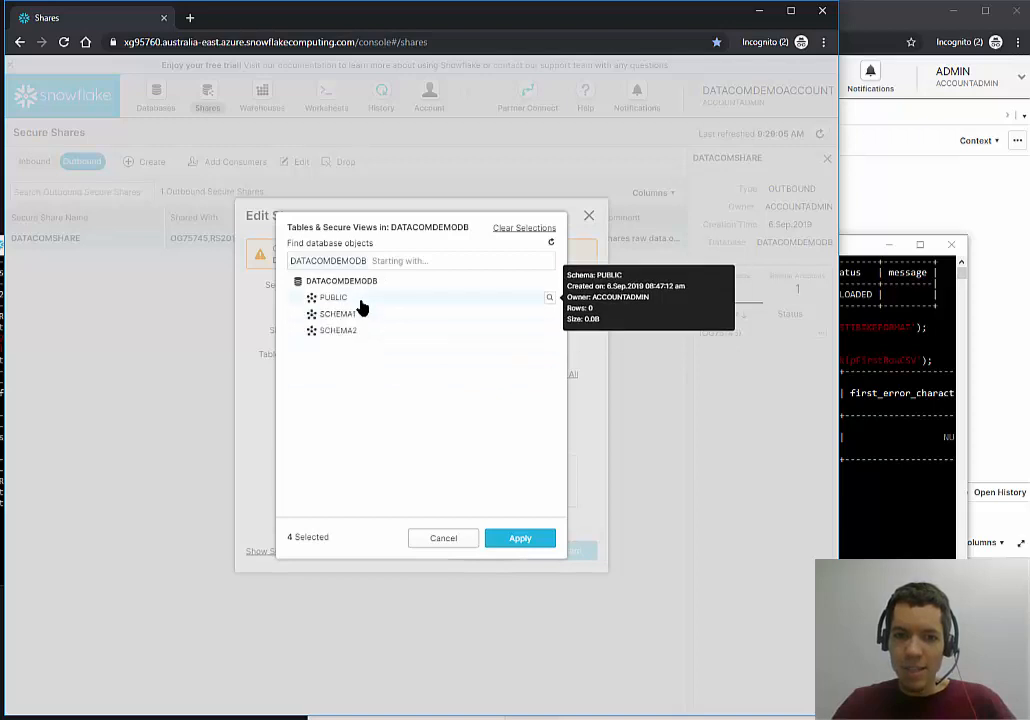
{"action": "left_click", "coordinate": [435, 298]}
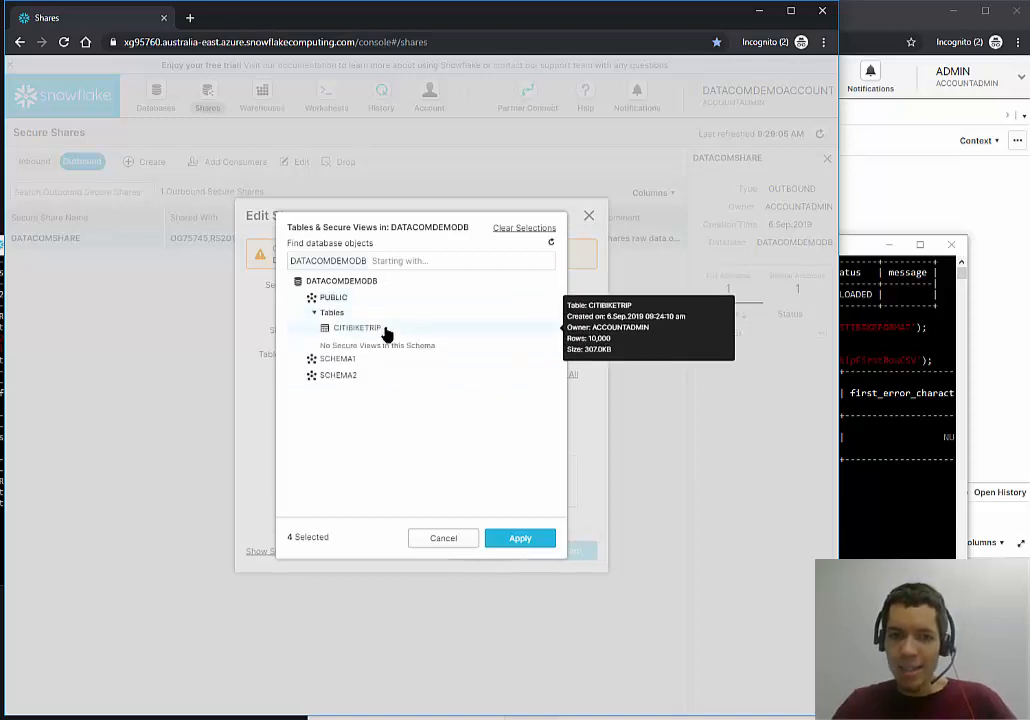
{"action": "left_click", "coordinate": [548, 328]}
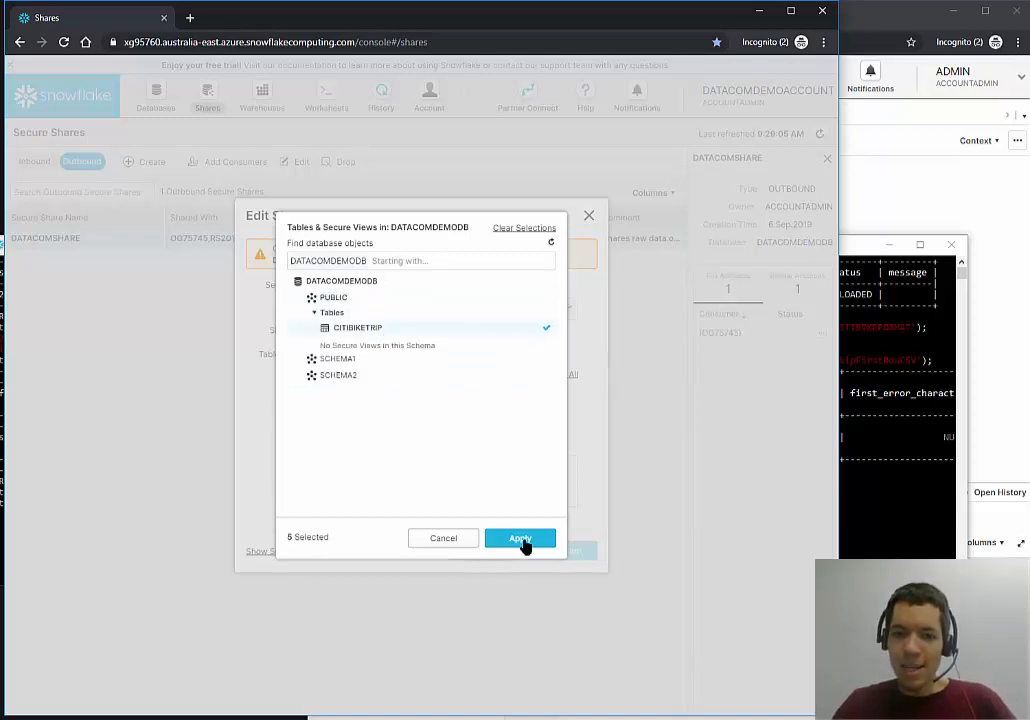
{"action": "left_click", "coordinate": [536, 541]}
{"action": "left_click", "coordinate": [576, 557]}
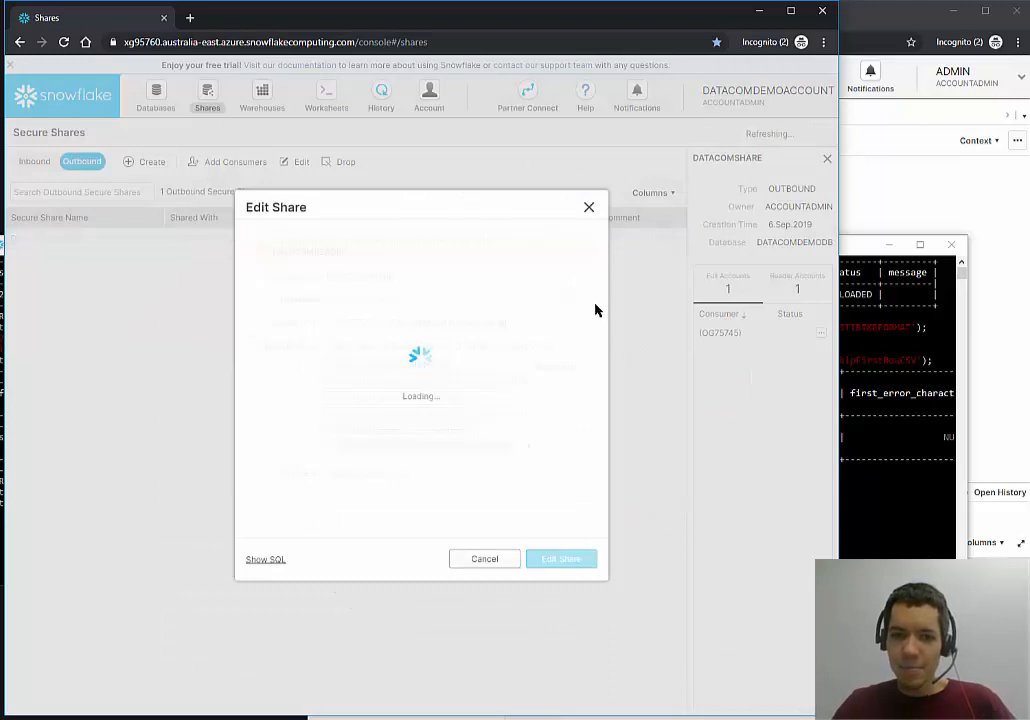
{"action": "left_click", "coordinate": [938, 190]}
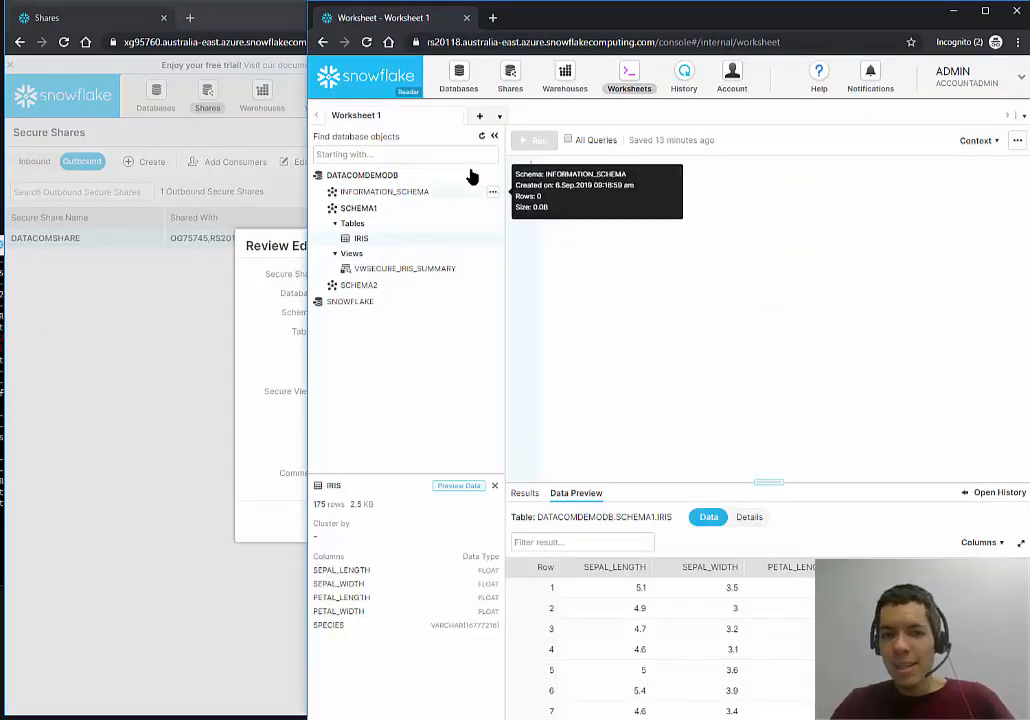
Check CITIBIKETRIP's 10,000 rows in the reader account, then return to the provider's Shares page.
{"action": "left_click", "coordinate": [482, 136]}
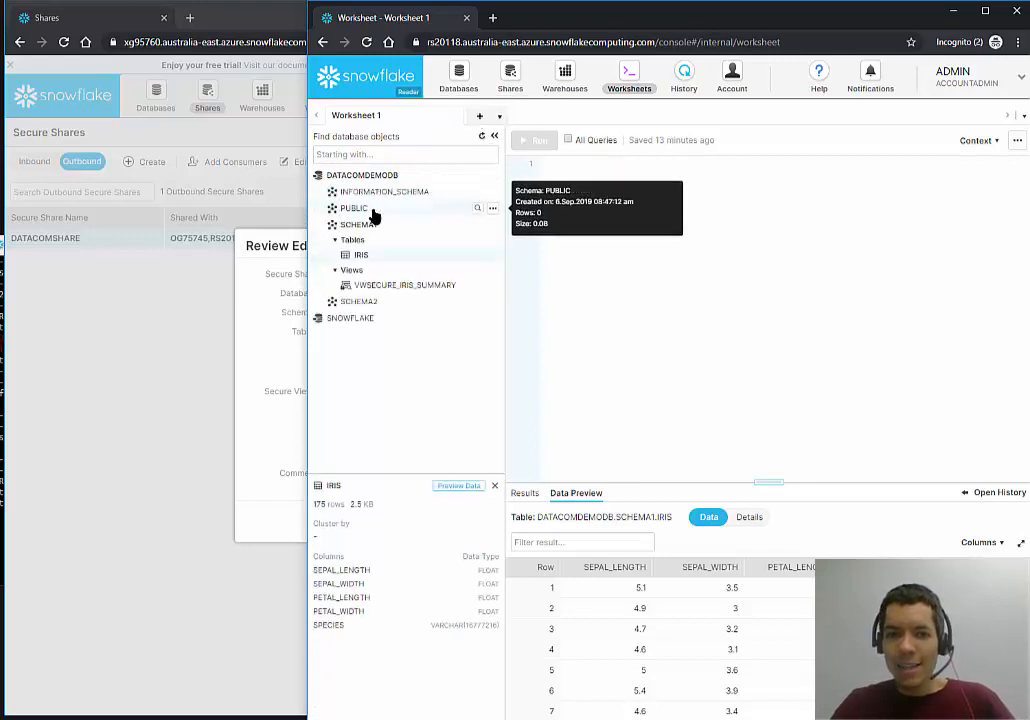
{"action": "left_click", "coordinate": [394, 240]}
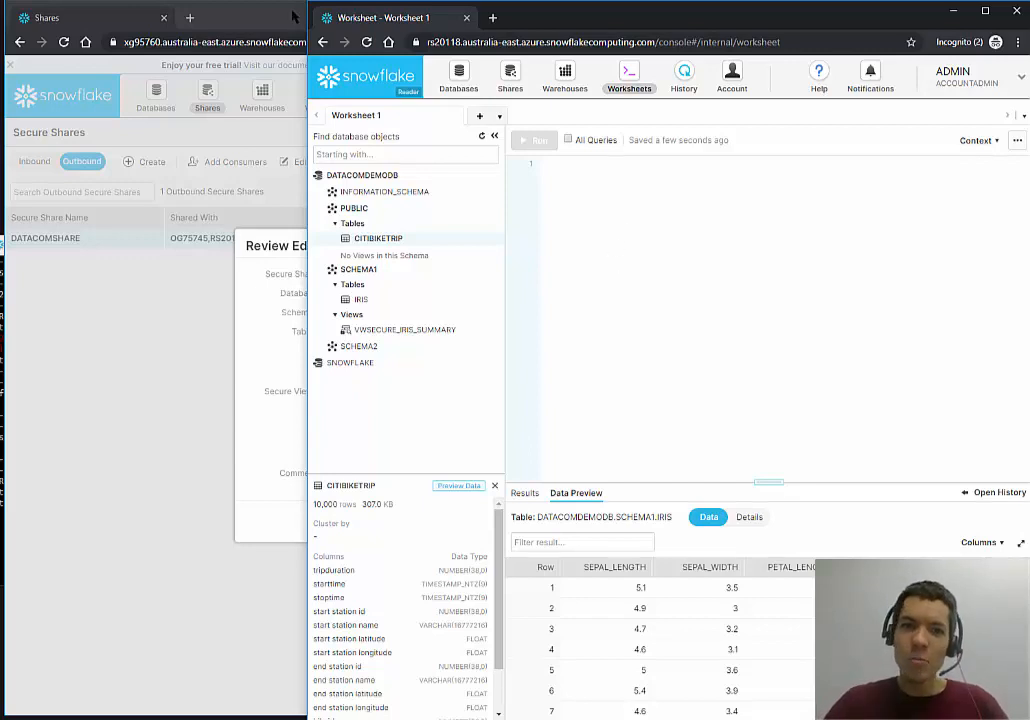
{"action": "left_click", "coordinate": [258, 18]}
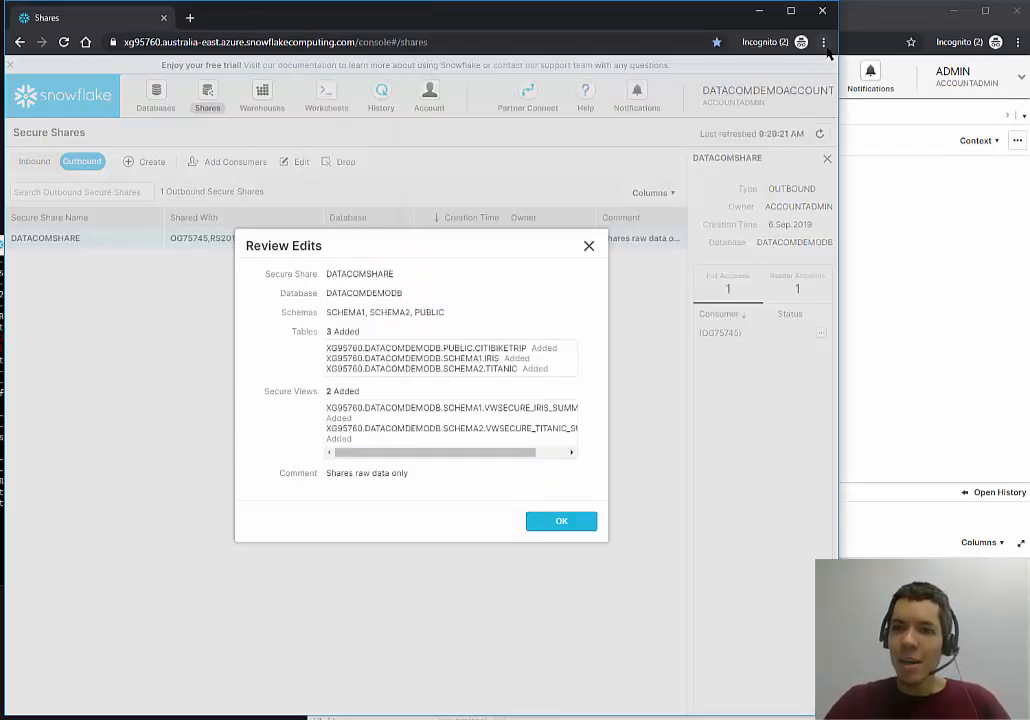
{"action": "left_click_drag", "start_coordinate": [840, 51], "coordinate": [1028, 51]}
{"action": "left_click", "coordinate": [686, 244]}
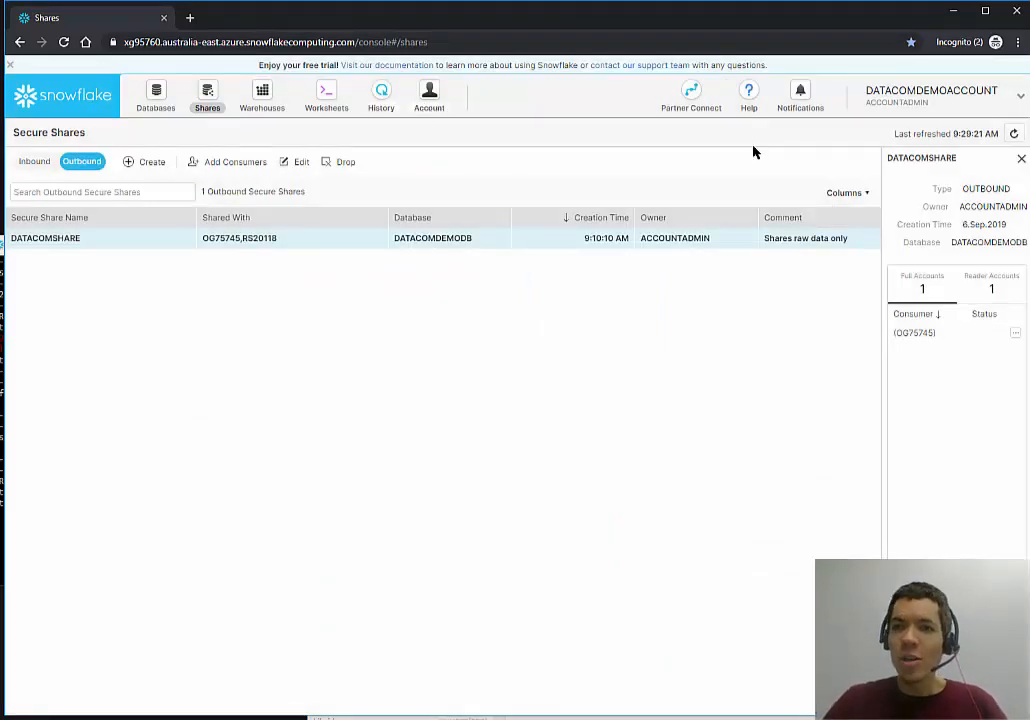
Open Account Usage showing COMPUTE_WH's 1.15 credits and 128.800 KB average storage.
{"action": "left_click", "coordinate": [430, 106]}
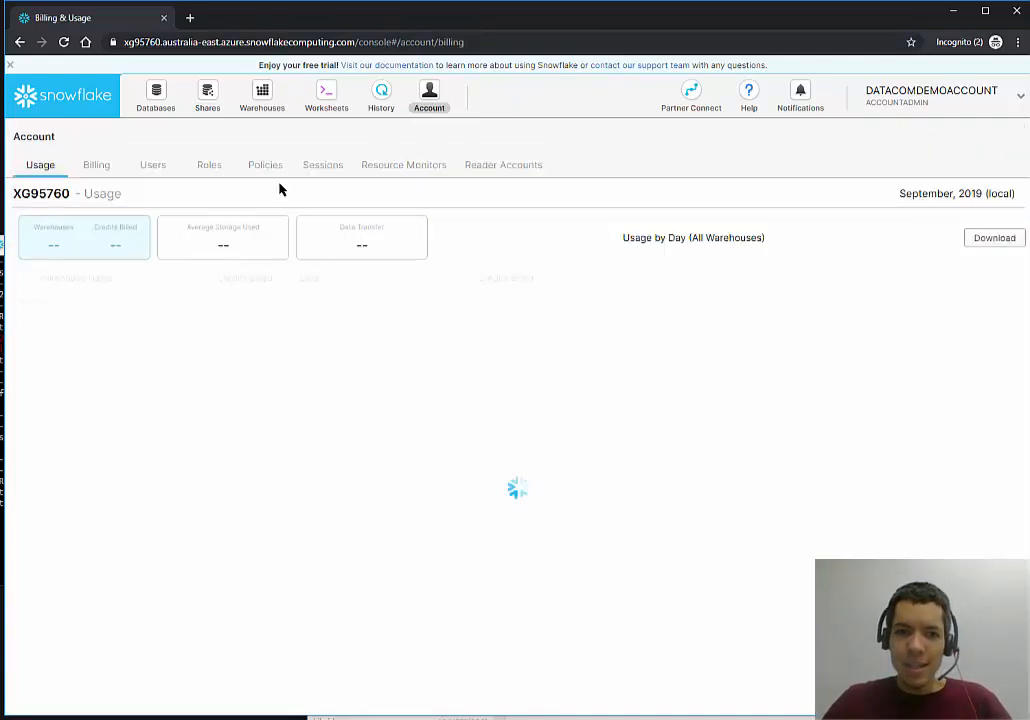
{"action": "mouse_move", "coordinate": [155, 377]}
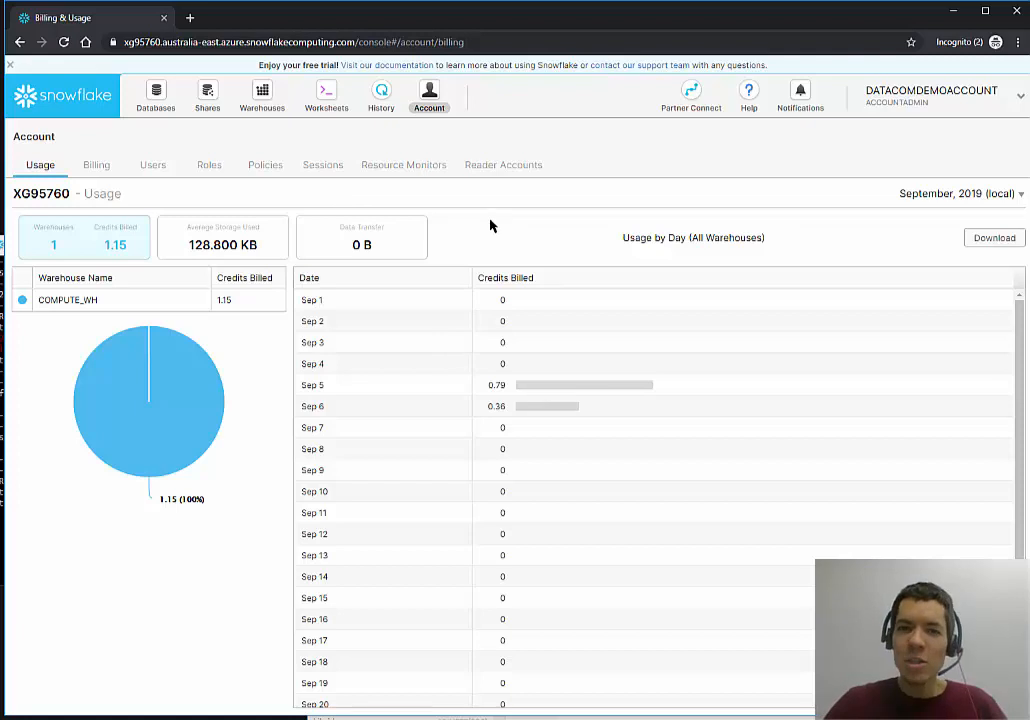
Start a new resource monitor, giving it a monitor name and a 20-credit quota.
{"action": "left_click", "coordinate": [413, 168]}
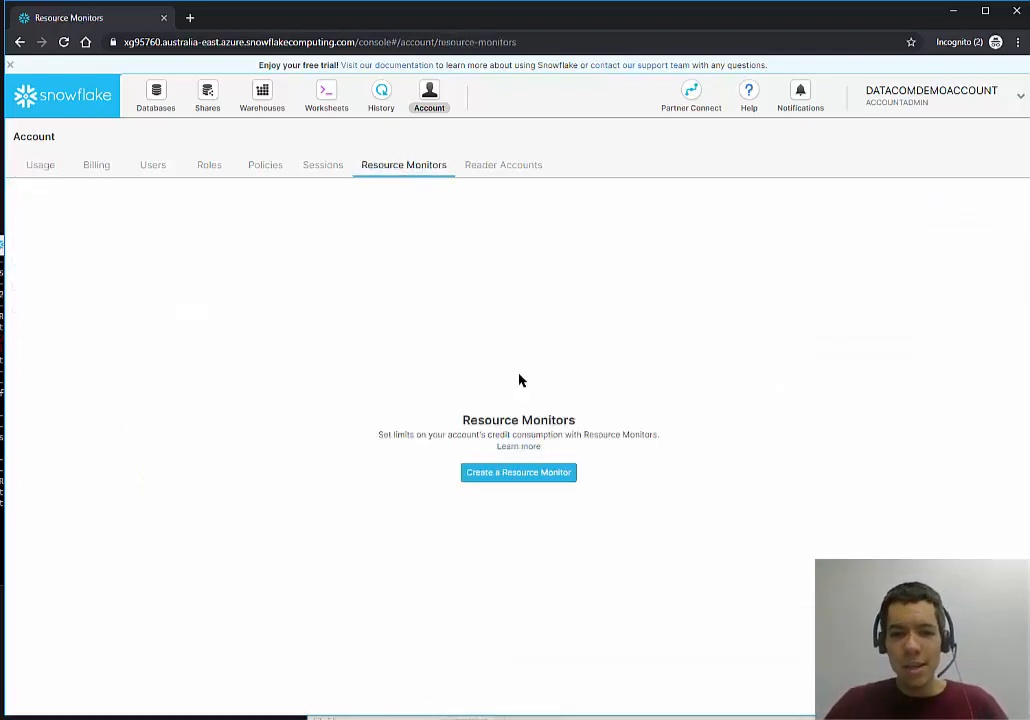
{"action": "left_click", "coordinate": [550, 475]}
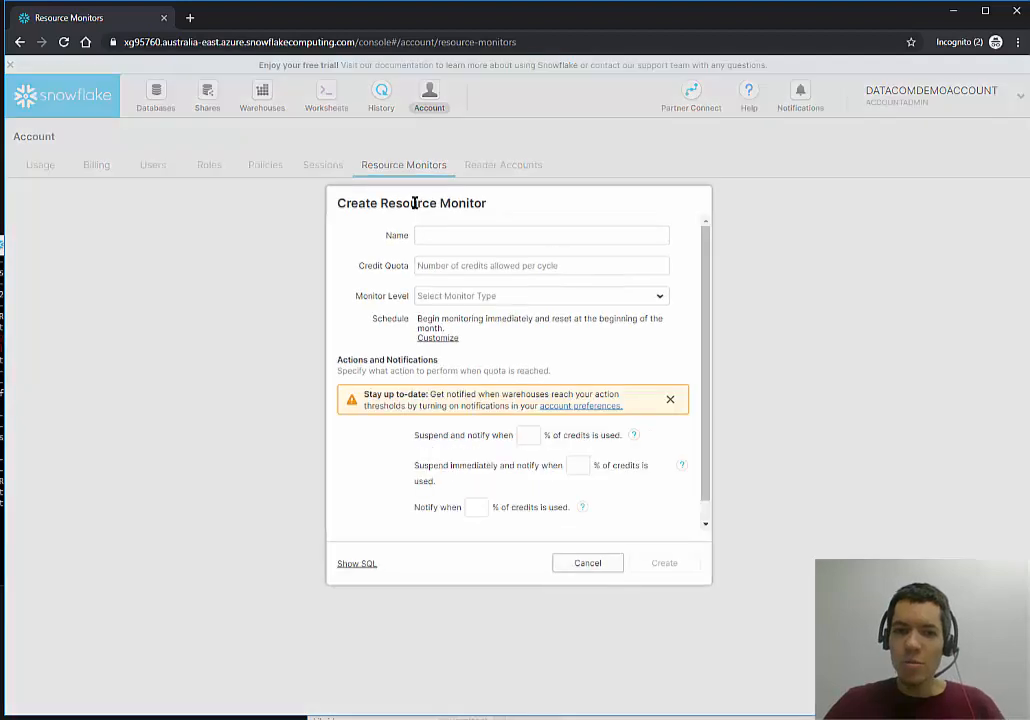
{"action": "left_click", "coordinate": [484, 239]}
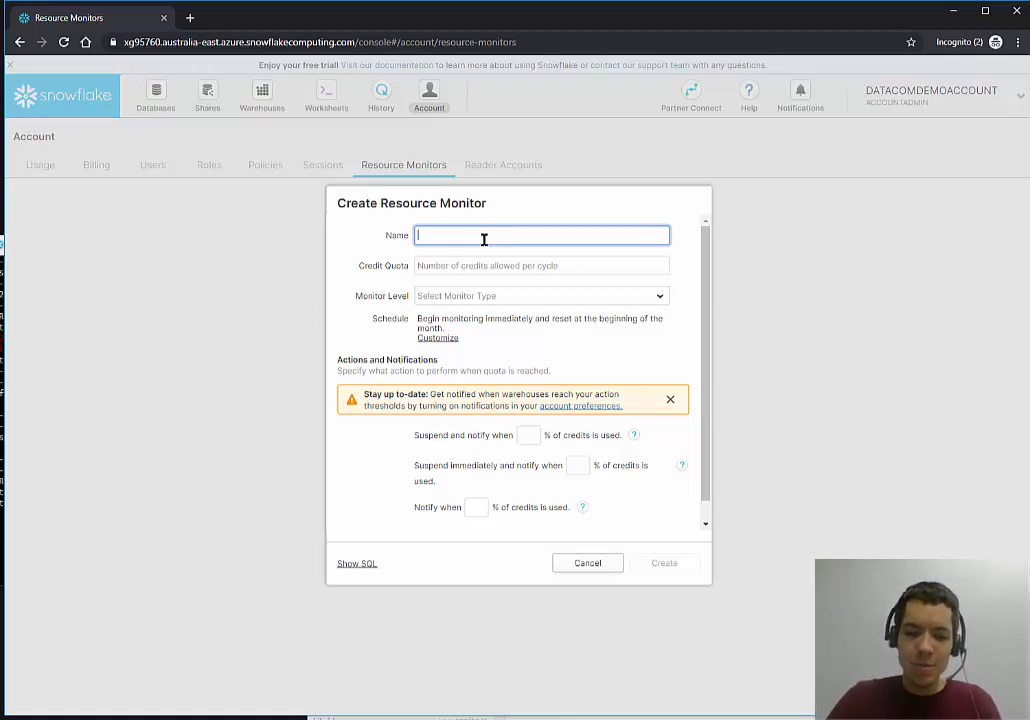
{"action": "type", "text": "AdrianCu"}
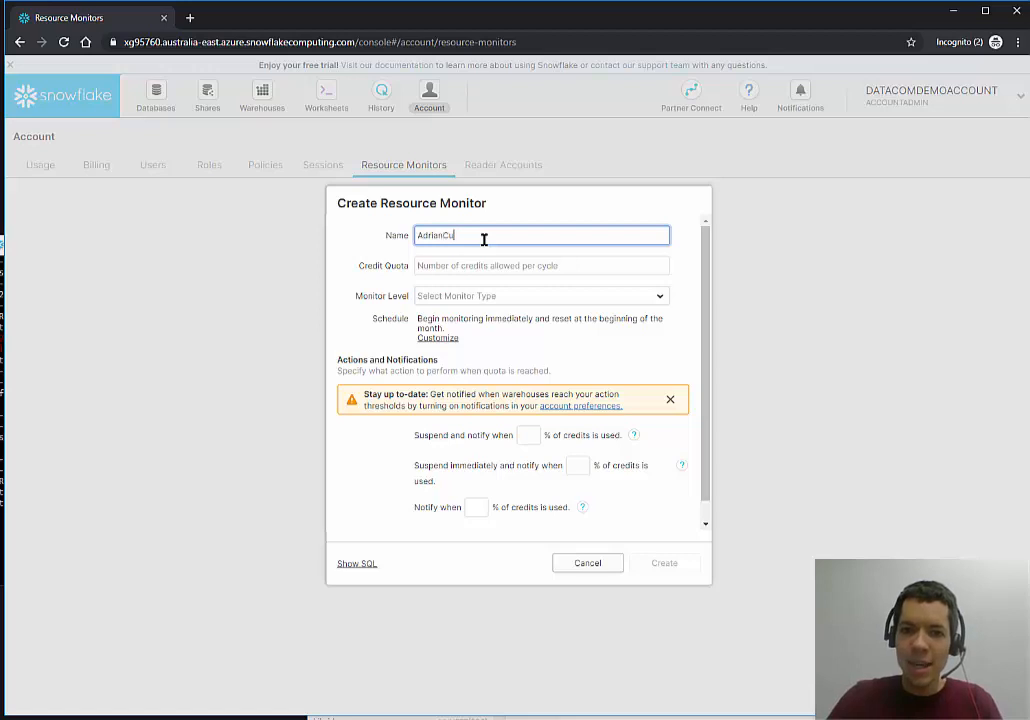
{"action": "type", "text": "toffMonitor"}
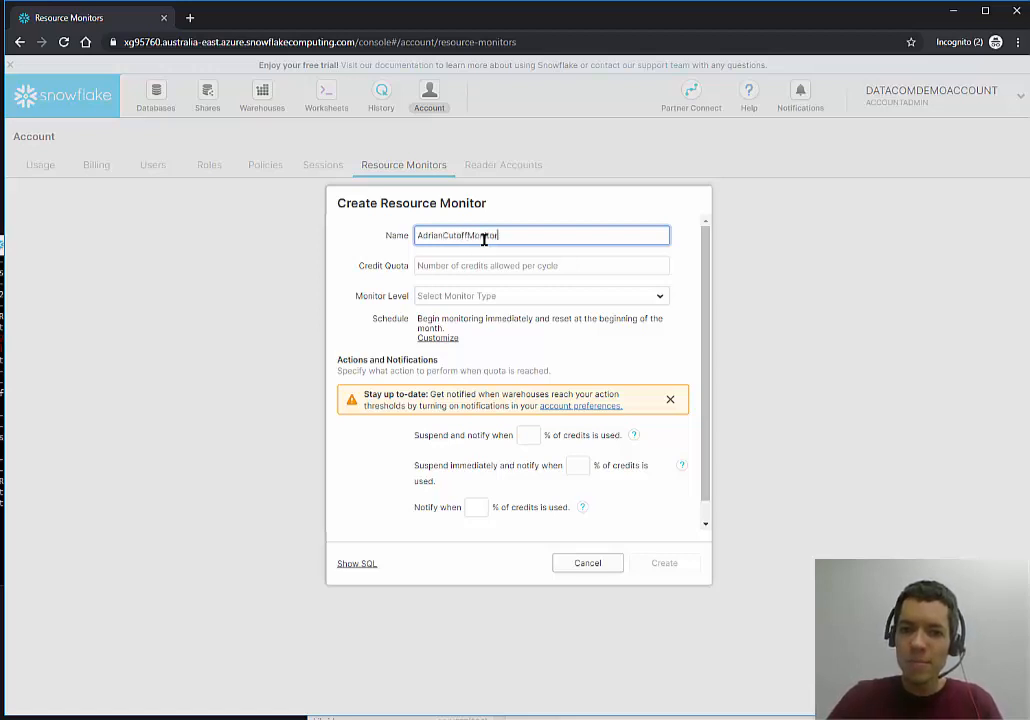
{"action": "left_click", "coordinate": [505, 268]}
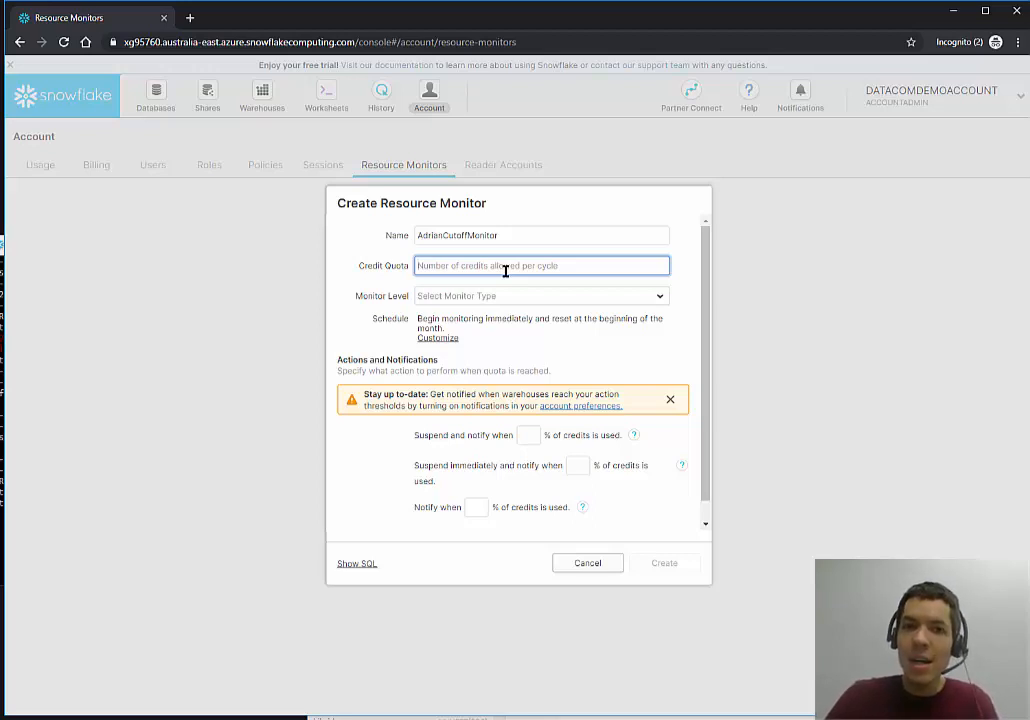
{"action": "type", "text": "20"}
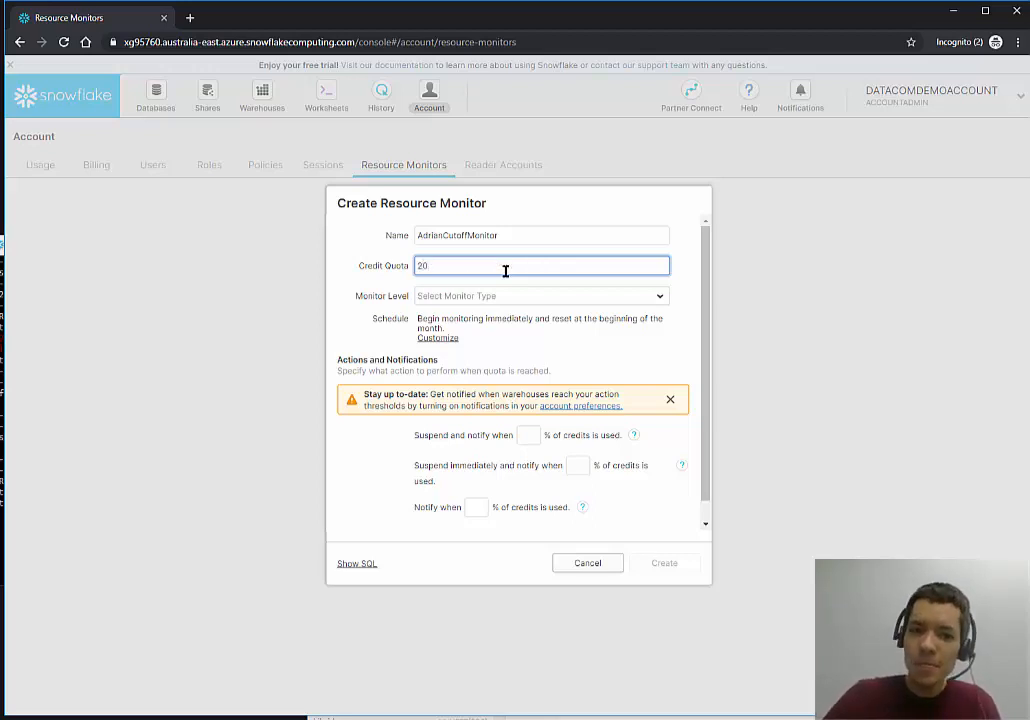
Apply the monitor to the COMPUTE_WH warehouse with a quota that resets daily.
{"action": "left_click", "coordinate": [506, 297]}
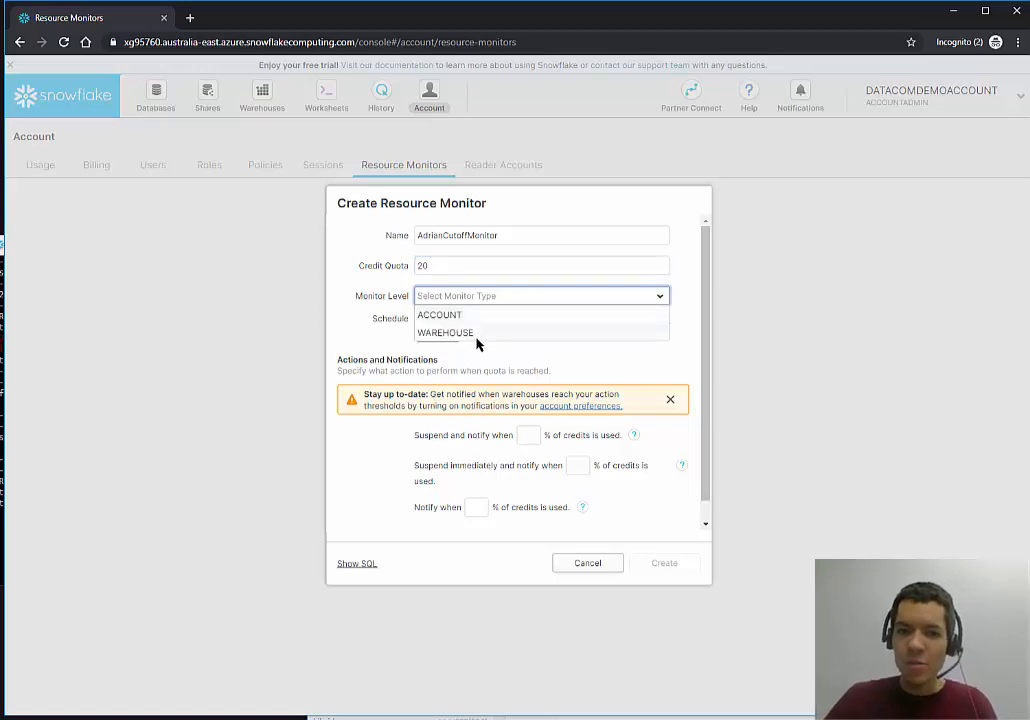
{"action": "left_click", "coordinate": [479, 342]}
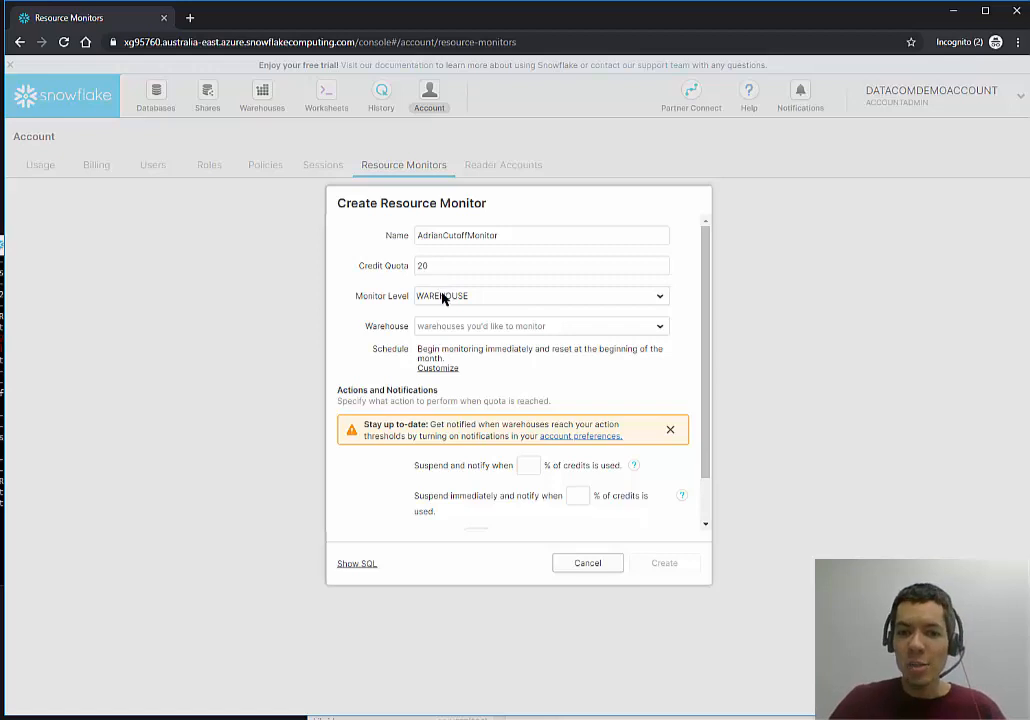
{"action": "left_click", "coordinate": [487, 329]}
{"action": "left_click", "coordinate": [466, 348]}
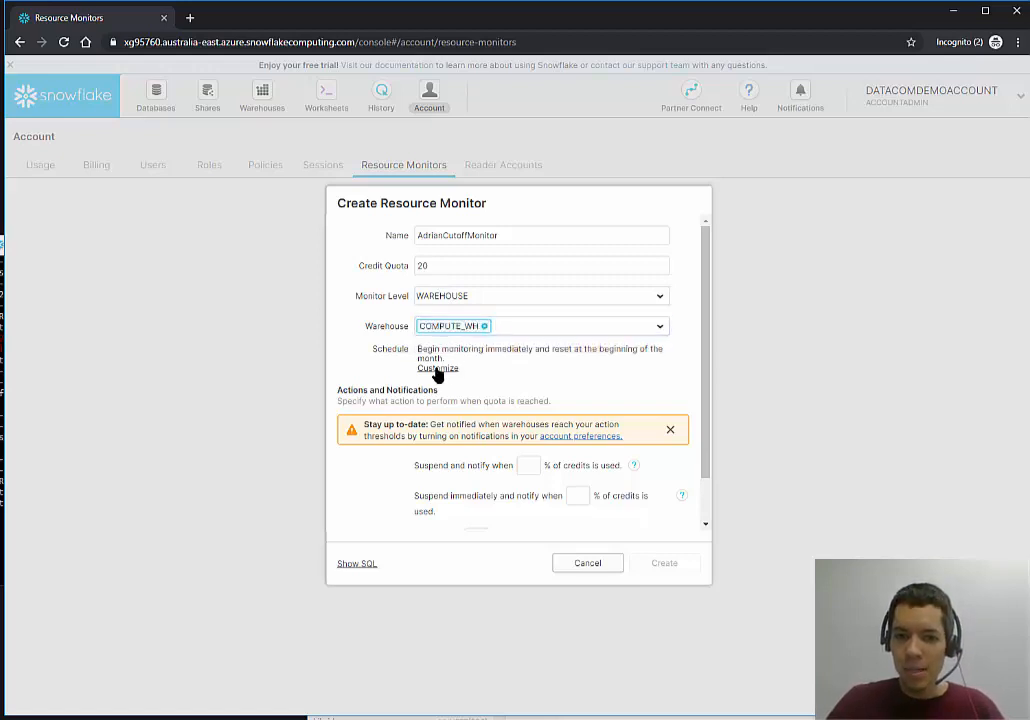
{"action": "left_click", "coordinate": [437, 368]}
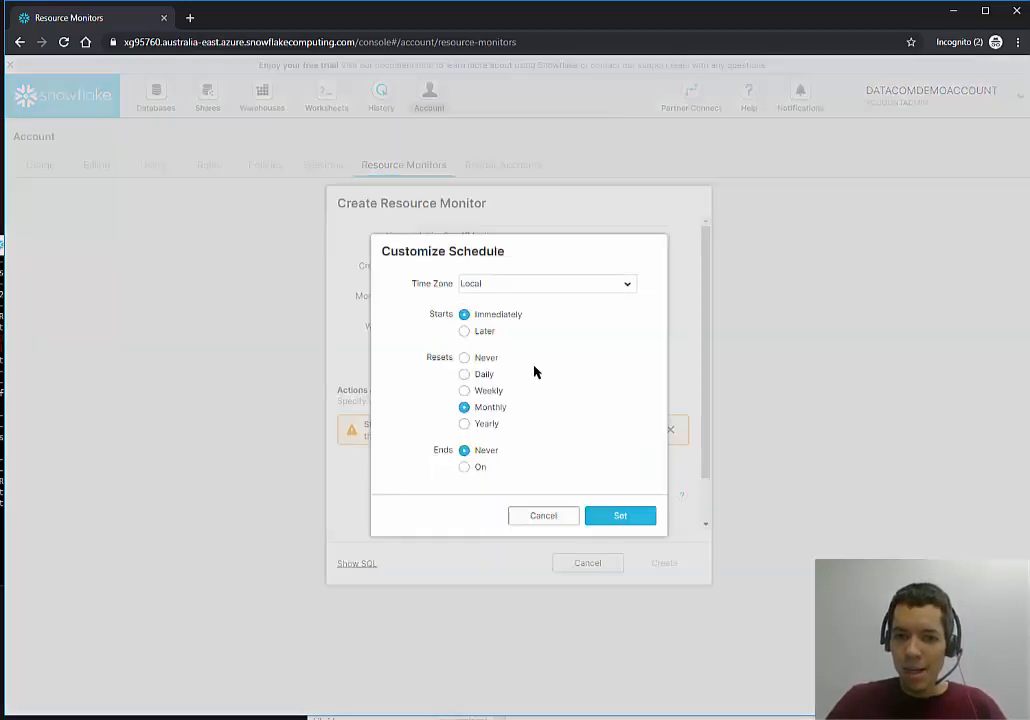
{"action": "left_click", "coordinate": [470, 376]}
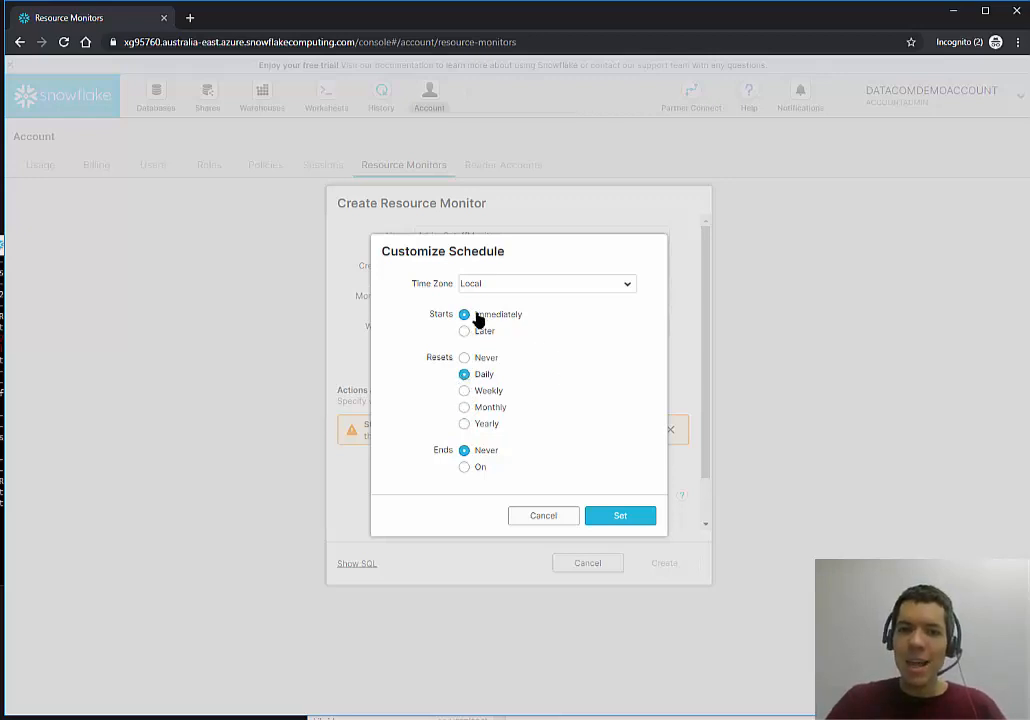
{"action": "left_click", "coordinate": [620, 516]}
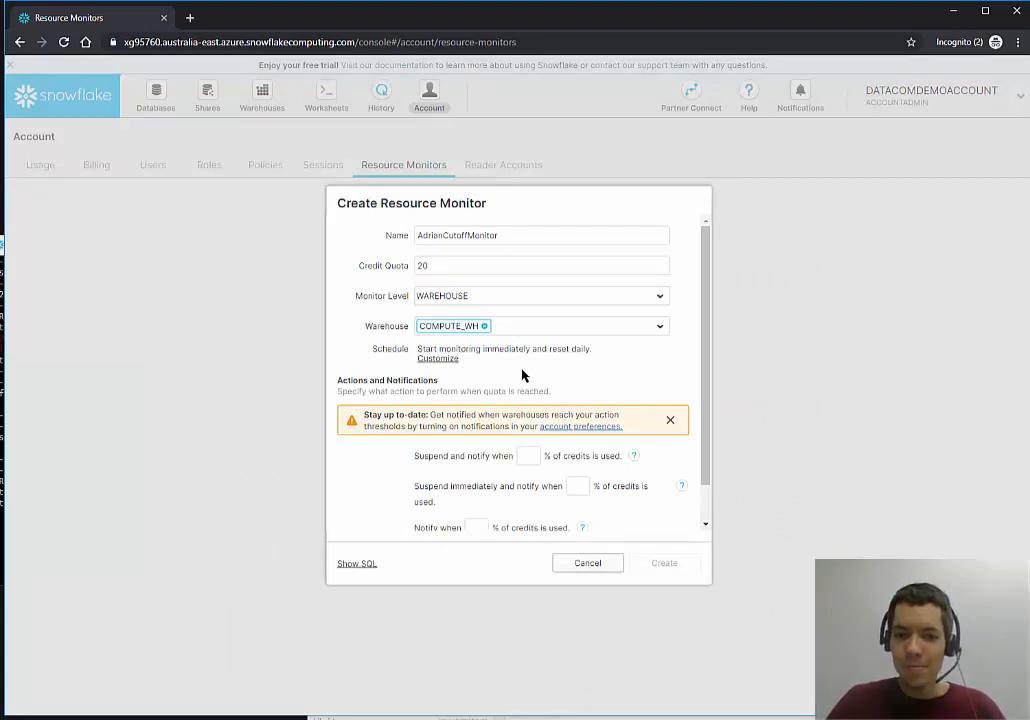
{"action": "scroll", "coordinate": [600, 450], "scroll_direction": "down", "scroll_amount": 2}
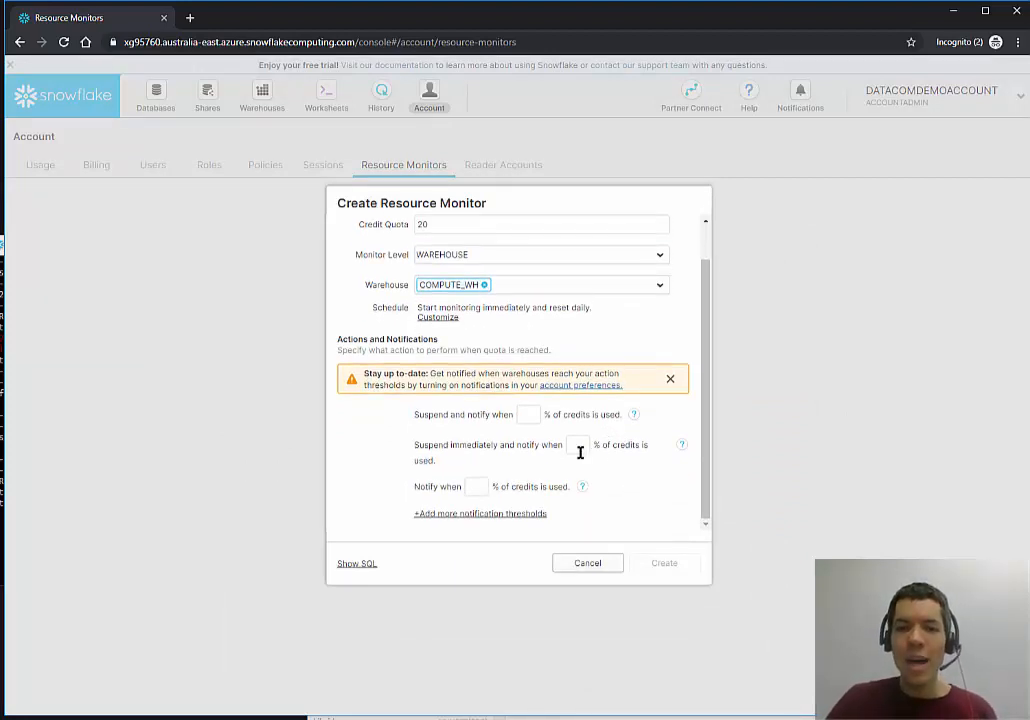
Set thresholds of notify at 50%, suspend at 75%, suspend immediately at 100%, and create the monitor.
{"action": "left_click", "coordinate": [479, 487]}
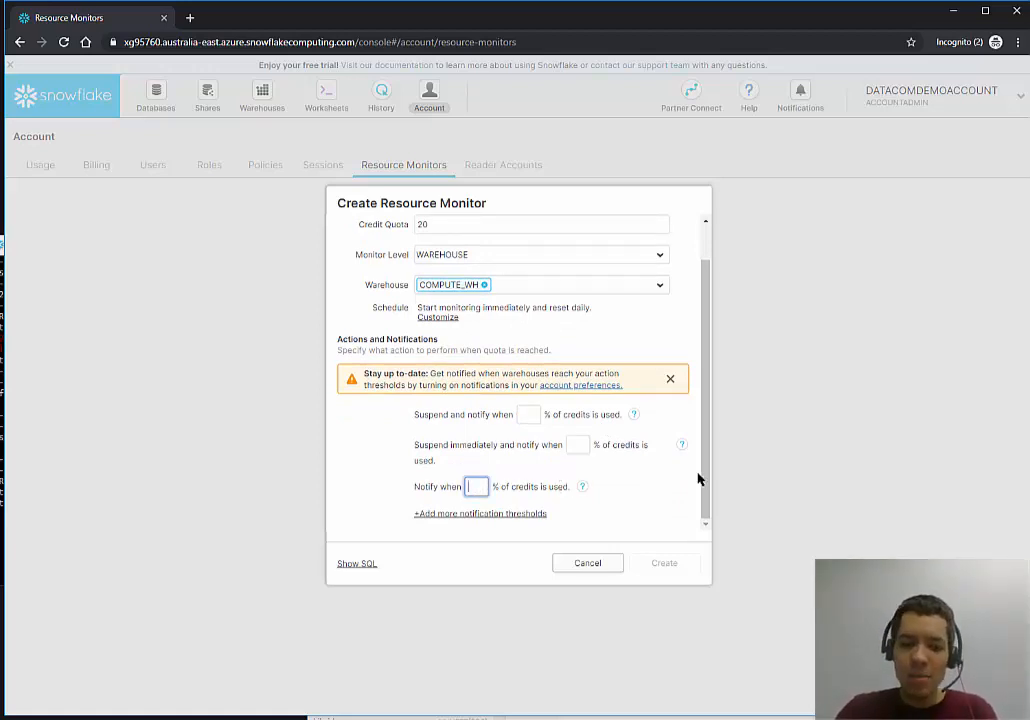
{"action": "type", "text": "50"}
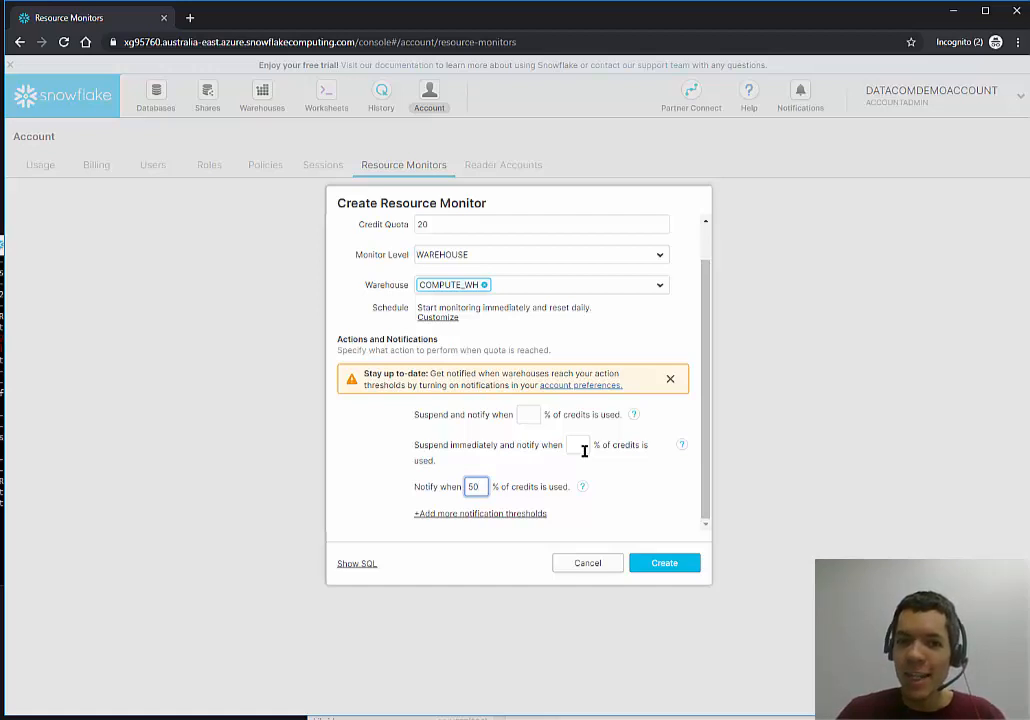
{"action": "left_click", "coordinate": [530, 414]}
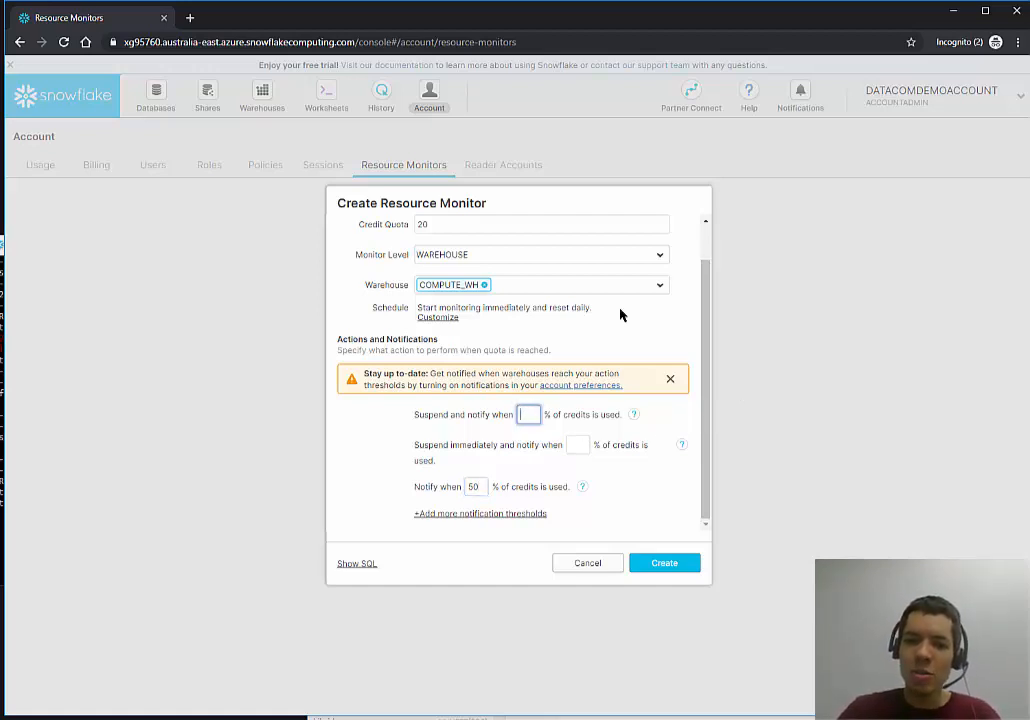
{"action": "type", "text": "75"}
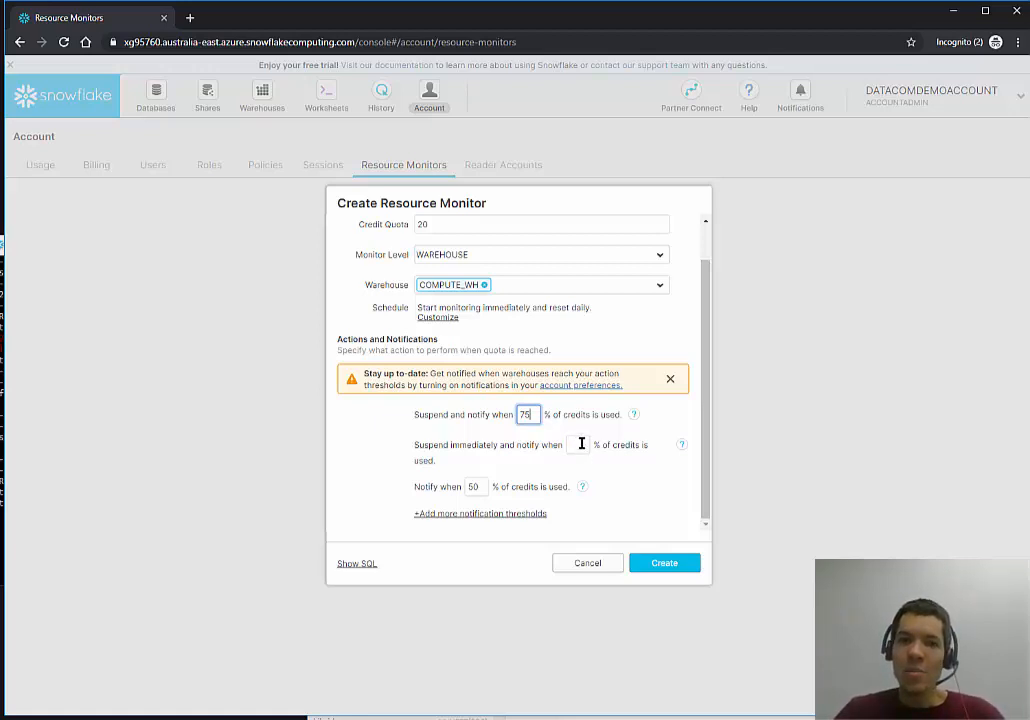
{"action": "left_click", "coordinate": [578, 443]}
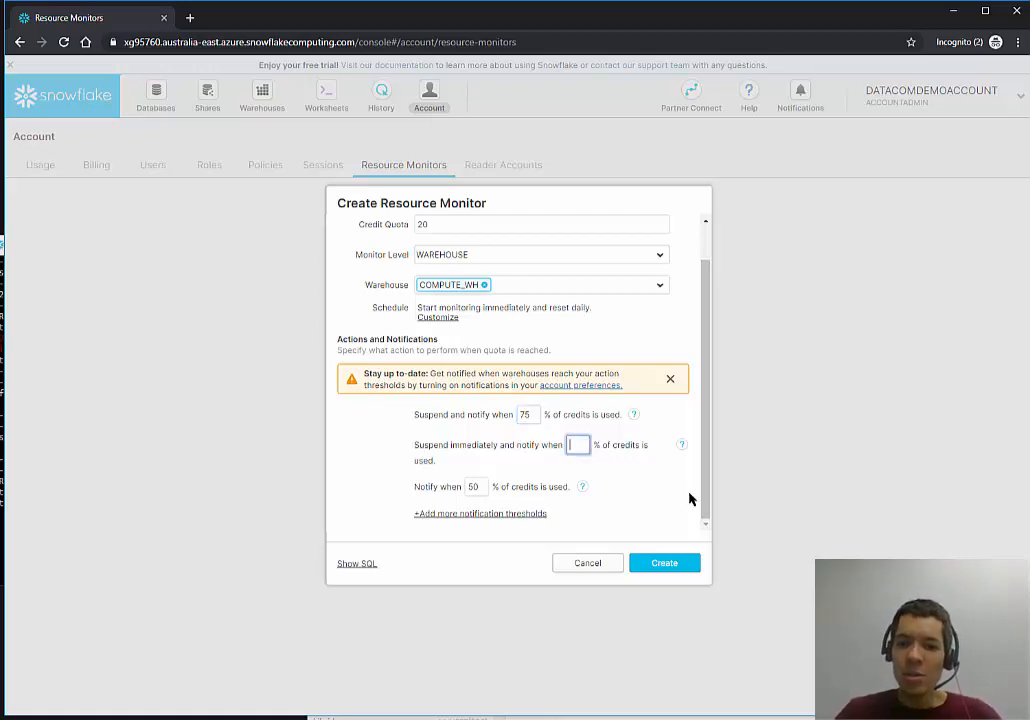
{"action": "type", "text": "100"}
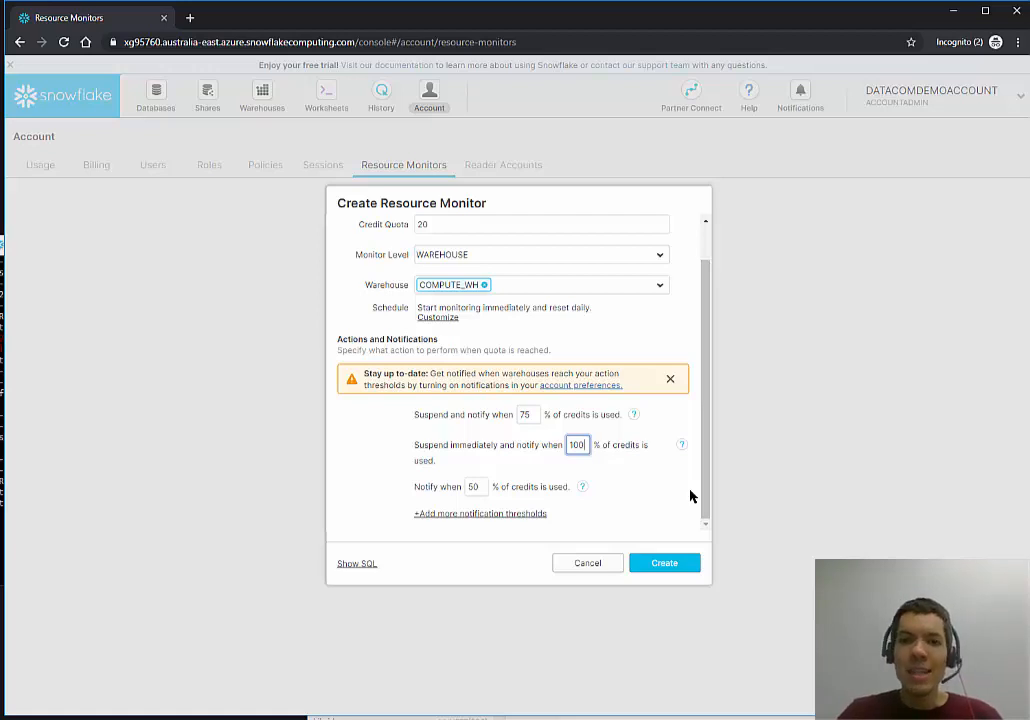
{"action": "left_click", "coordinate": [668, 565]}
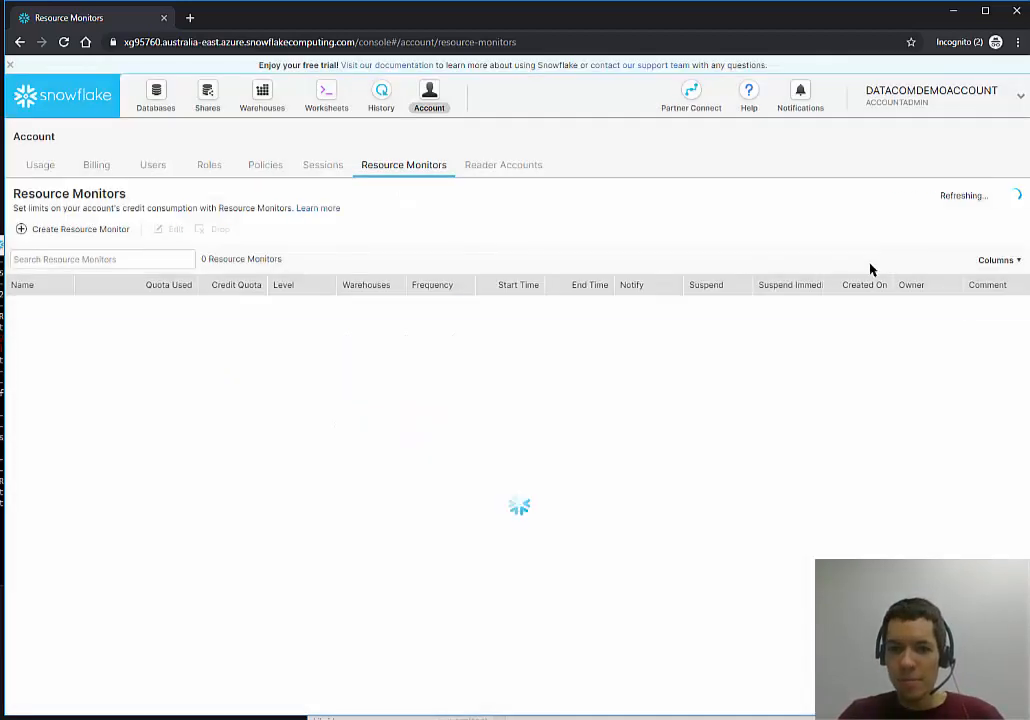